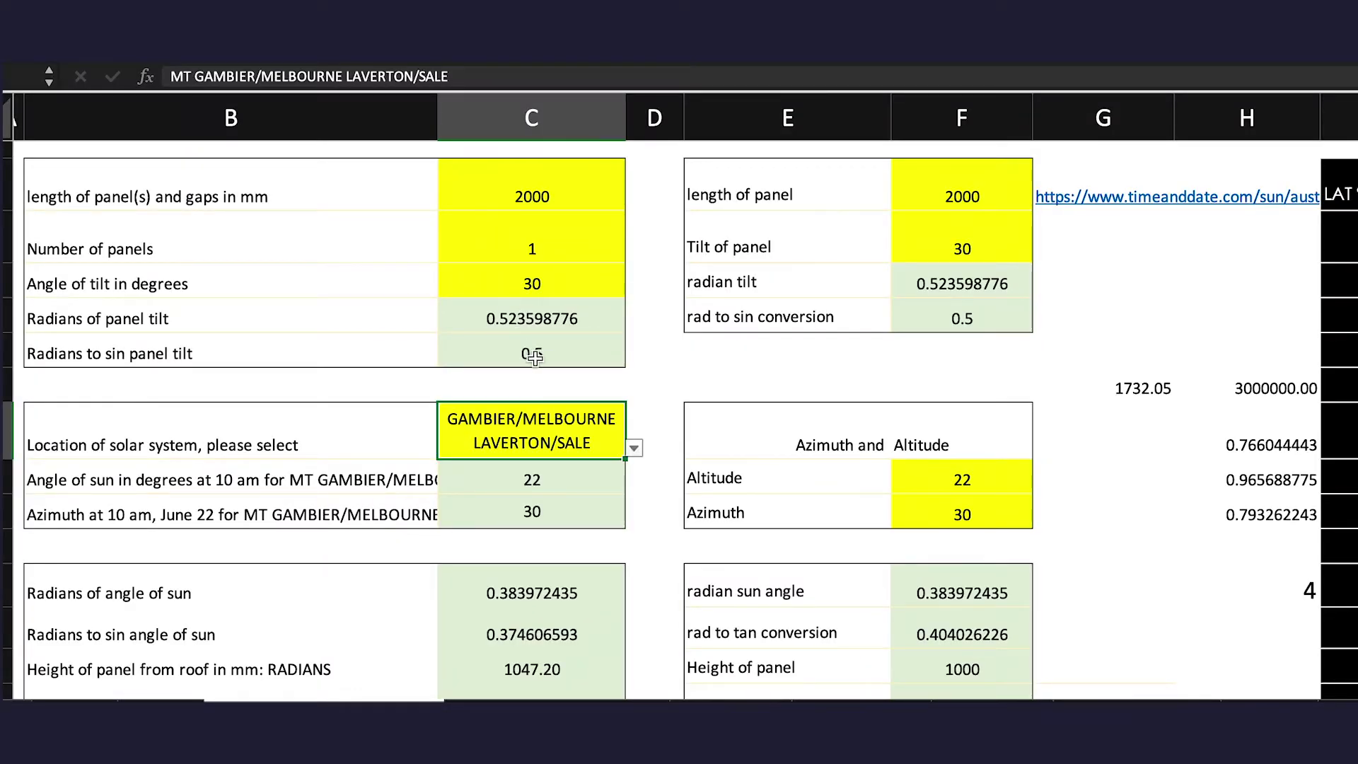
Inspect the tilt-to-radians and sine-of-panel-tilt formulas, scrolling through the calculator.
{"action": "left_click", "coordinate": [526, 319]}
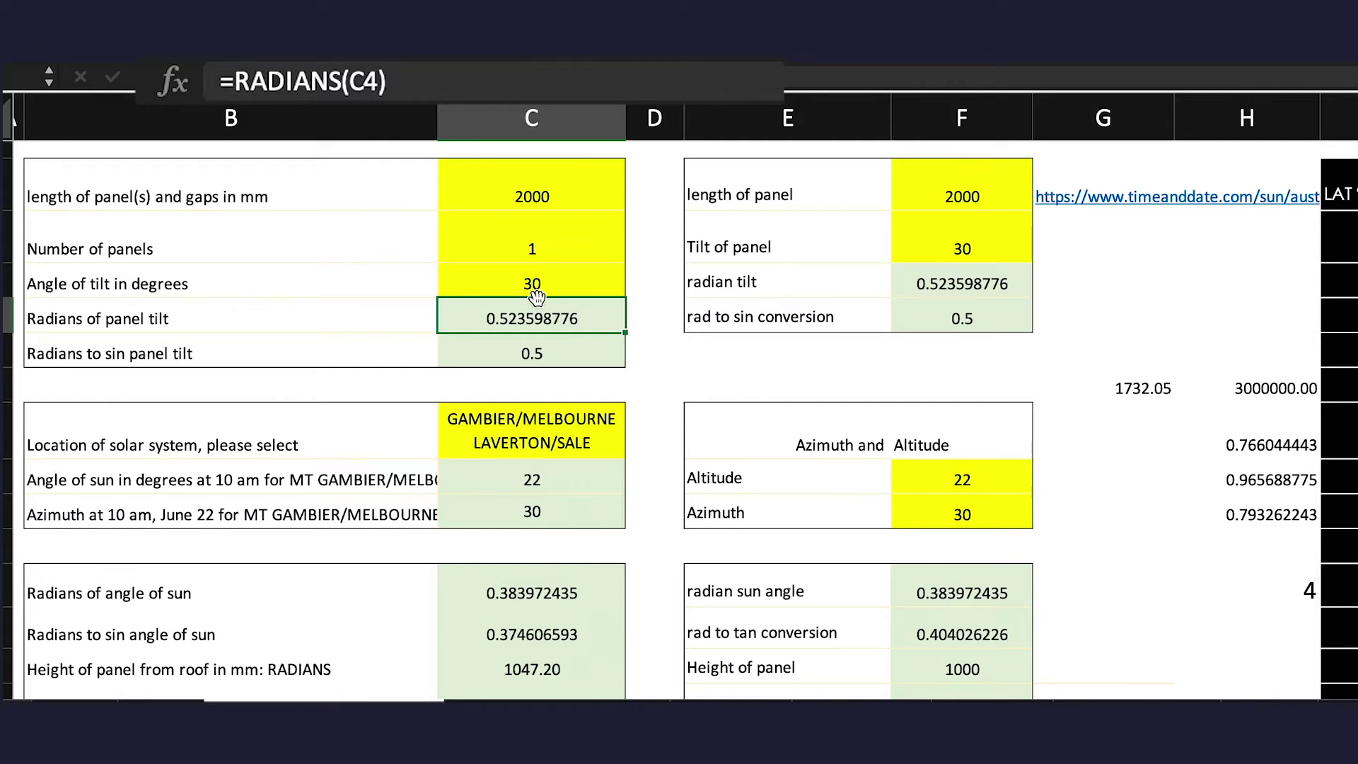
{"action": "left_click", "coordinate": [532, 355]}
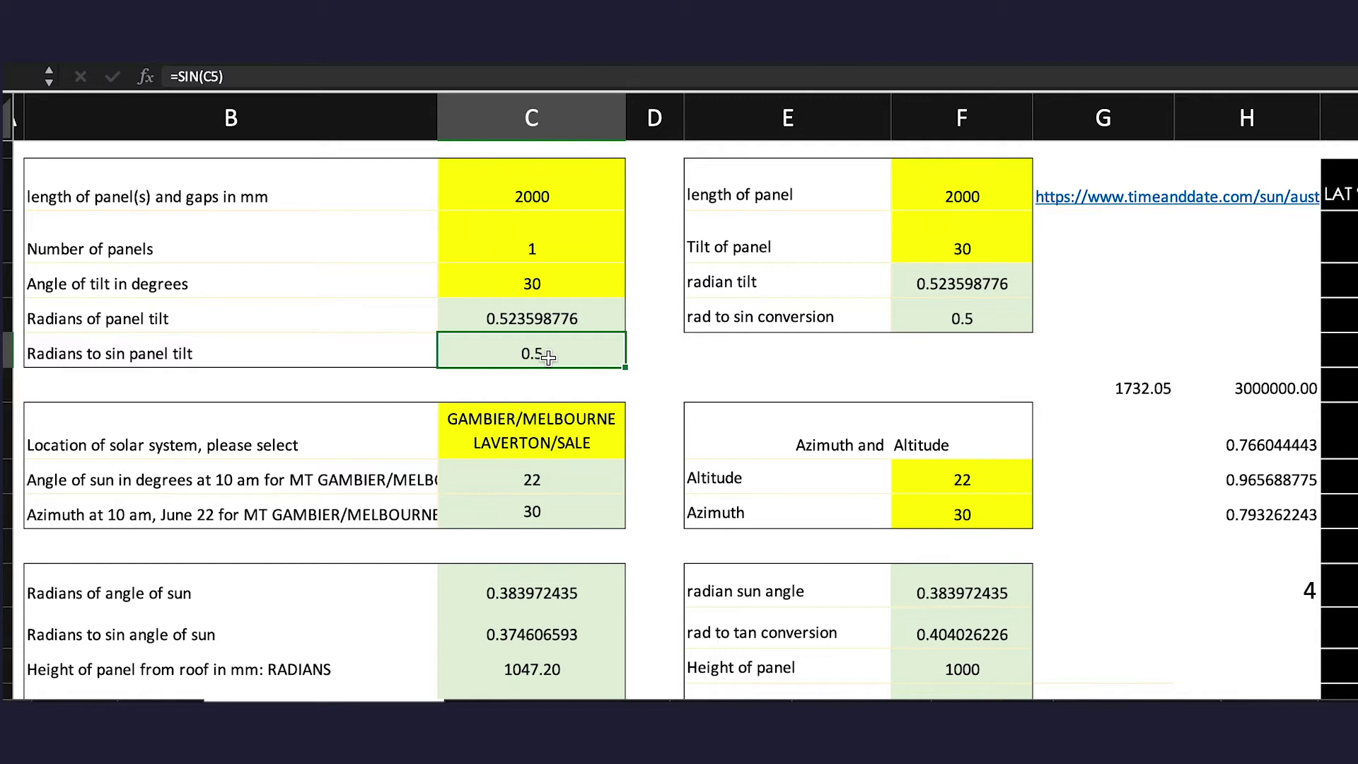
{"action": "scroll", "coordinate": [561, 443], "scroll_direction": "down", "scroll_amount": 3}
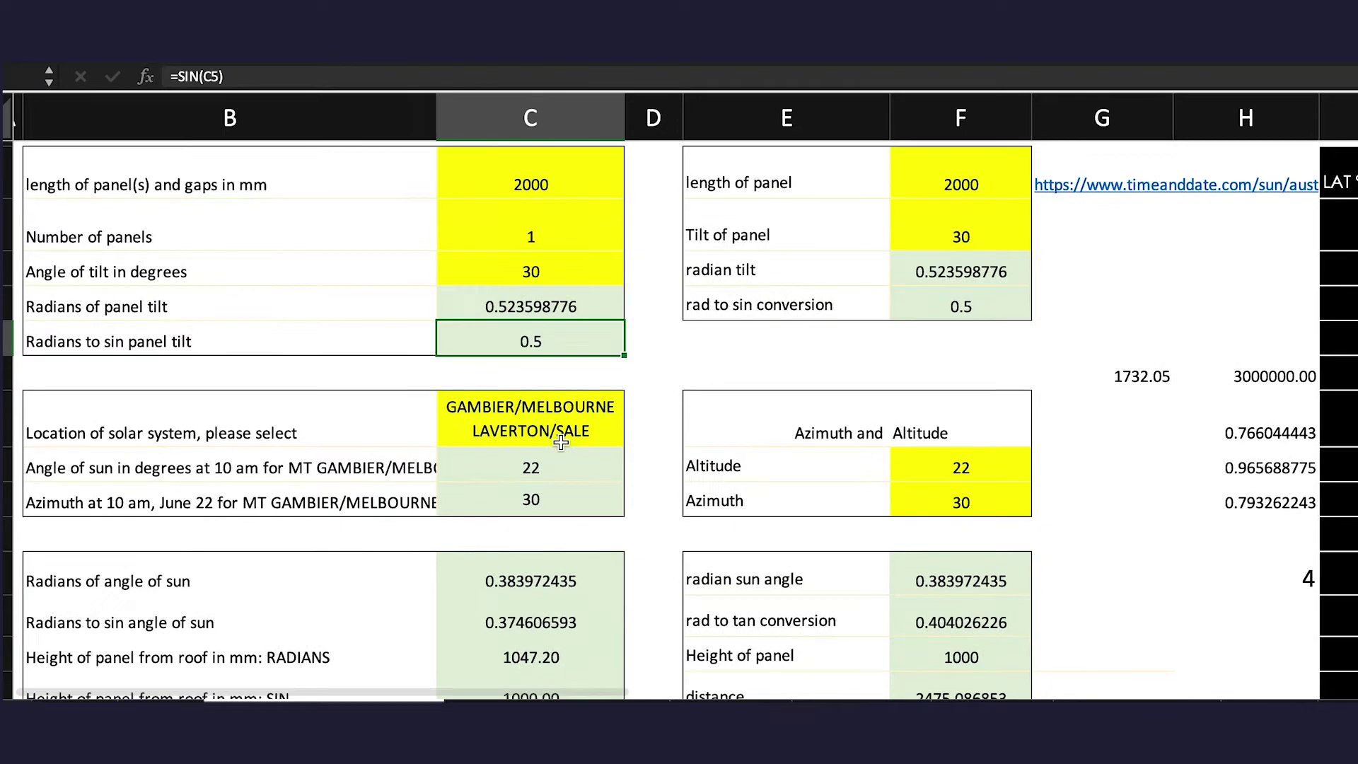
{"action": "scroll", "coordinate": [561, 443], "scroll_direction": "down", "scroll_amount": 2}
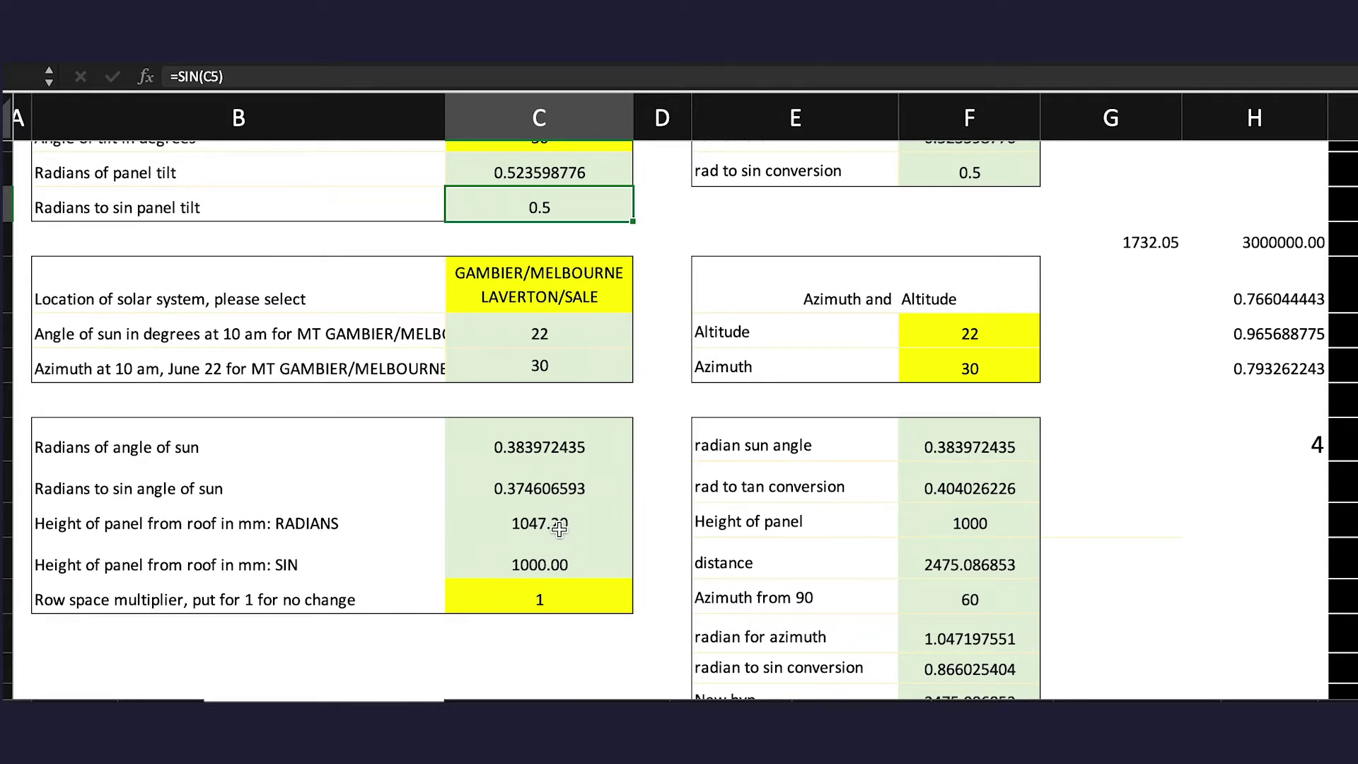
{"action": "scroll", "coordinate": [559, 529], "scroll_direction": "up", "scroll_amount": 4}
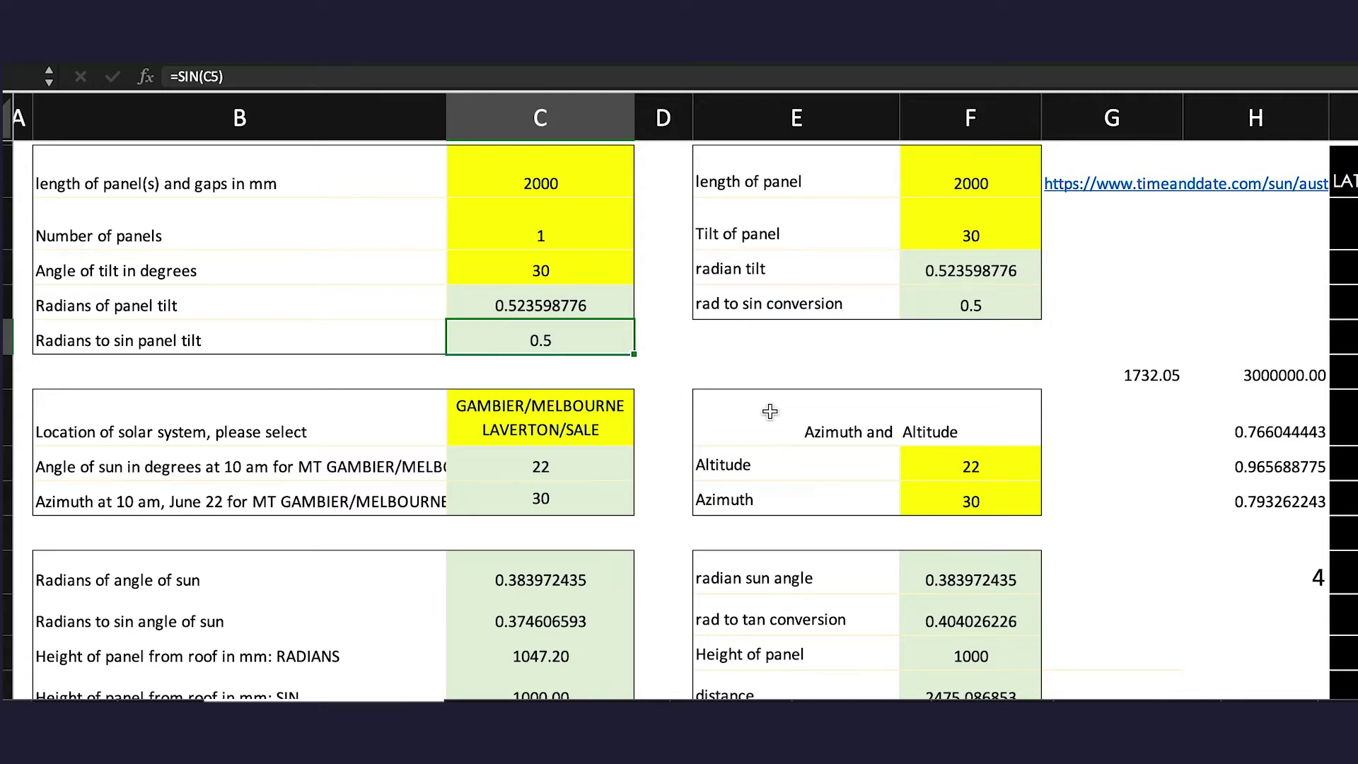
{"action": "scroll", "coordinate": [906, 373], "scroll_direction": "right", "scroll_amount": 5}
{"action": "scroll", "coordinate": [907, 373], "scroll_direction": "right", "scroll_amount": 10}
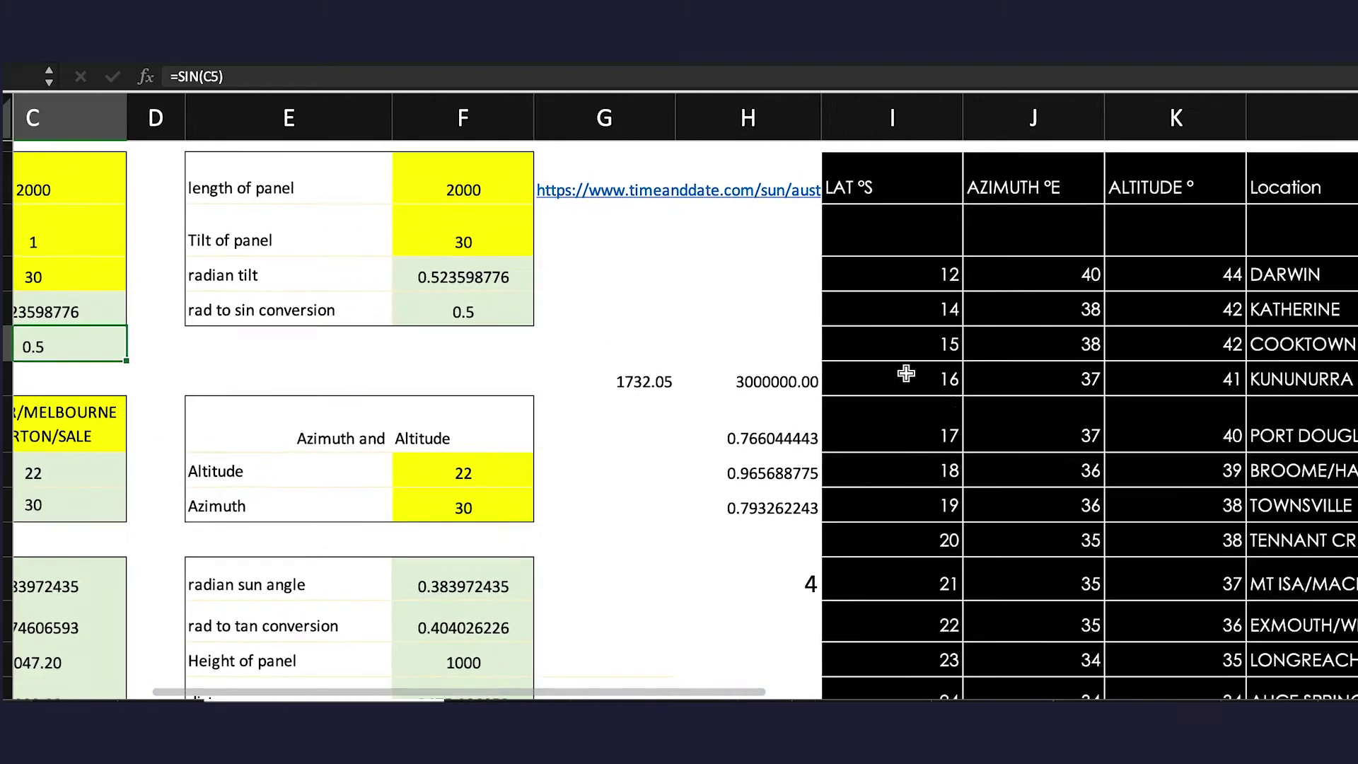
{"action": "scroll", "coordinate": [906, 372], "scroll_direction": "right", "scroll_amount": 4}
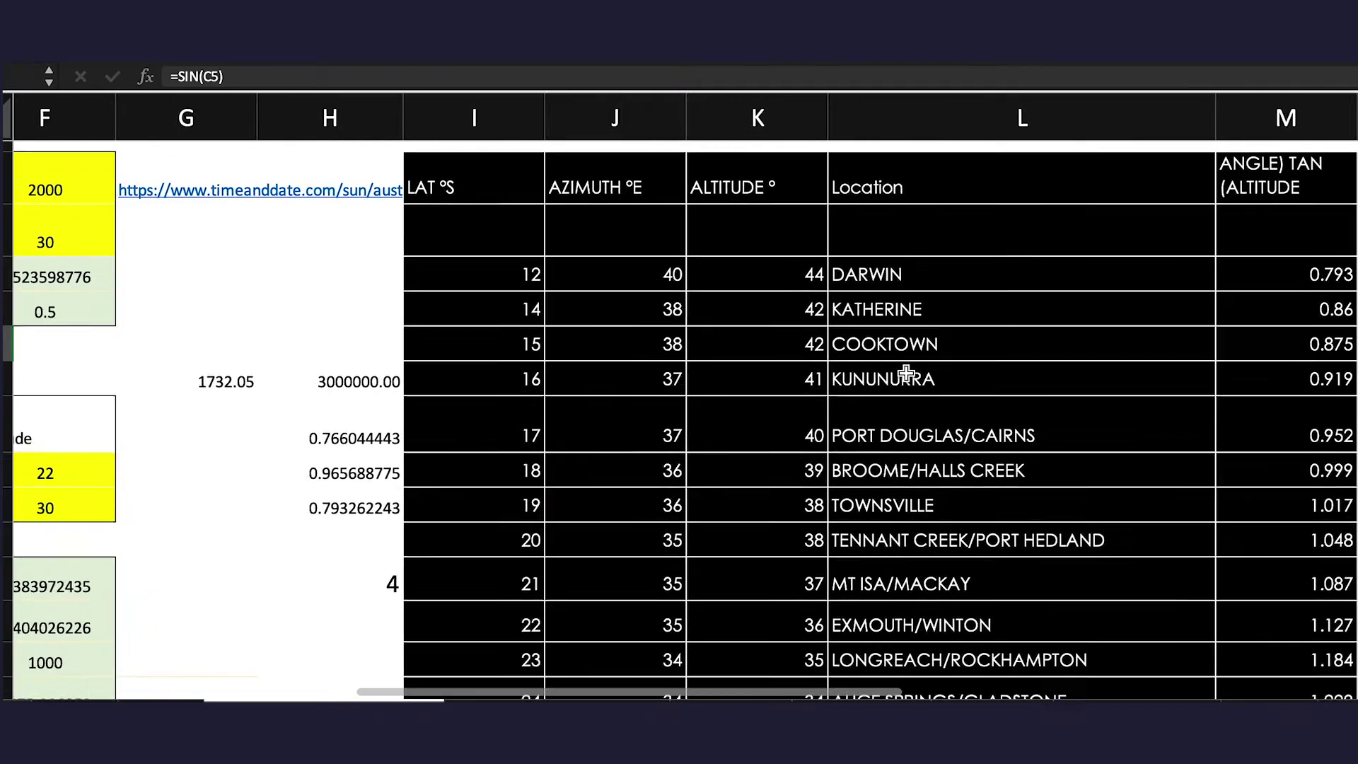
{"action": "scroll", "coordinate": [903, 365], "scroll_direction": "down", "scroll_amount": 10}
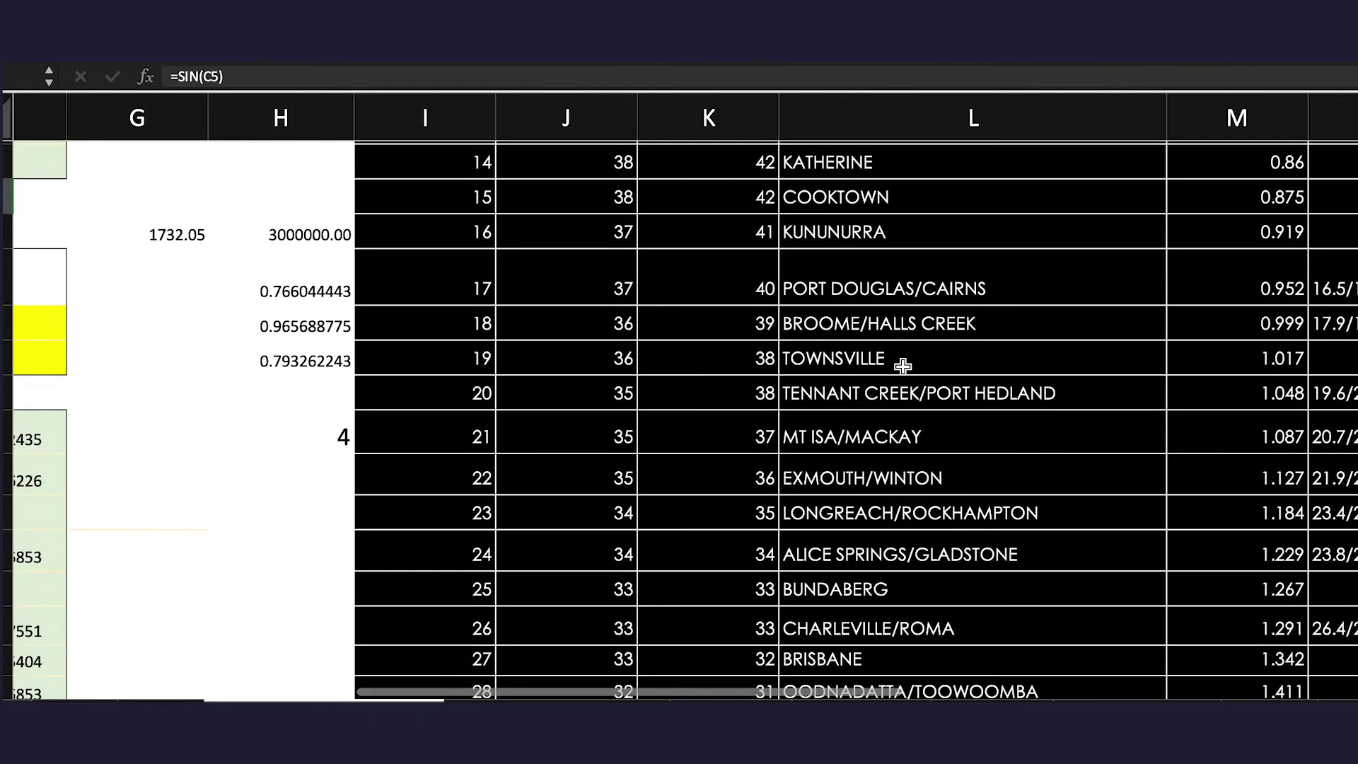
{"action": "scroll", "coordinate": [903, 365], "scroll_direction": "down", "scroll_amount": 12}
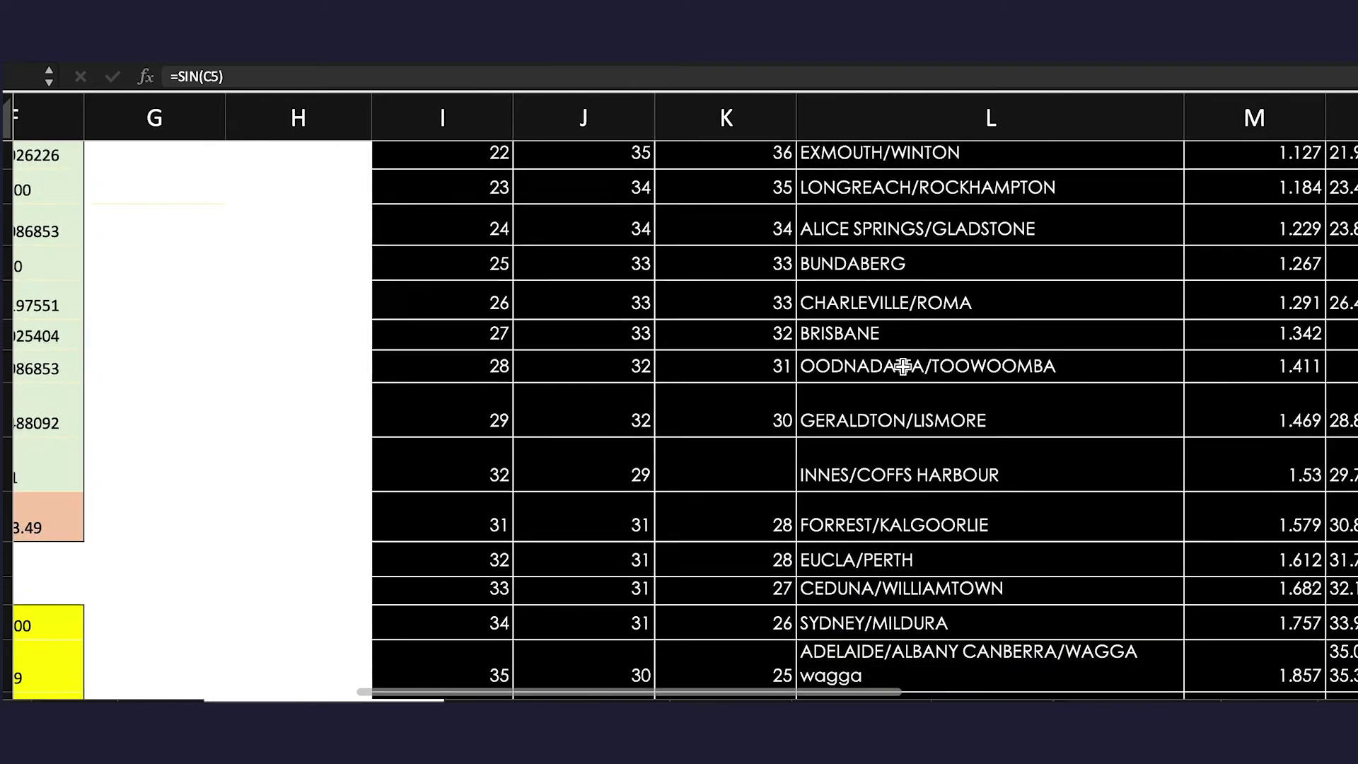
{"action": "scroll", "coordinate": [903, 365], "scroll_direction": "down", "scroll_amount": 4}
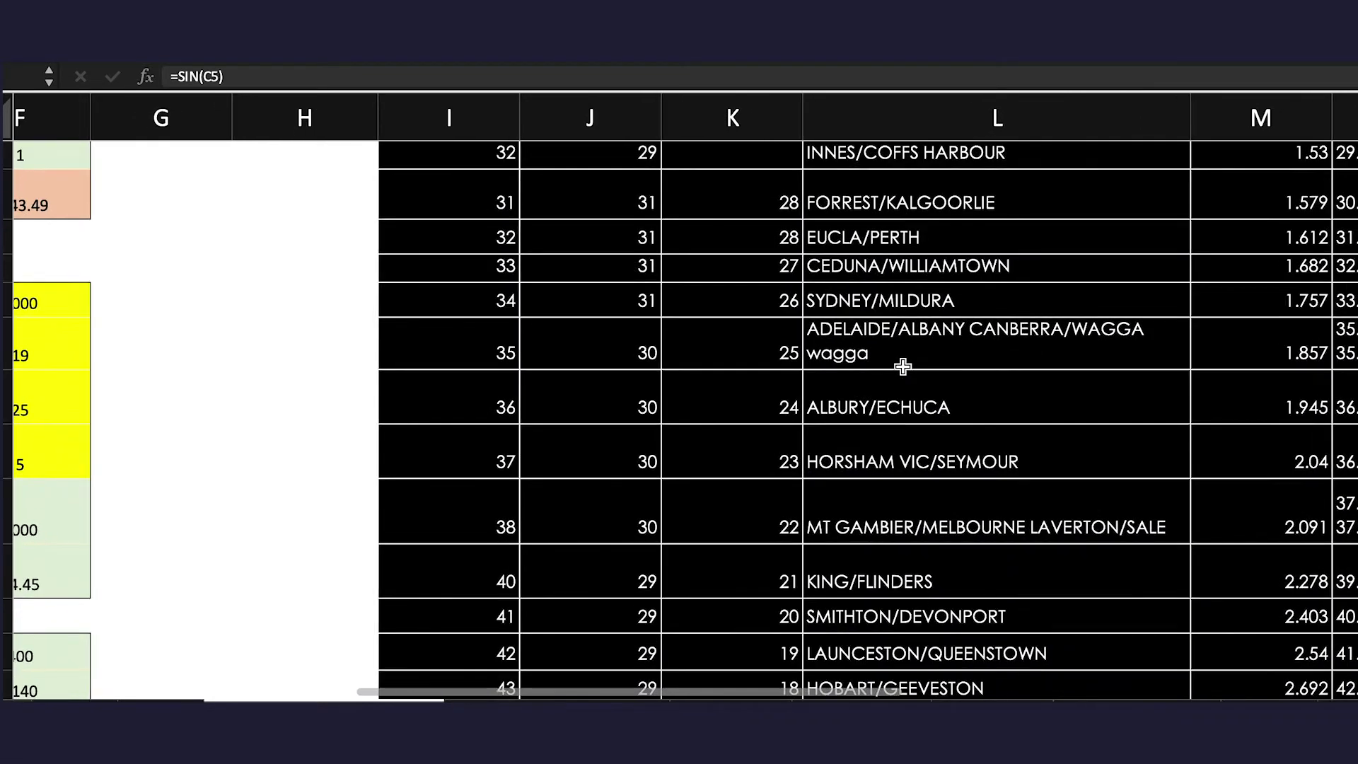
{"action": "scroll", "coordinate": [903, 365], "scroll_direction": "up", "scroll_amount": 8}
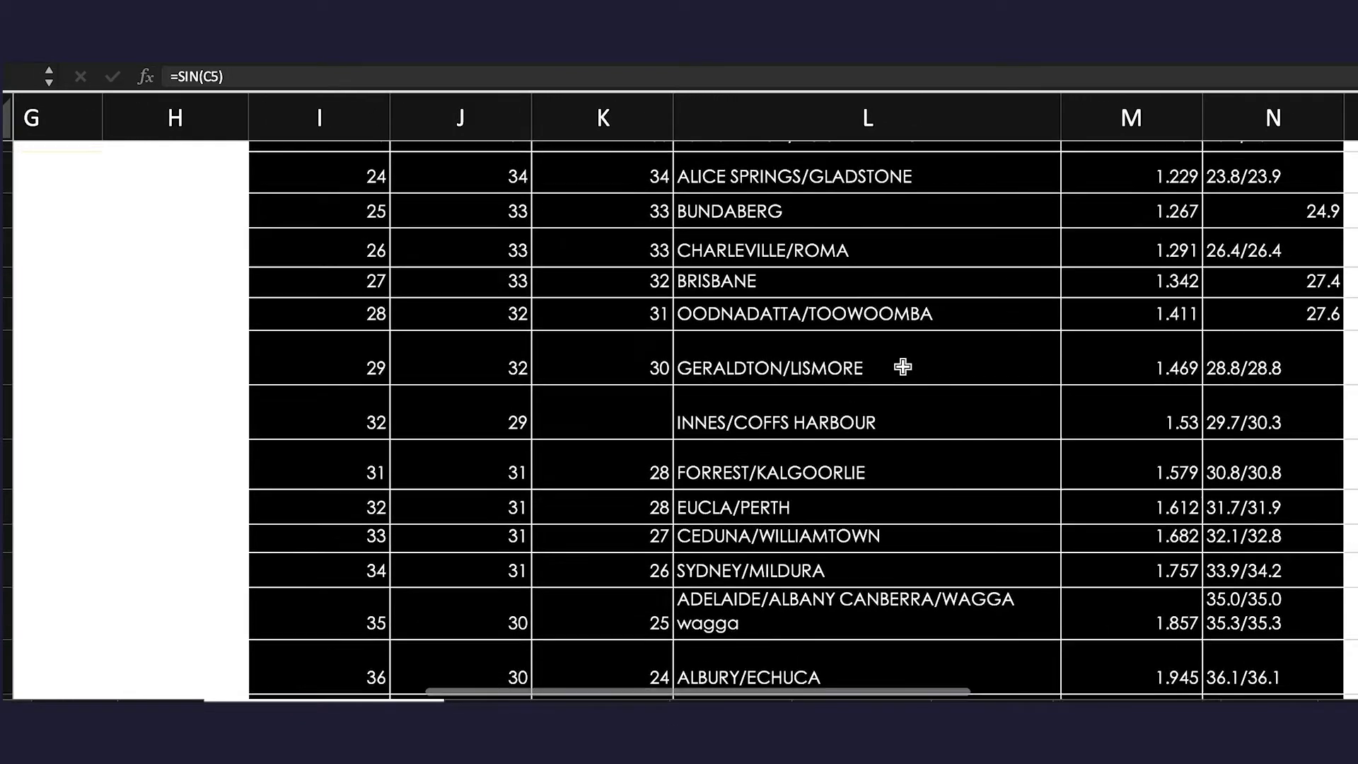
{"action": "scroll", "coordinate": [902, 365], "scroll_direction": "up", "scroll_amount": 8}
{"action": "scroll", "coordinate": [903, 365], "scroll_direction": "up", "scroll_amount": 6}
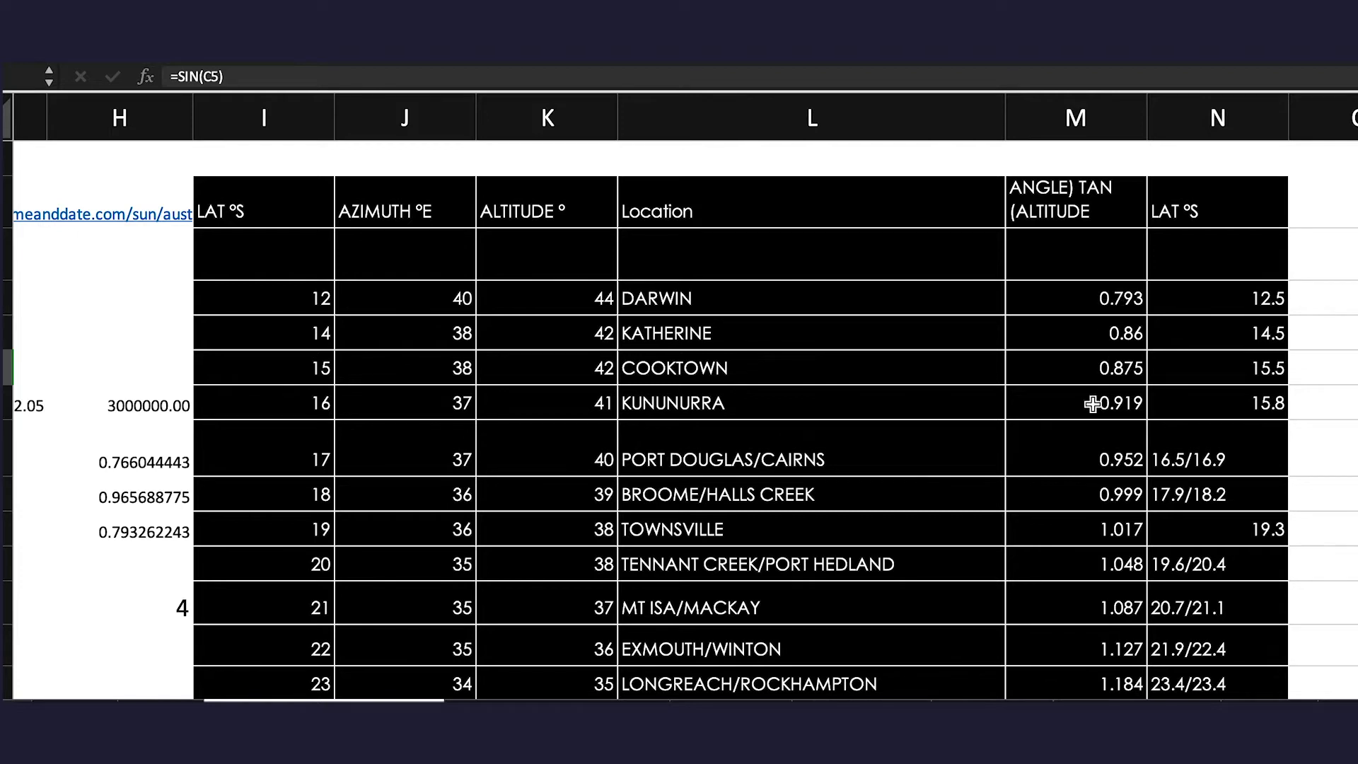
Select the solar system location cell and view its list of available locations.
{"action": "scroll", "coordinate": [1094, 400], "scroll_direction": "down", "scroll_amount": 10}
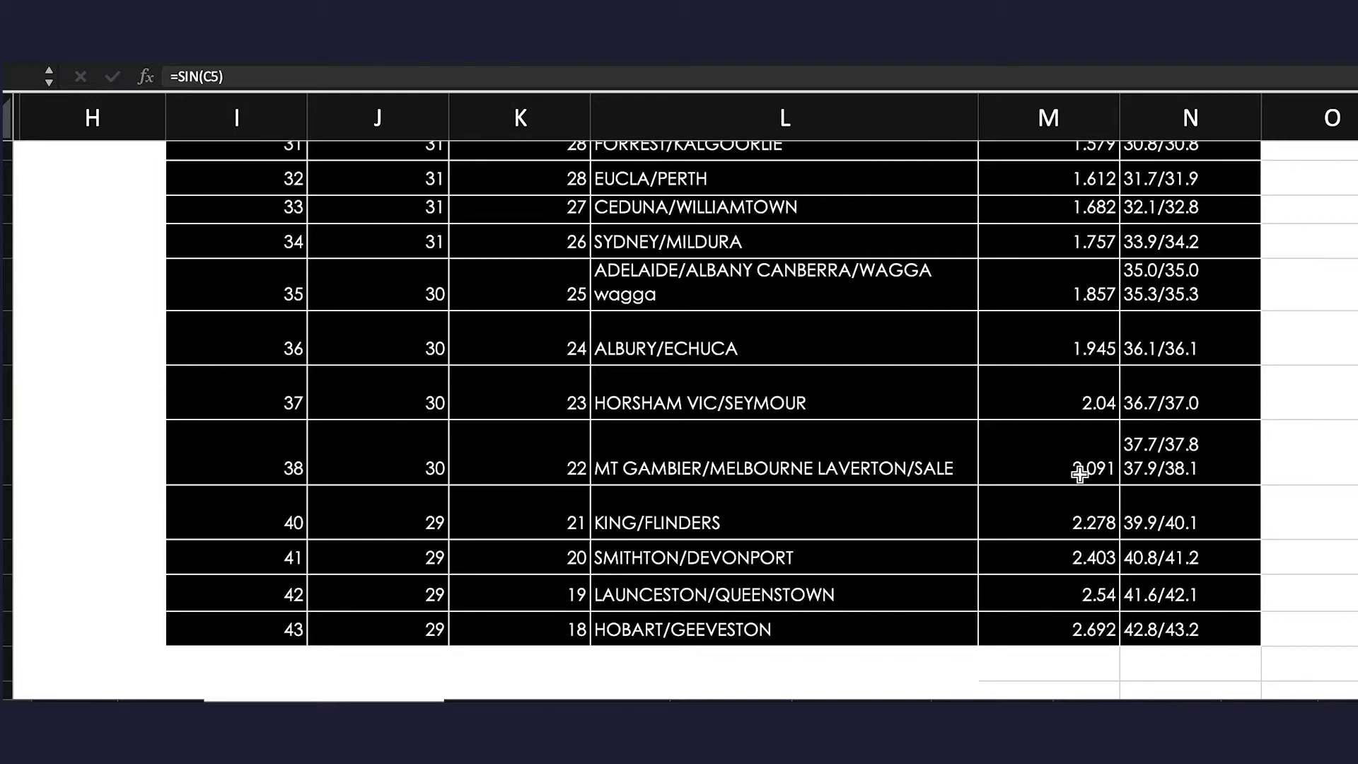
{"action": "scroll", "coordinate": [1013, 477], "scroll_direction": "left", "scroll_amount": 5}
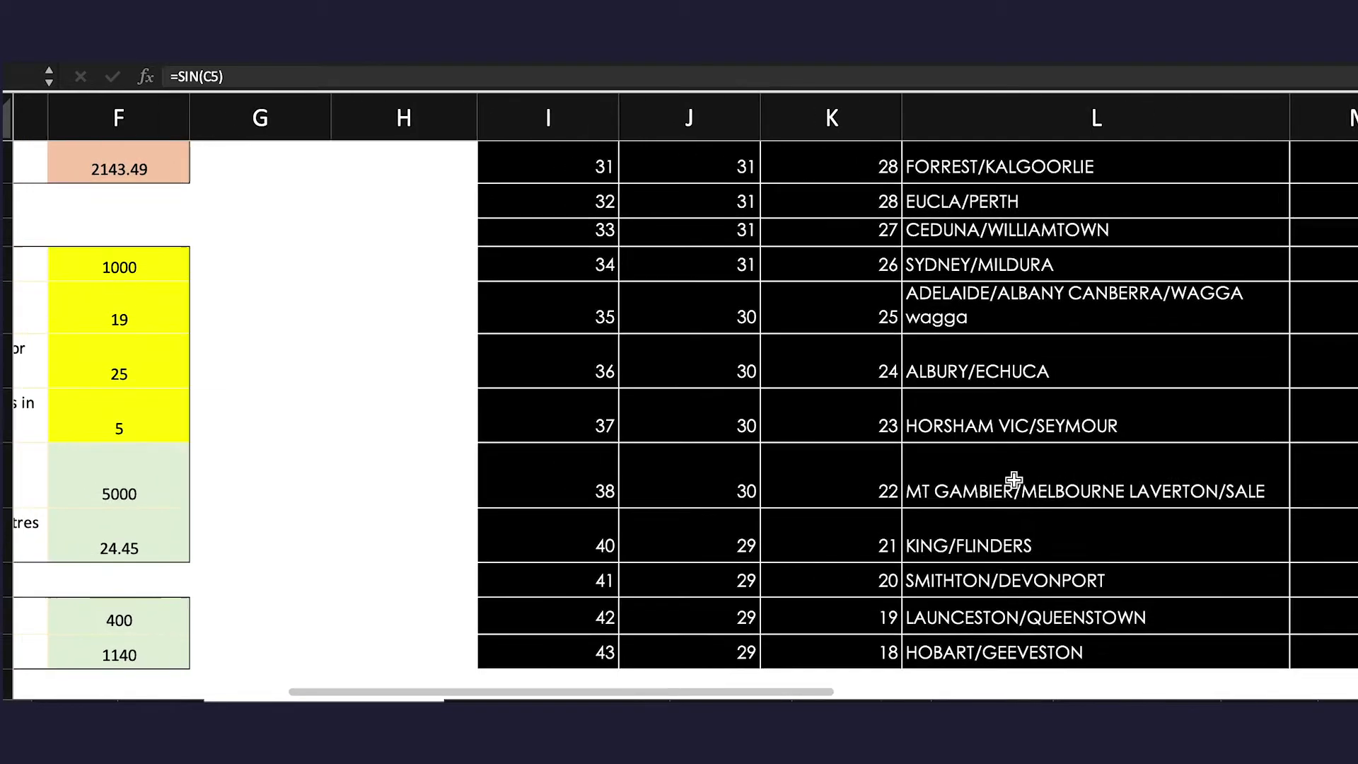
{"action": "scroll", "coordinate": [315, 470], "scroll_direction": "left", "scroll_amount": 5}
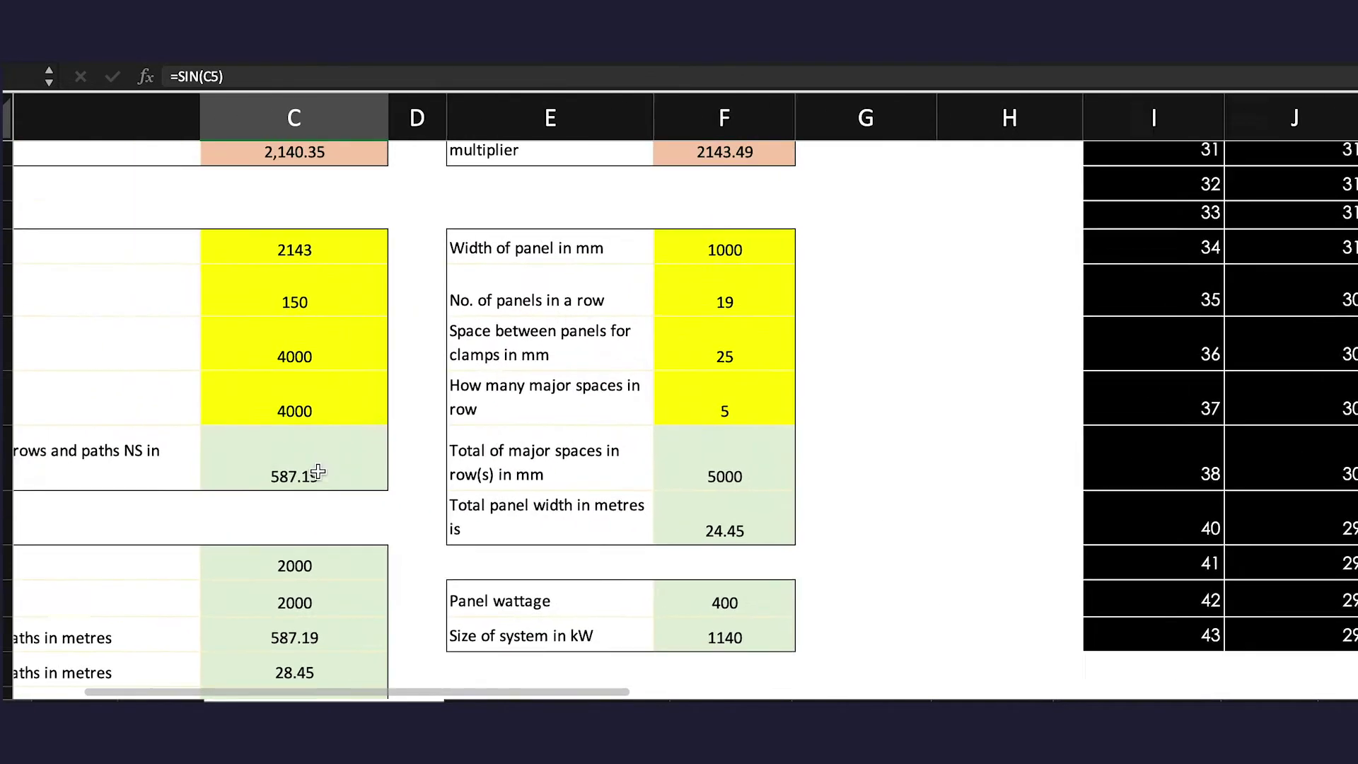
{"action": "scroll", "coordinate": [318, 471], "scroll_direction": "left", "scroll_amount": 5}
{"action": "scroll", "coordinate": [318, 472], "scroll_direction": "up", "scroll_amount": 5}
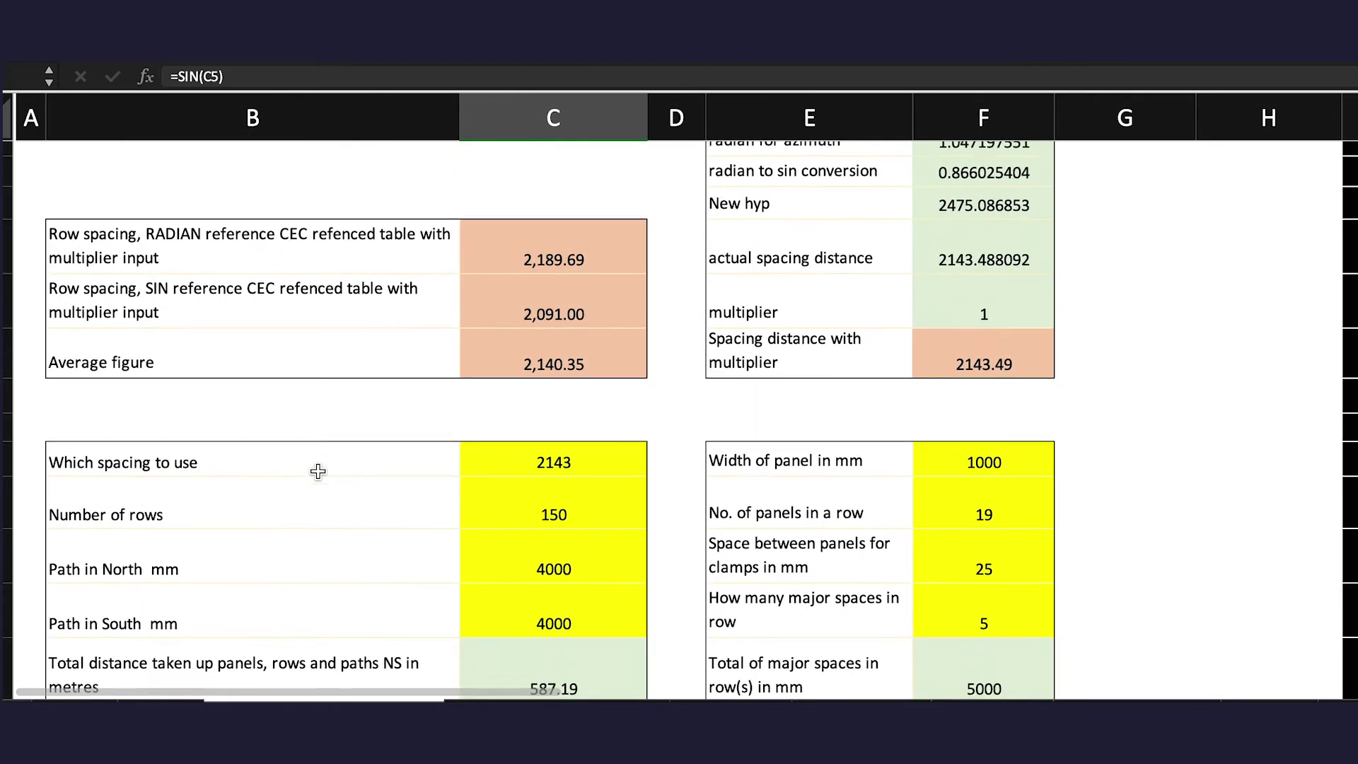
{"action": "scroll", "coordinate": [318, 472], "scroll_direction": "down", "scroll_amount": 2}
{"action": "scroll", "coordinate": [318, 472], "scroll_direction": "up", "scroll_amount": 5}
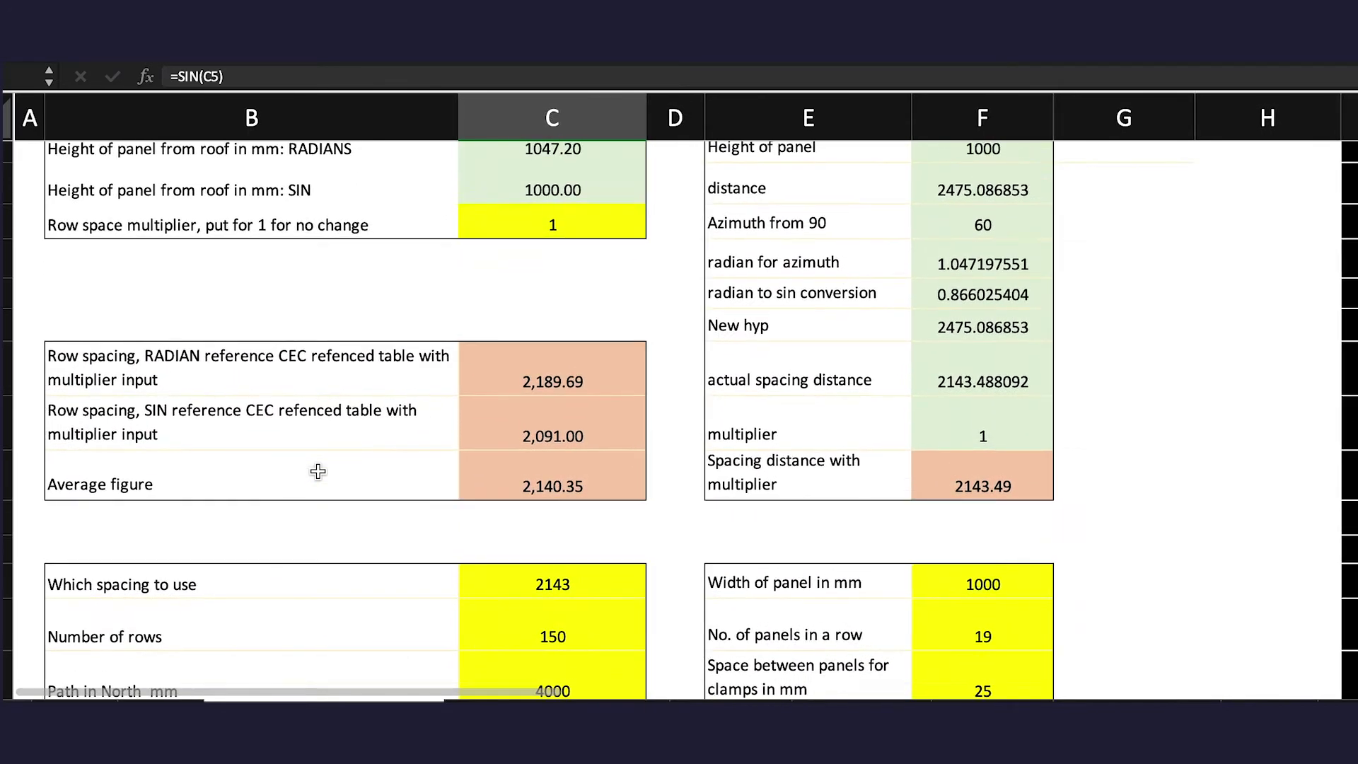
{"action": "scroll", "coordinate": [318, 472], "scroll_direction": "up", "scroll_amount": 8}
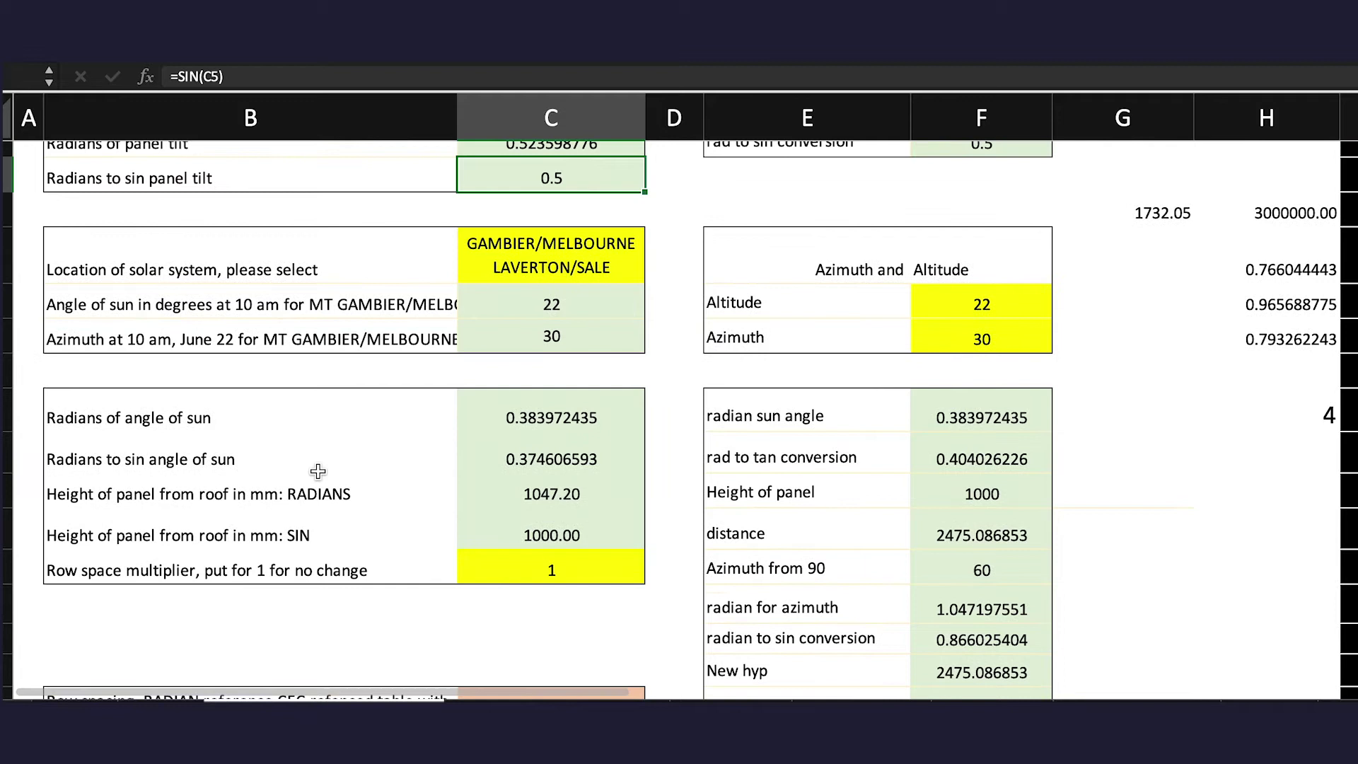
{"action": "left_click", "coordinate": [587, 267]}
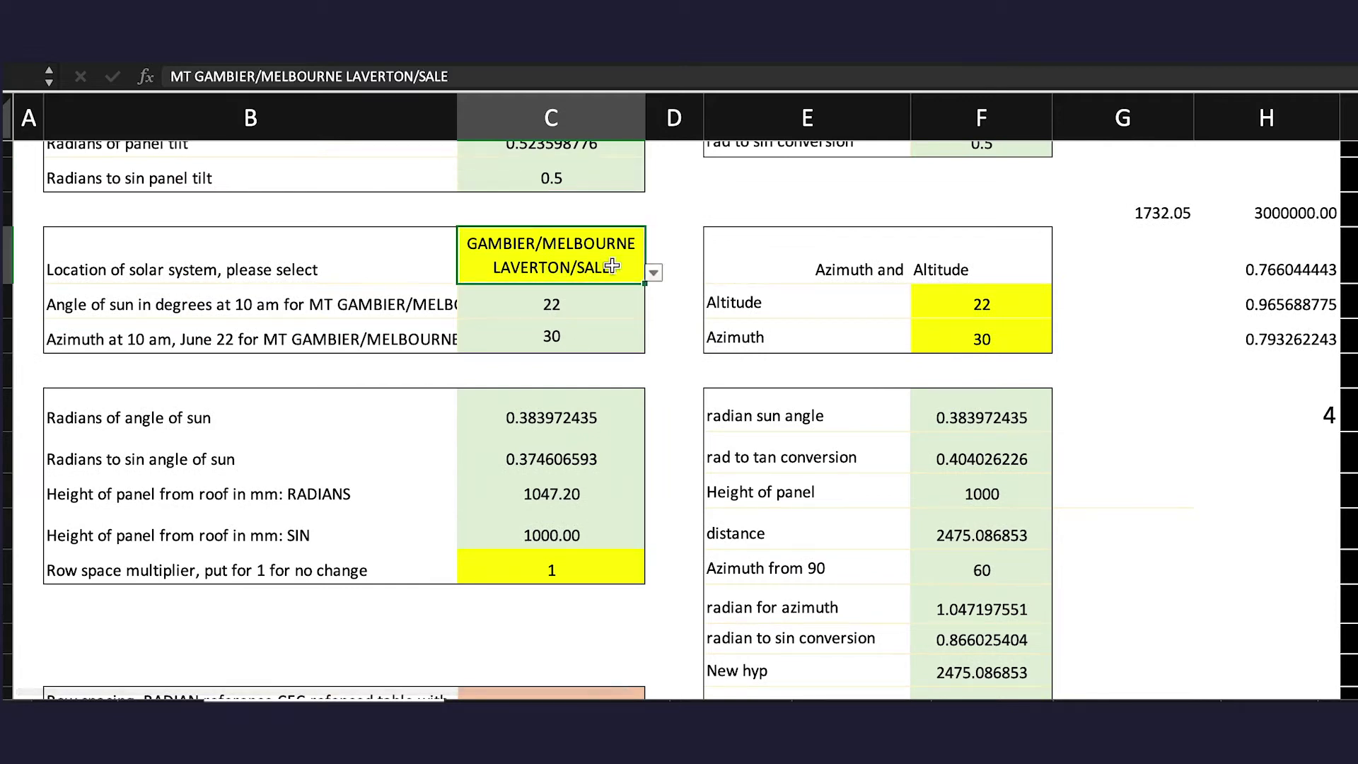
{"action": "left_click", "coordinate": [653, 273]}
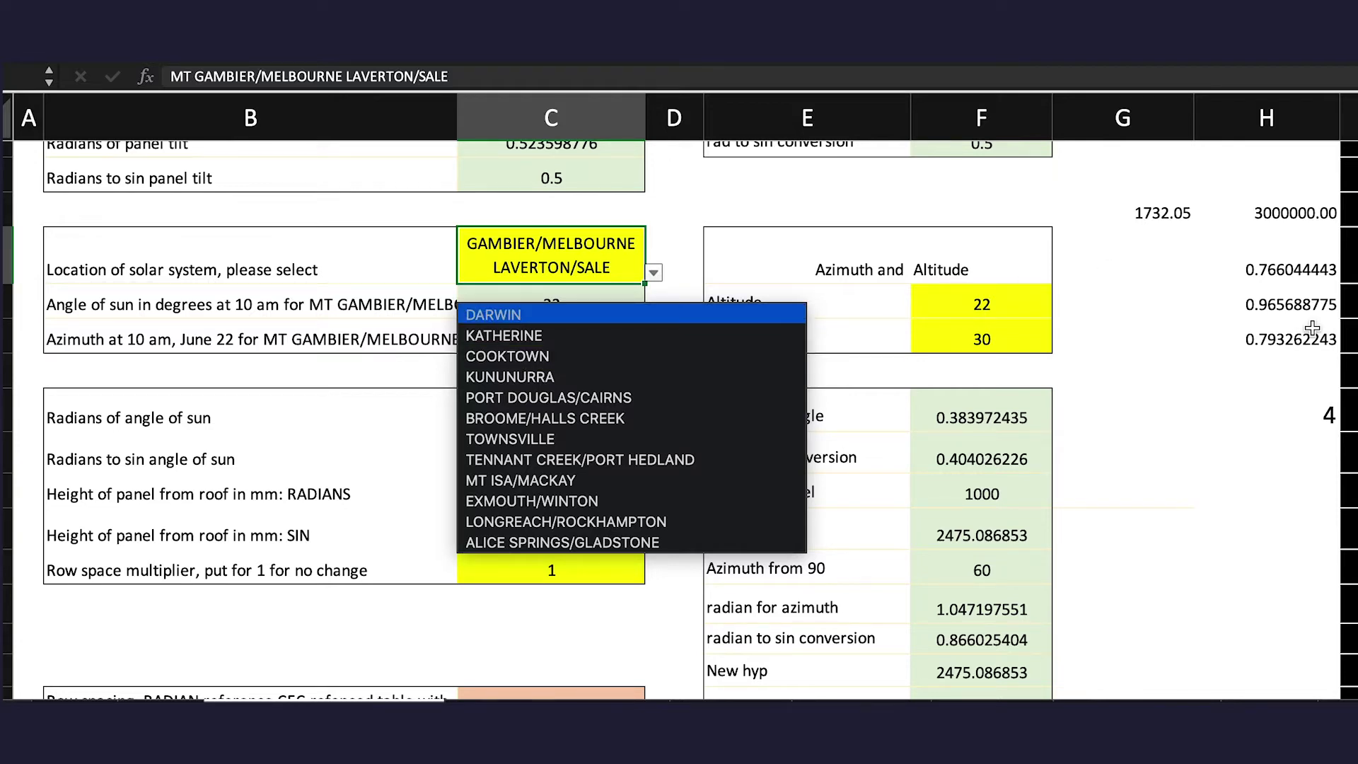
{"action": "scroll", "coordinate": [1312, 334], "scroll_direction": "right", "scroll_amount": 10}
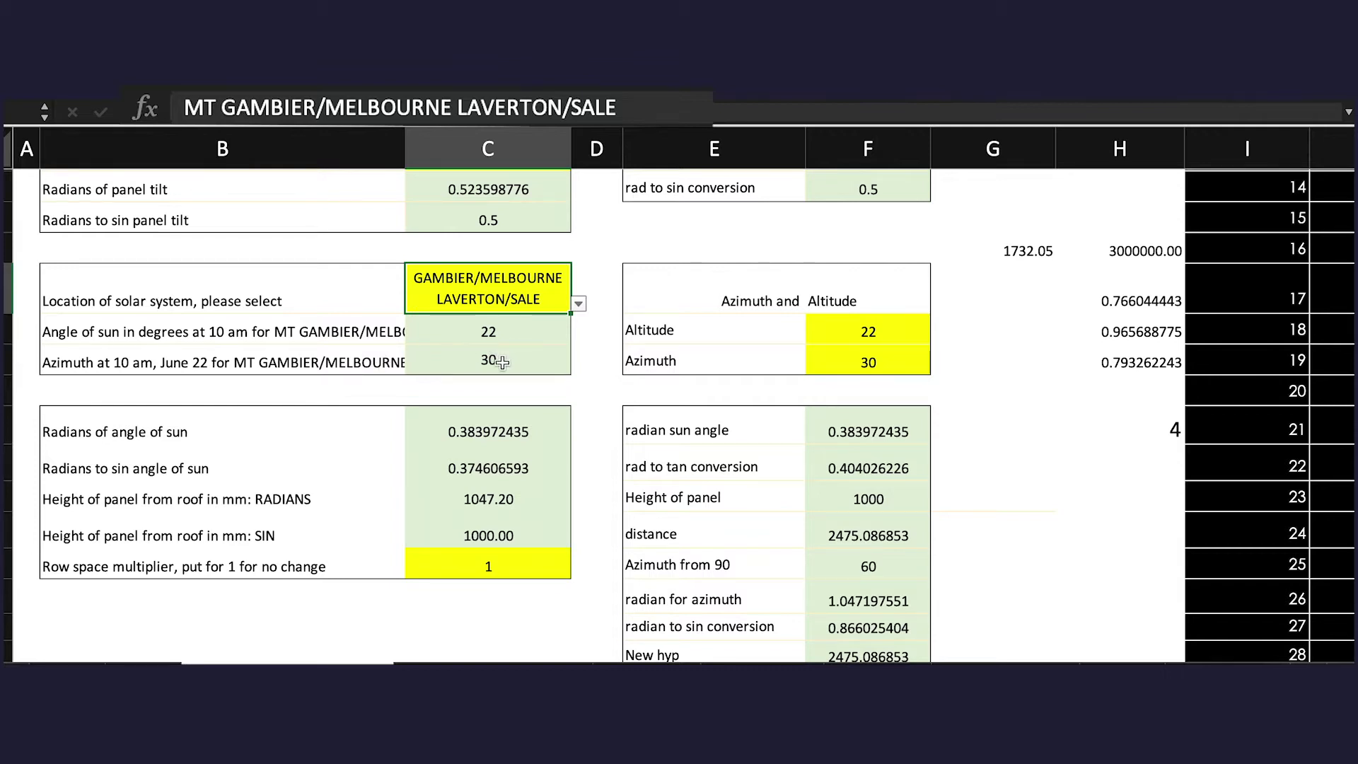
Inspect the sun angle lookup formula.
{"action": "left_click", "coordinate": [504, 332]}
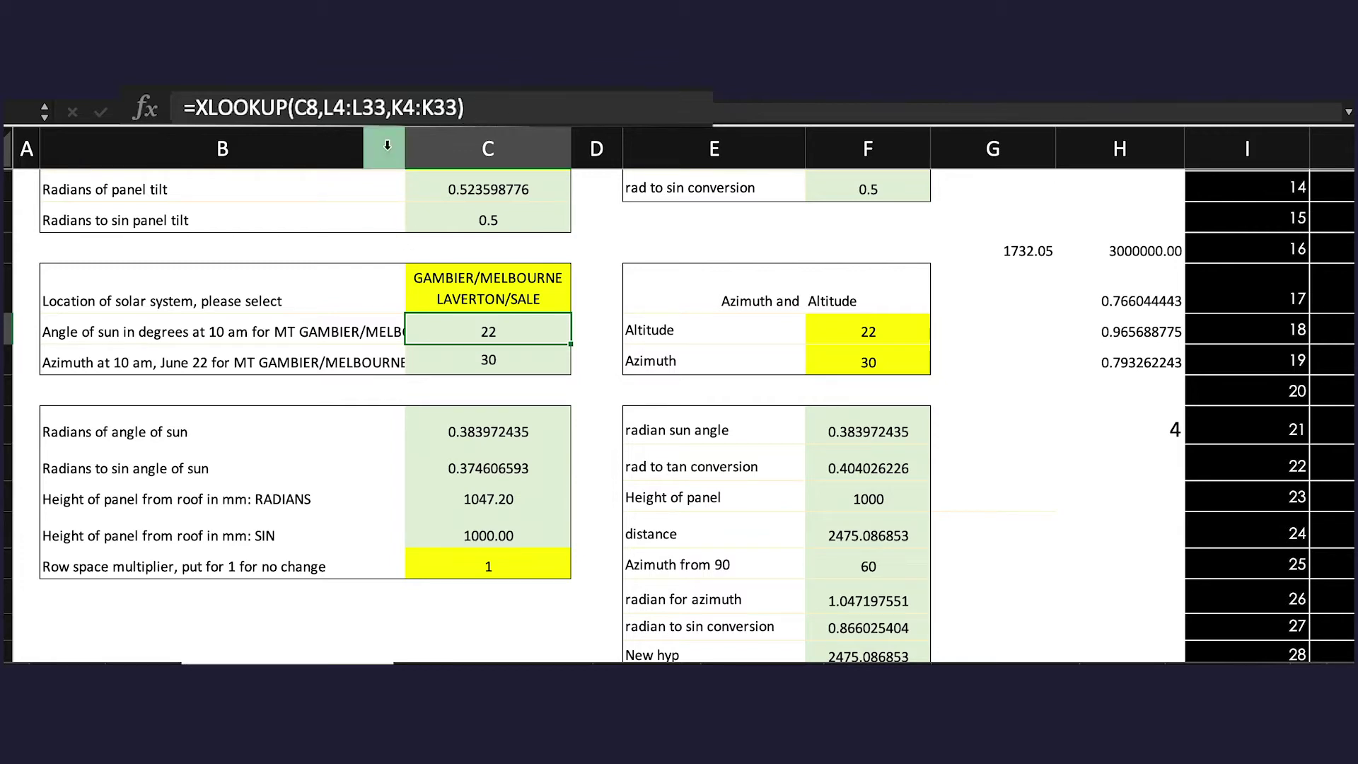
{"action": "scroll", "coordinate": [1277, 316], "scroll_direction": "up", "scroll_amount": 1}
{"action": "scroll", "coordinate": [1278, 316], "scroll_direction": "right", "scroll_amount": 2}
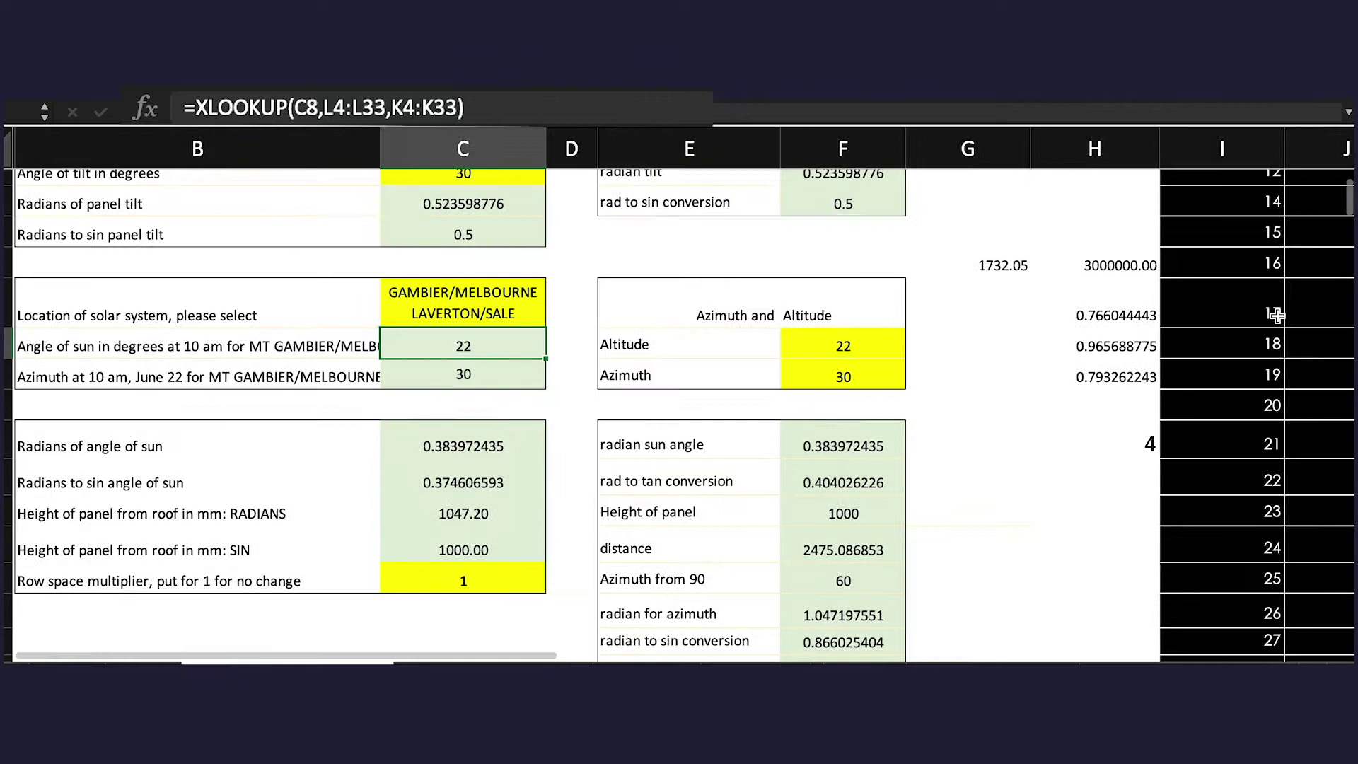
{"action": "scroll", "coordinate": [1277, 316], "scroll_direction": "up", "scroll_amount": 4}
{"action": "scroll", "coordinate": [1277, 317], "scroll_direction": "right", "scroll_amount": 3}
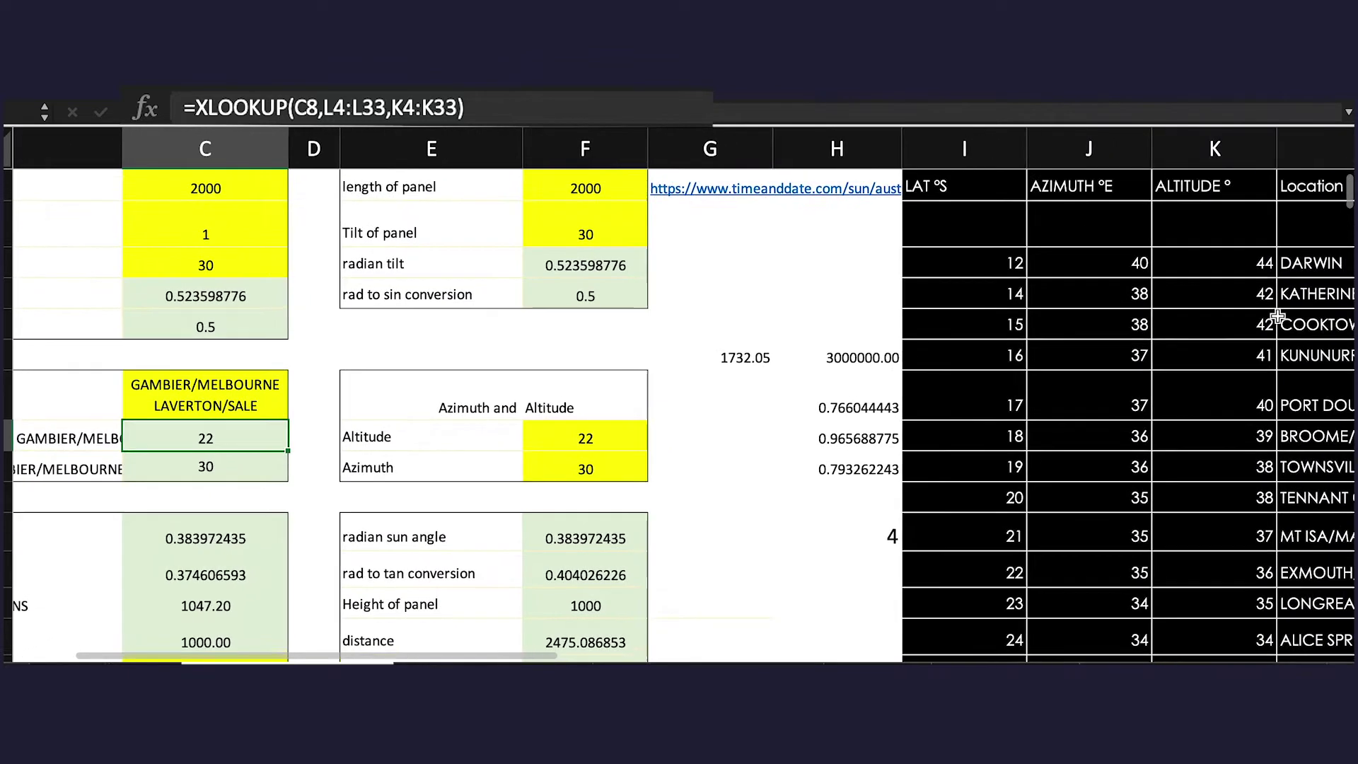
{"action": "scroll", "coordinate": [1278, 317], "scroll_direction": "right", "scroll_amount": 2}
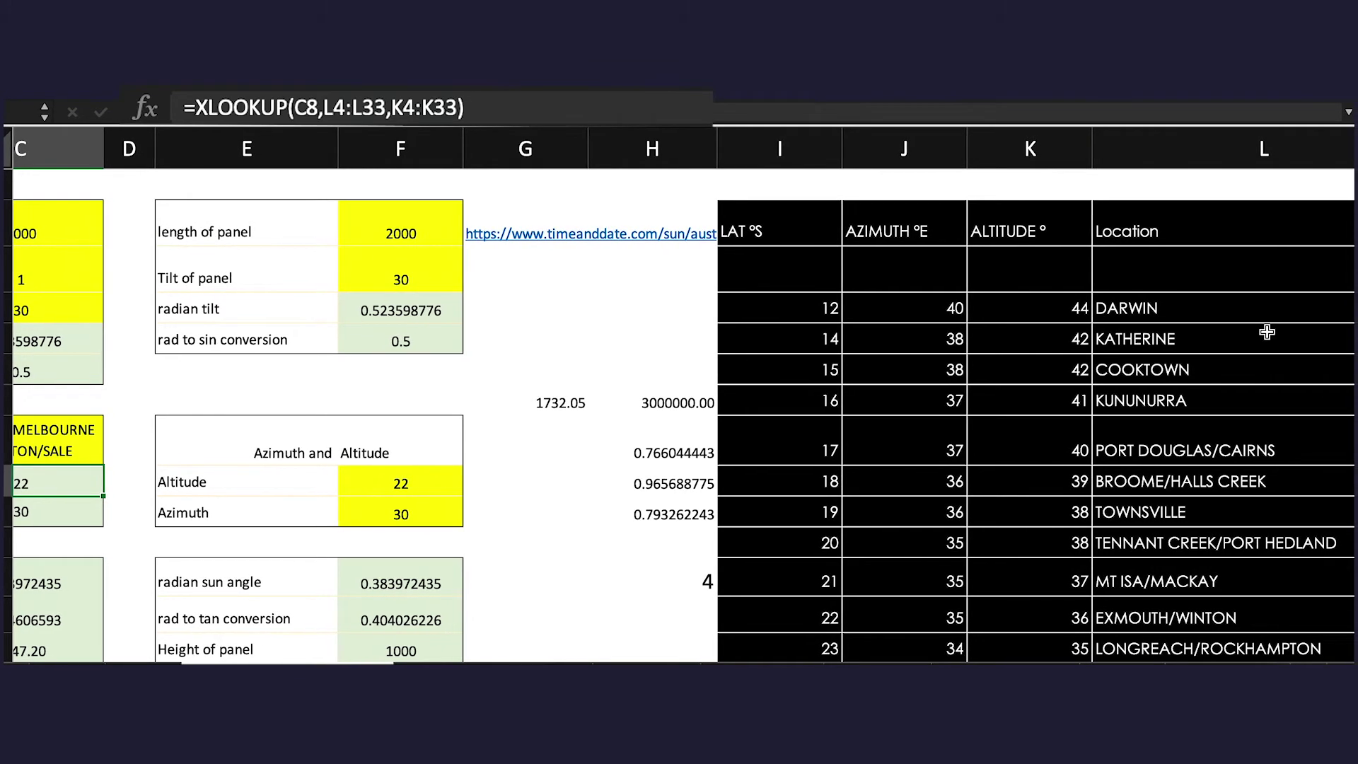
{"action": "scroll", "coordinate": [1269, 329], "scroll_direction": "right", "scroll_amount": 2}
{"action": "scroll", "coordinate": [1267, 332], "scroll_direction": "right", "scroll_amount": 1}
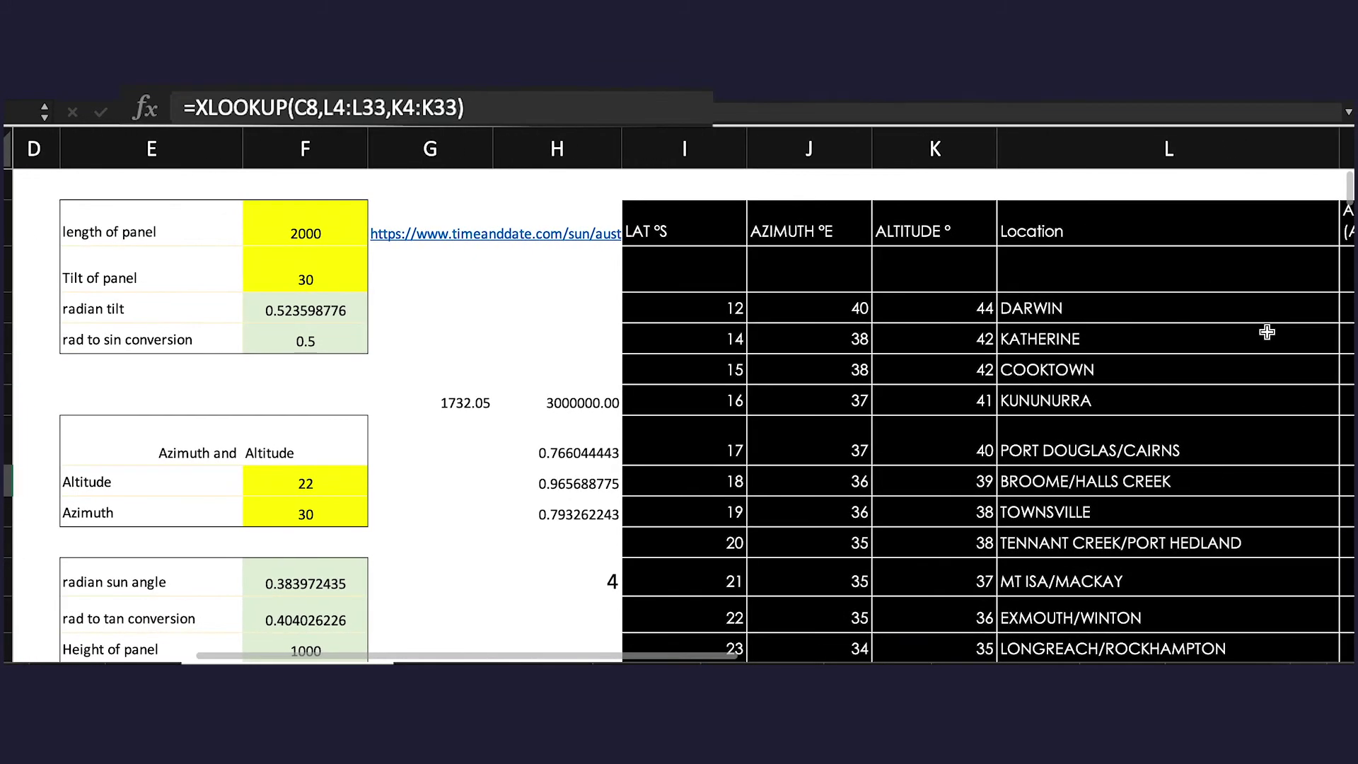
{"action": "scroll", "coordinate": [1267, 331], "scroll_direction": "right", "scroll_amount": 1}
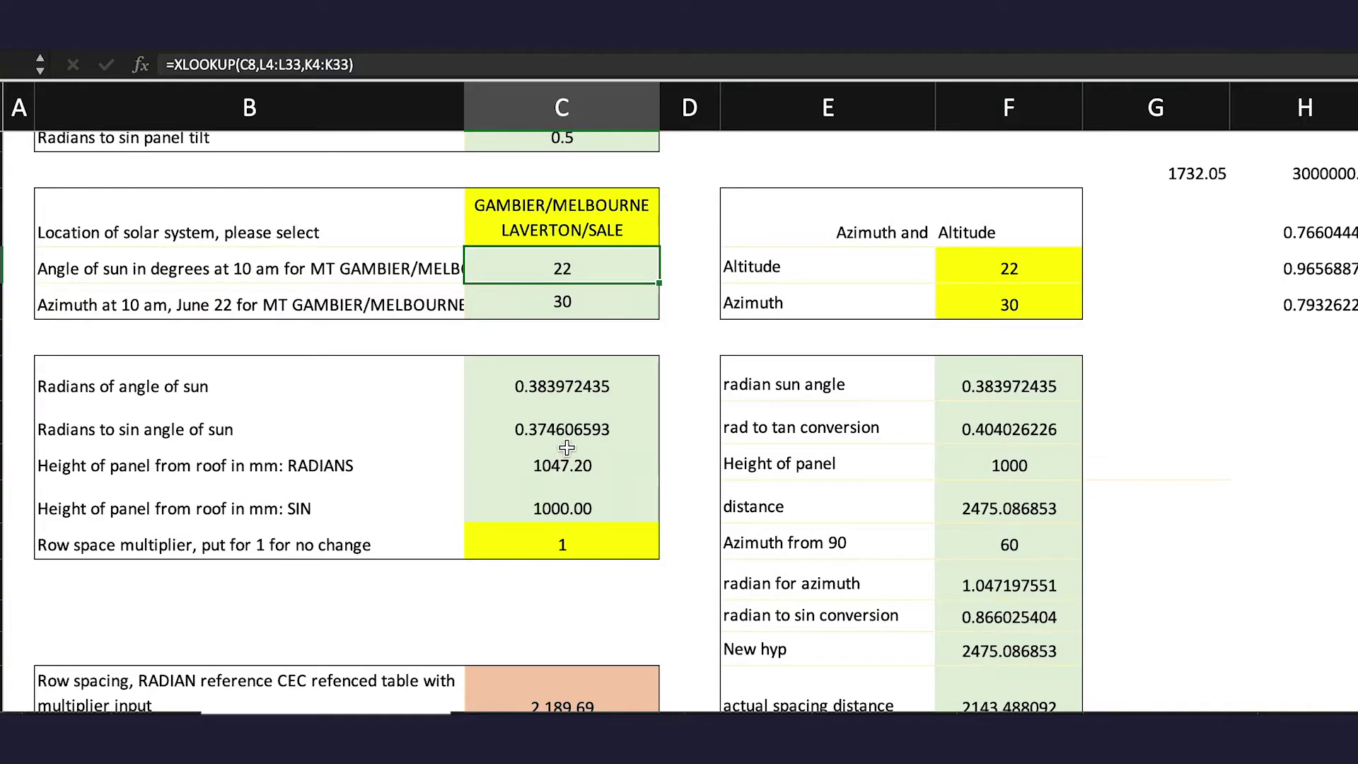
{"action": "scroll", "coordinate": [567, 448], "scroll_direction": "right", "scroll_amount": 2}
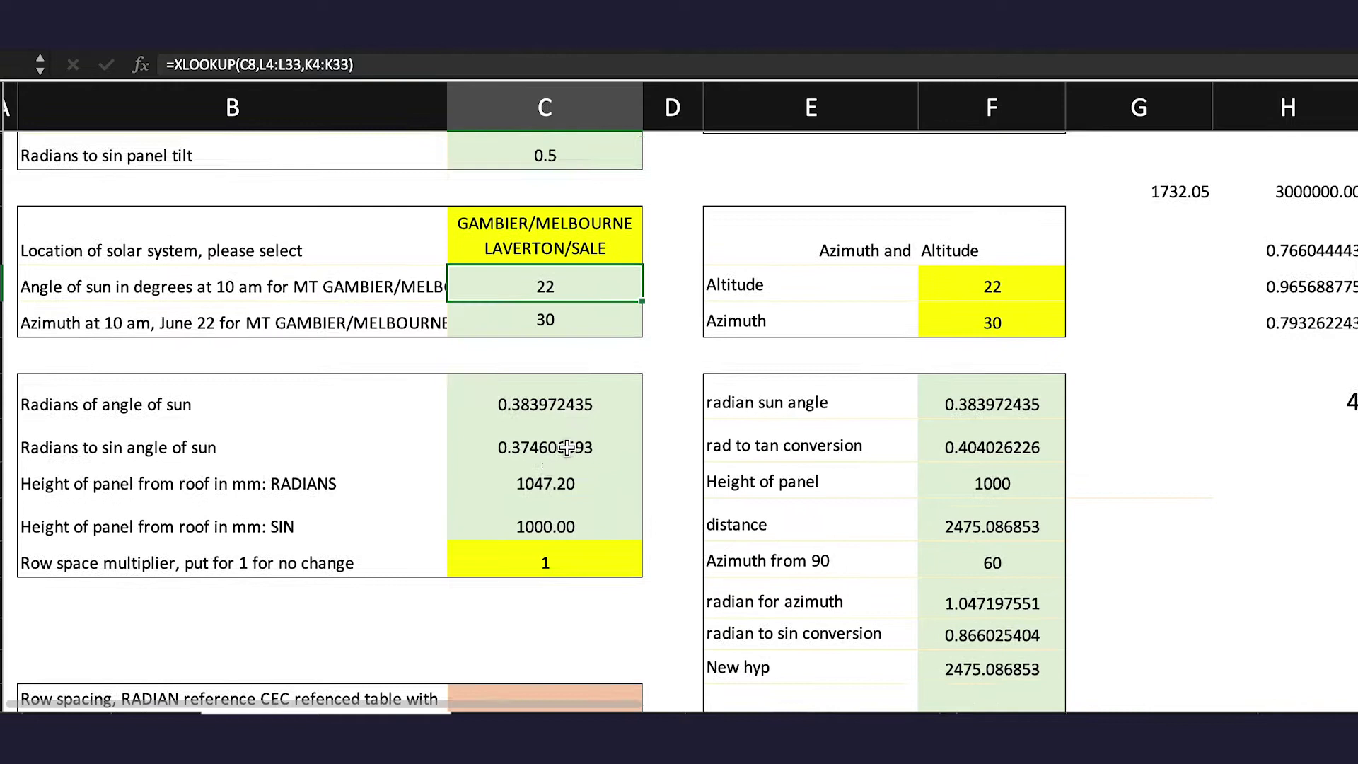
{"action": "scroll", "coordinate": [567, 447], "scroll_direction": "up", "scroll_amount": 4}
{"action": "scroll", "coordinate": [567, 447], "scroll_direction": "up", "scroll_amount": 3}
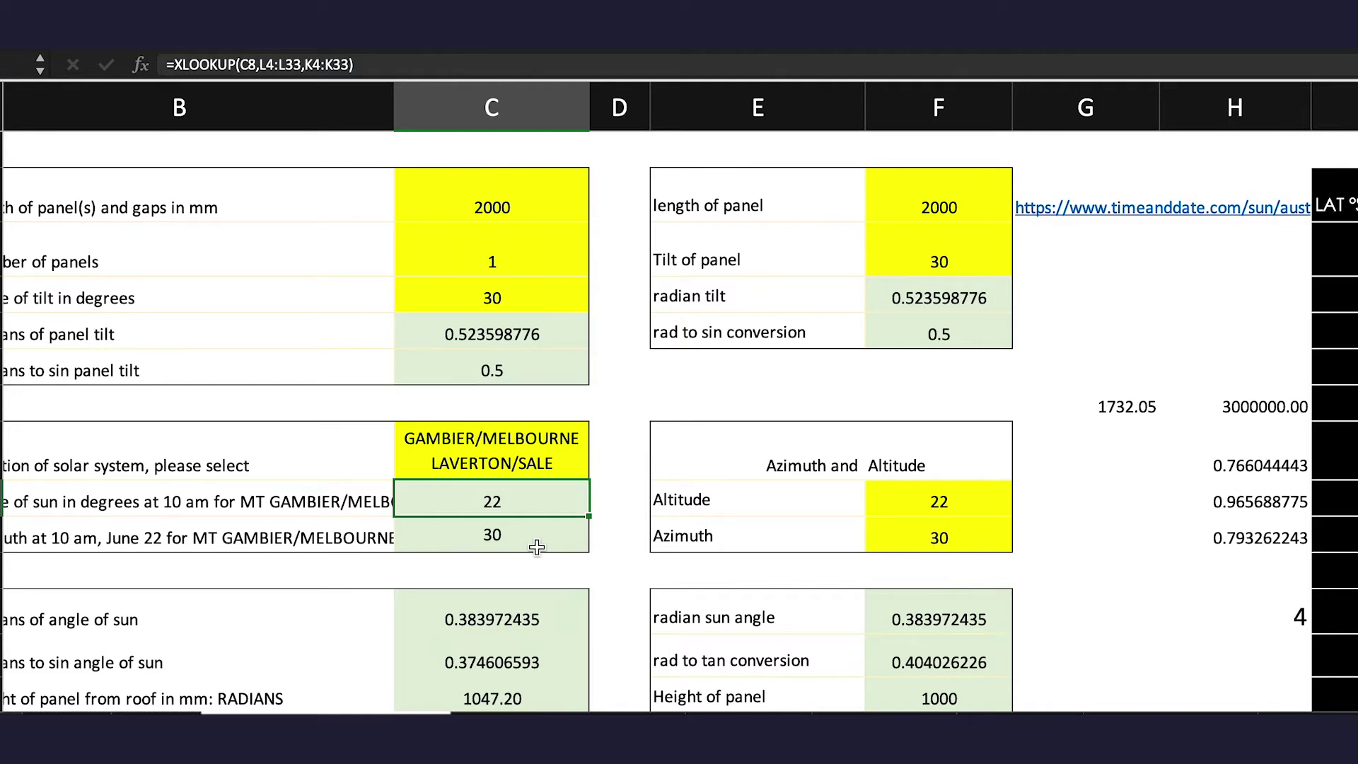
{"action": "scroll", "coordinate": [537, 547], "scroll_direction": "left", "scroll_amount": 2}
{"action": "scroll", "coordinate": [537, 546], "scroll_direction": "down", "scroll_amount": 5}
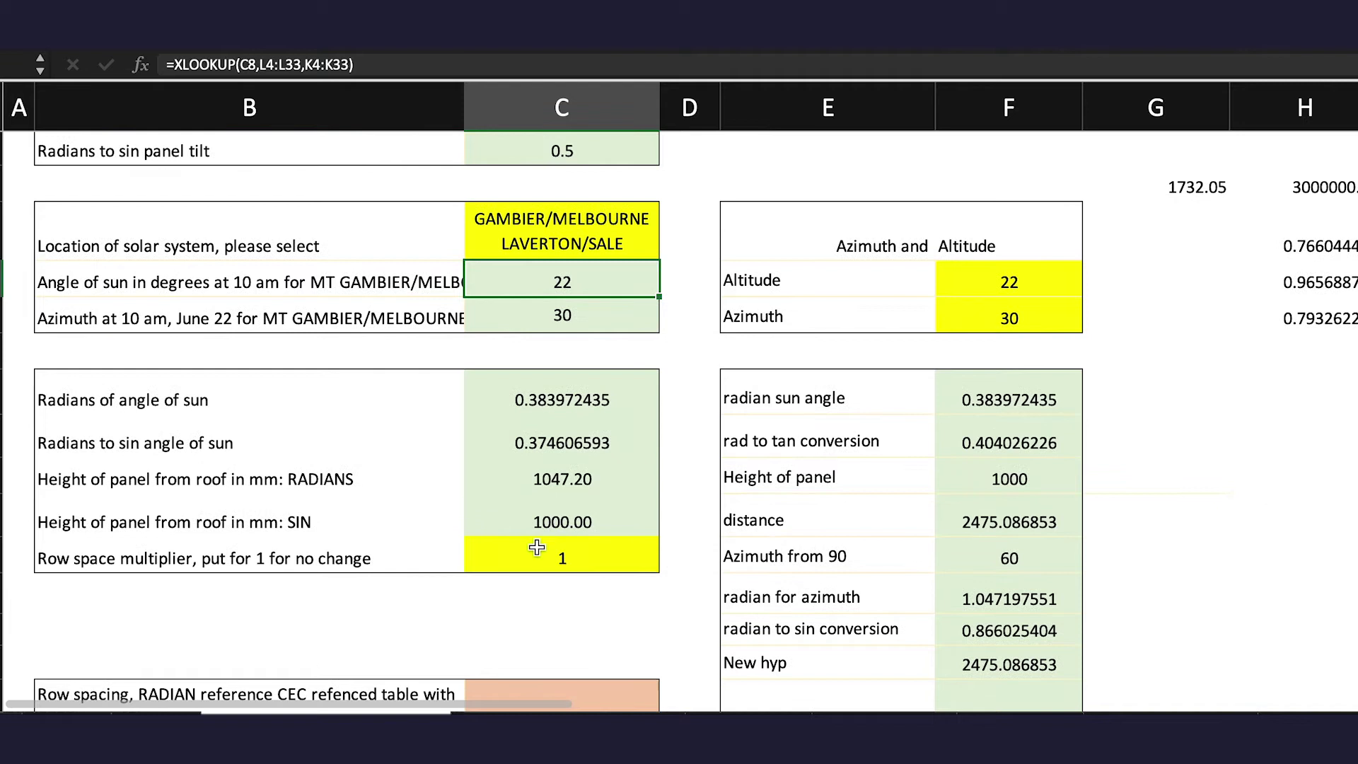
{"action": "scroll", "coordinate": [537, 547], "scroll_direction": "down", "scroll_amount": 1}
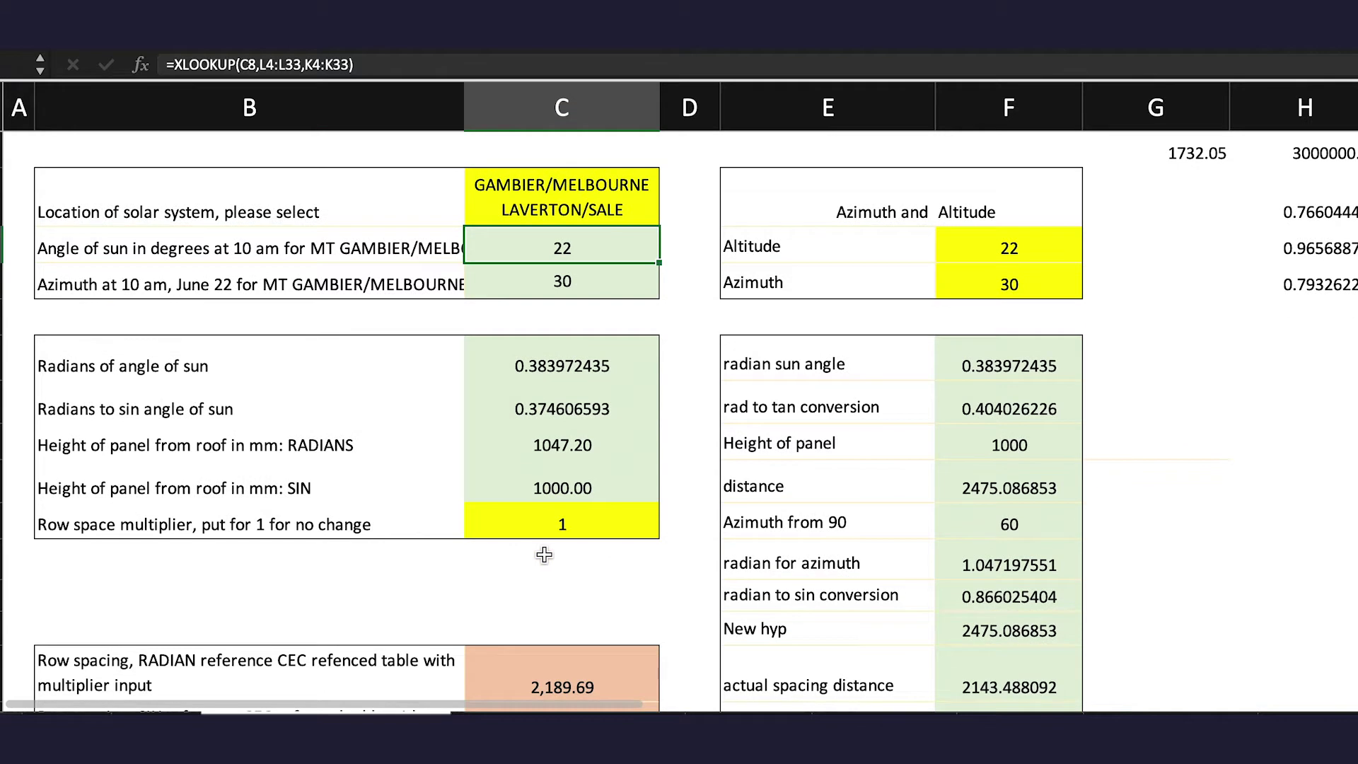
Trace the SIN panel-height cell (=C6*C2) back to the 2000 length and 0.5 sine.
{"action": "left_click", "coordinate": [576, 489]}
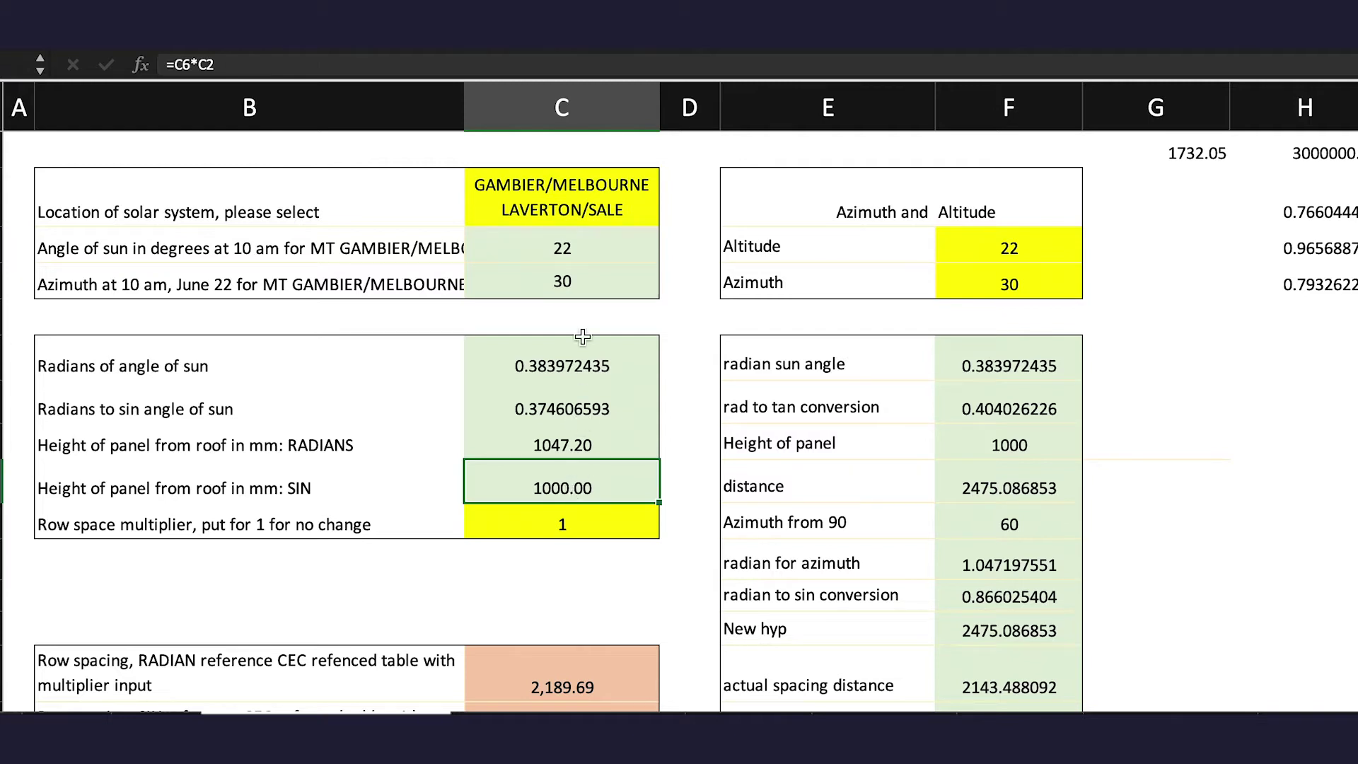
{"action": "scroll", "coordinate": [580, 252], "scroll_direction": "up", "scroll_amount": 3}
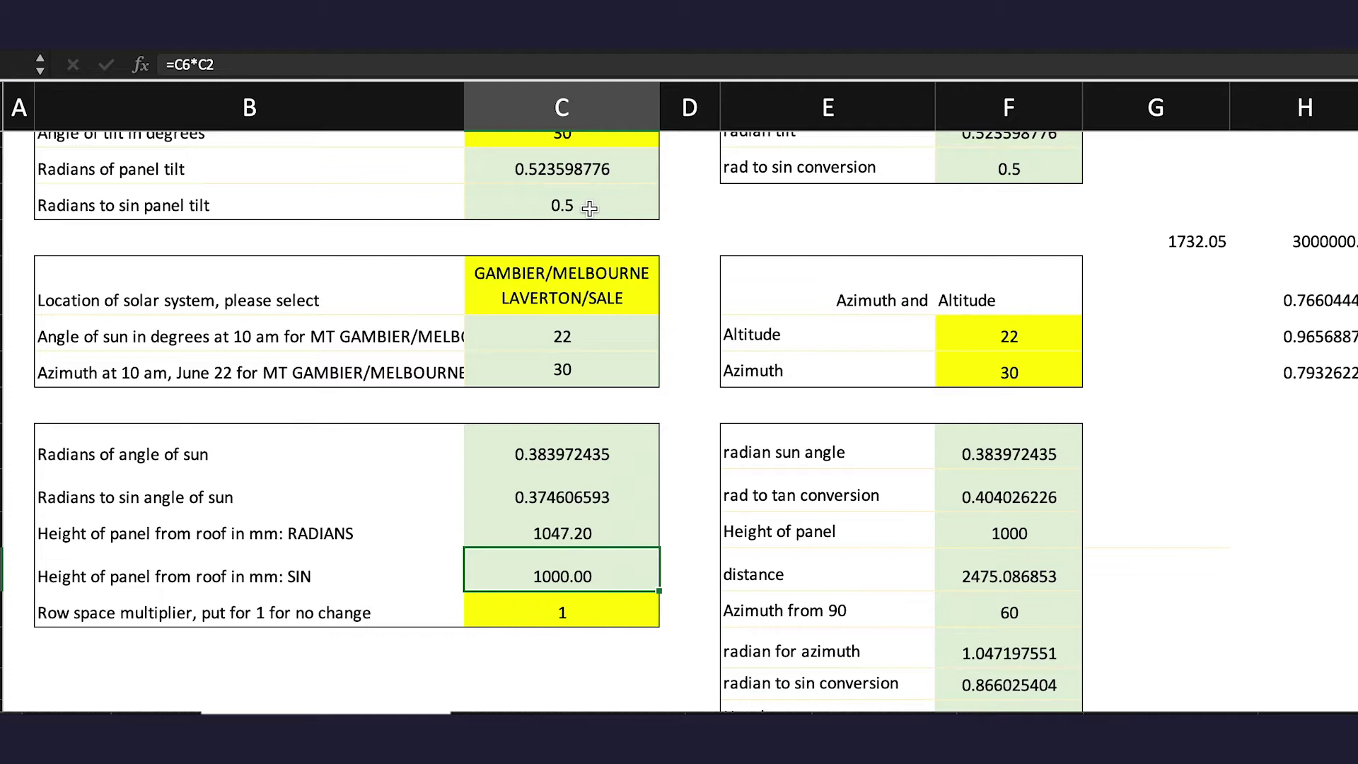
{"action": "scroll", "coordinate": [589, 208], "scroll_direction": "up", "scroll_amount": 5}
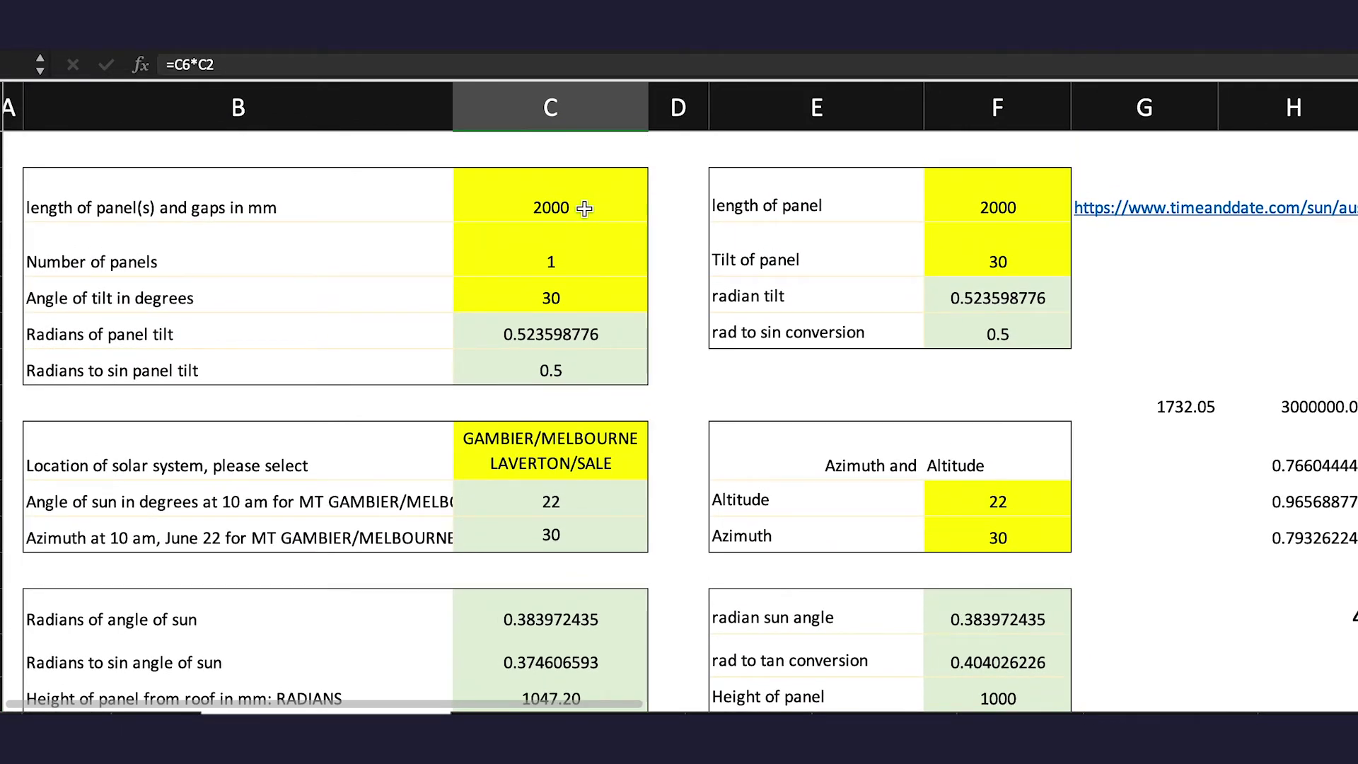
{"action": "scroll", "coordinate": [584, 208], "scroll_direction": "down", "scroll_amount": 1}
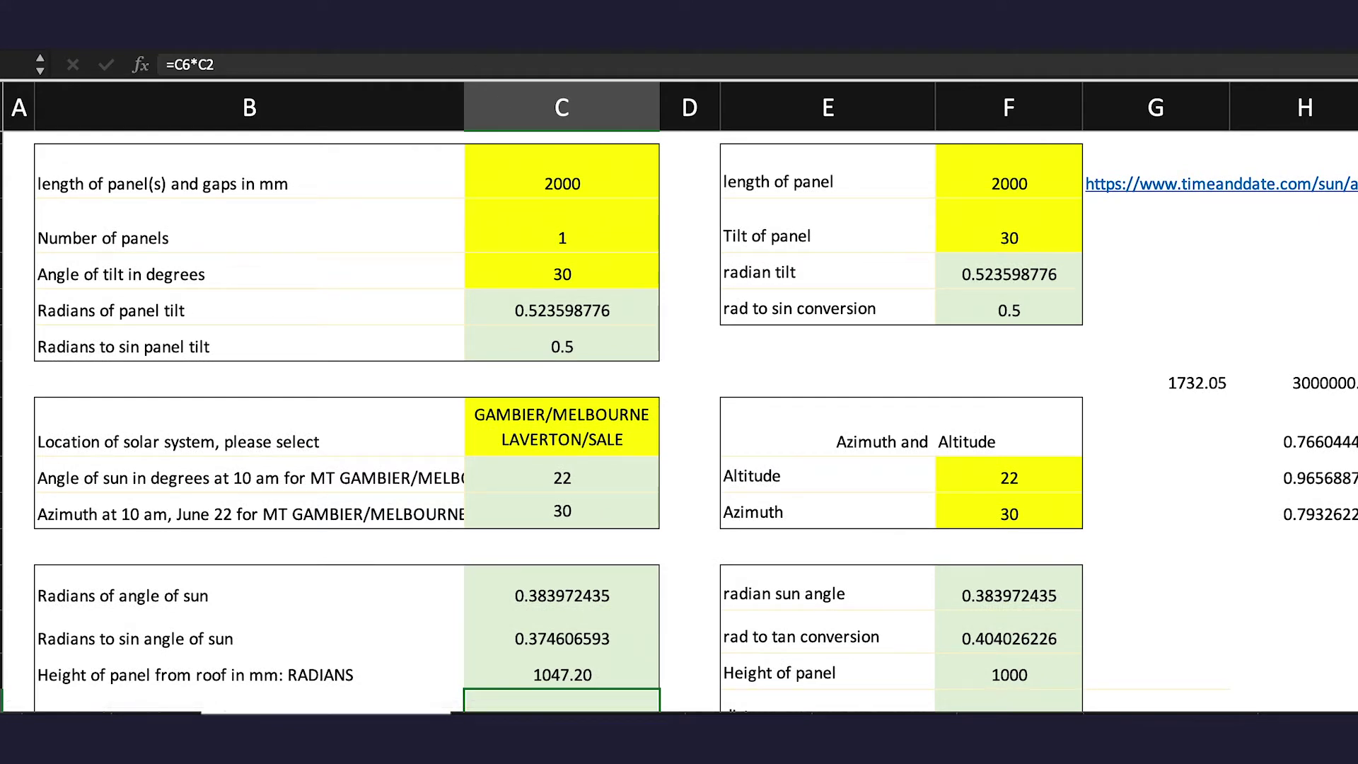
{"action": "key", "text": "alt+m"}
{"action": "key", "text": "p"}
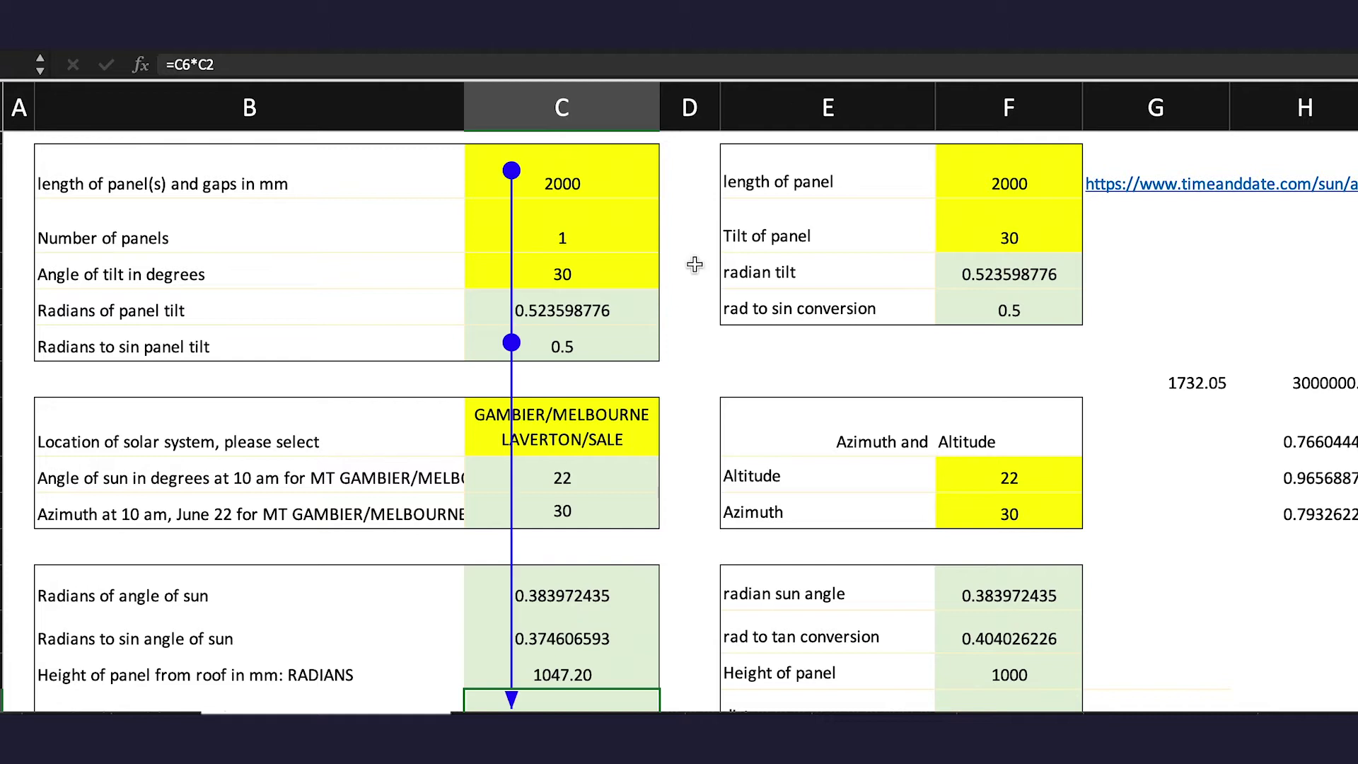
{"action": "scroll", "coordinate": [695, 265], "scroll_direction": "down", "scroll_amount": 2}
{"action": "scroll", "coordinate": [651, 340], "scroll_direction": "down", "scroll_amount": 5}
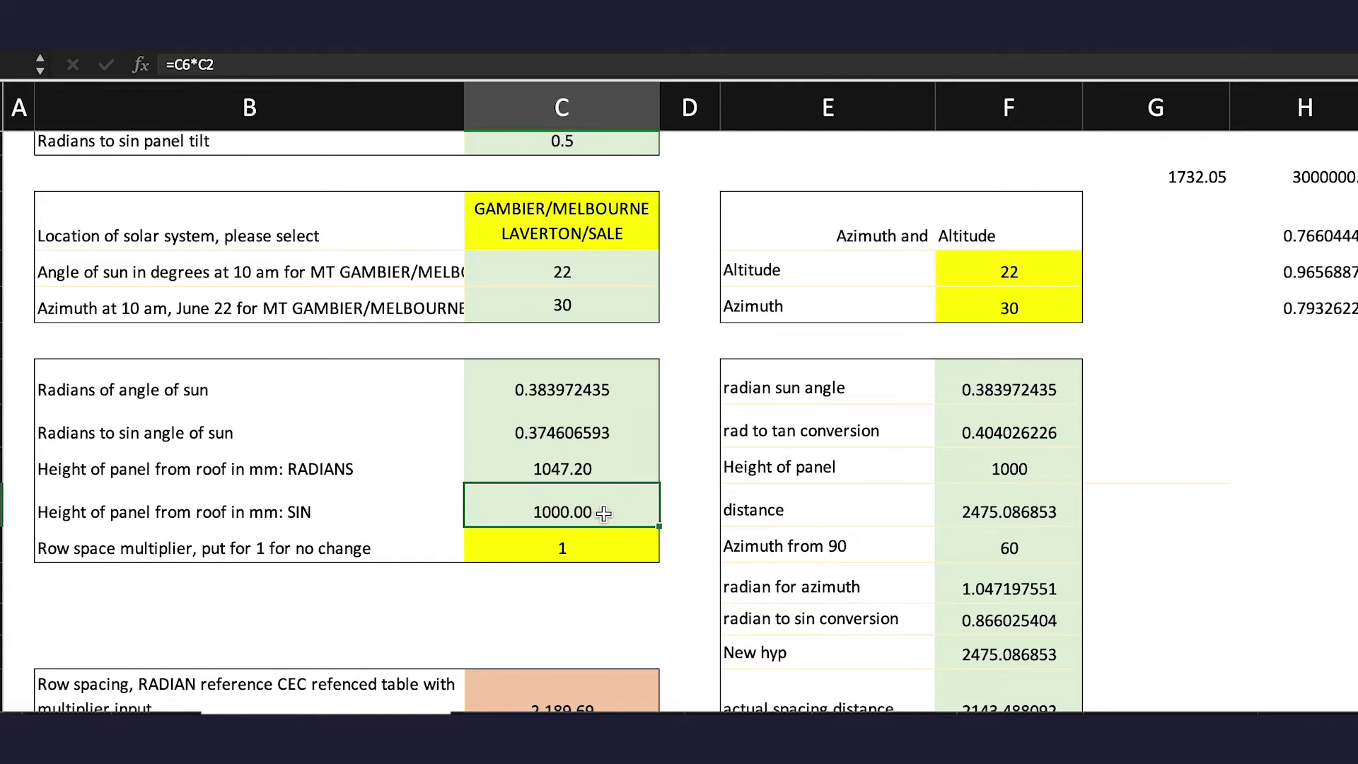
{"action": "scroll", "coordinate": [604, 513], "scroll_direction": "down", "scroll_amount": 5}
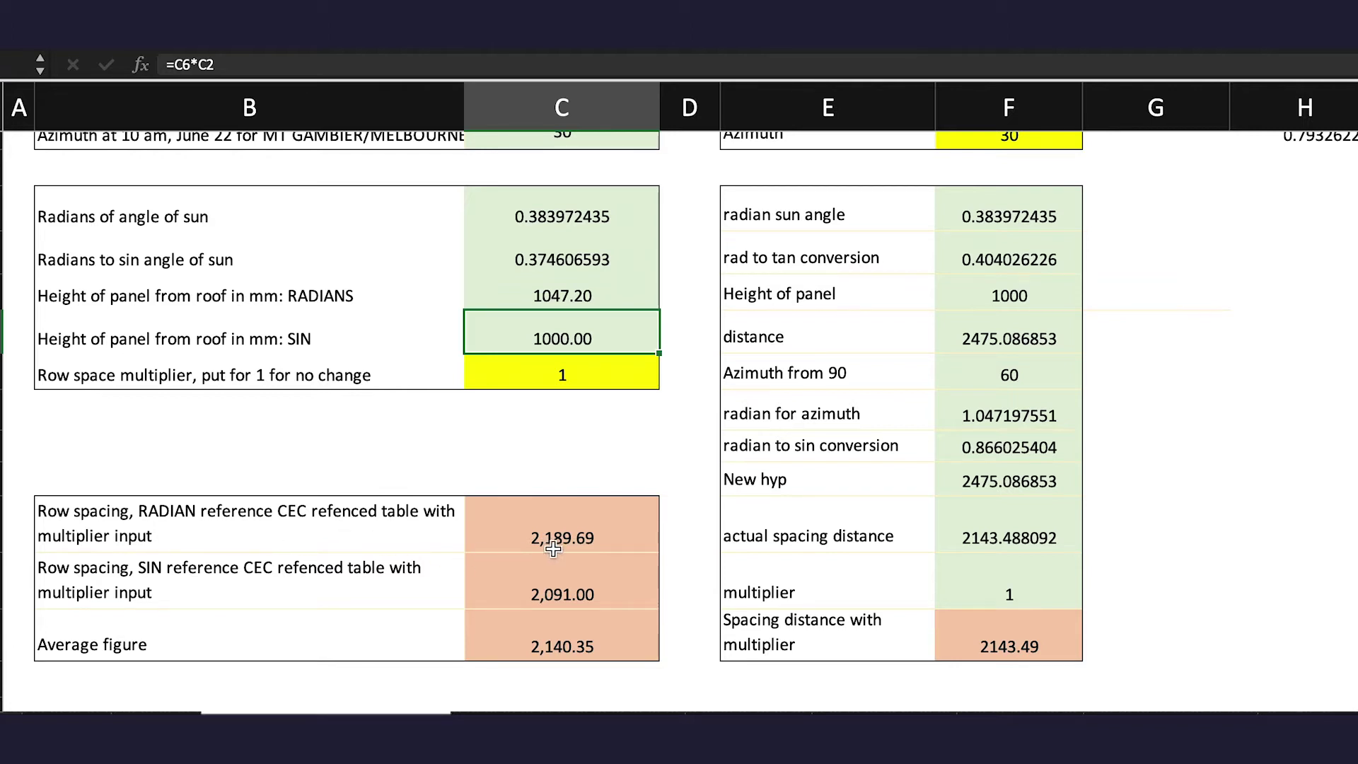
{"action": "left_click", "coordinate": [578, 536]}
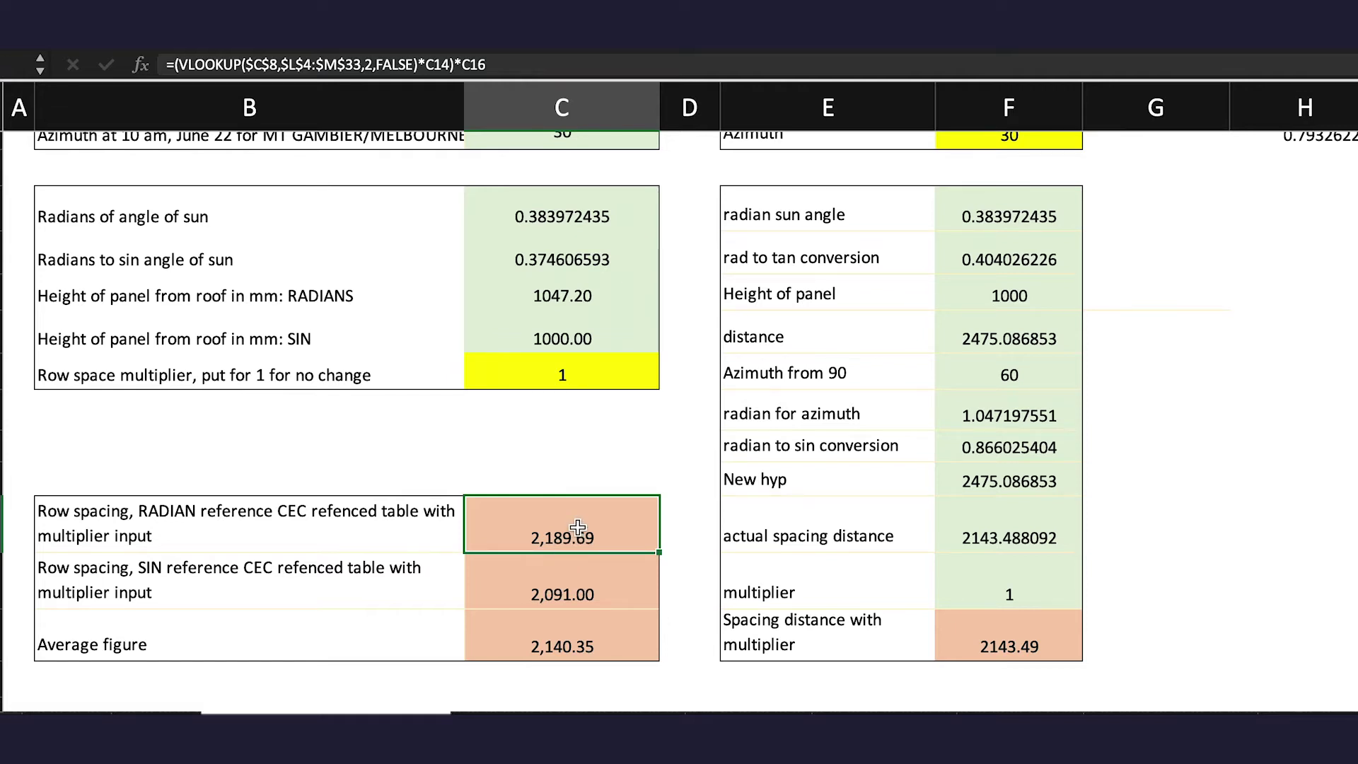
{"action": "left_click", "coordinate": [566, 594]}
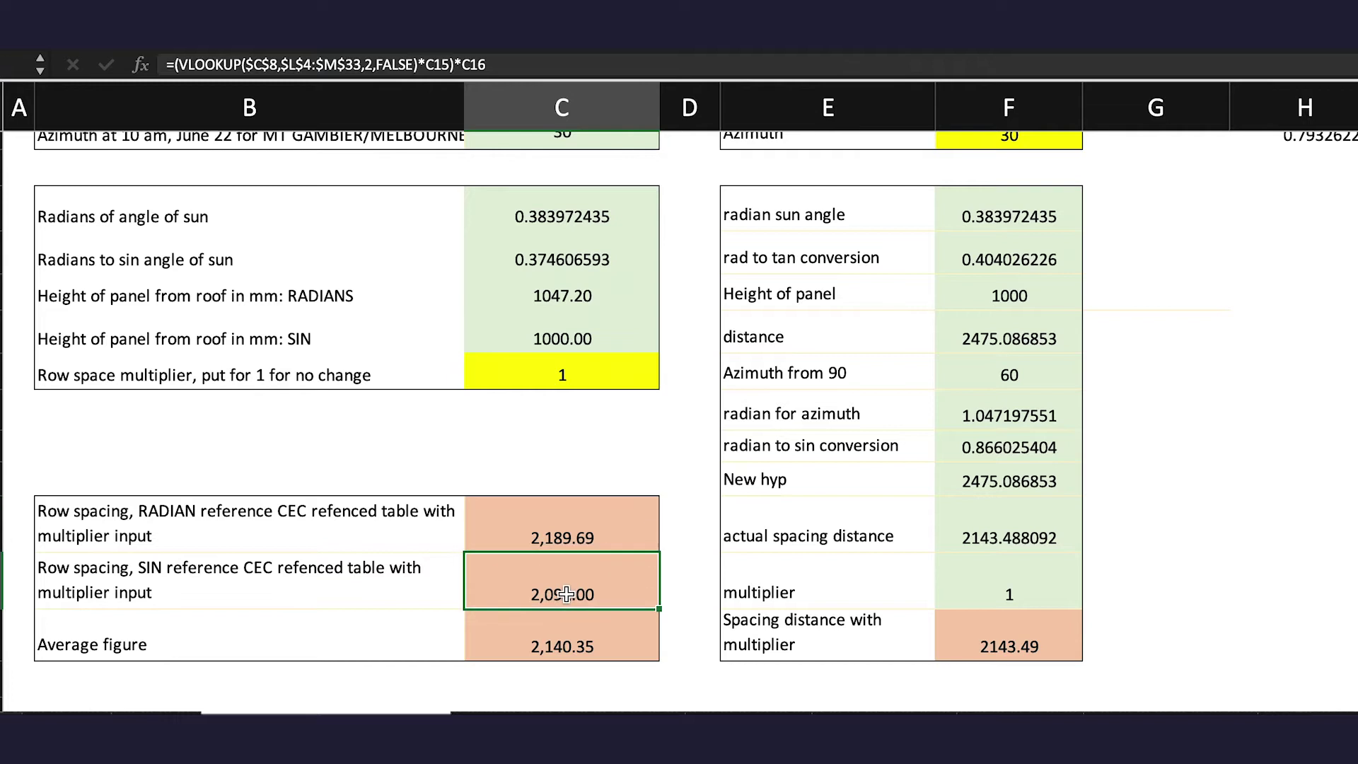
{"action": "left_click", "coordinate": [584, 645]}
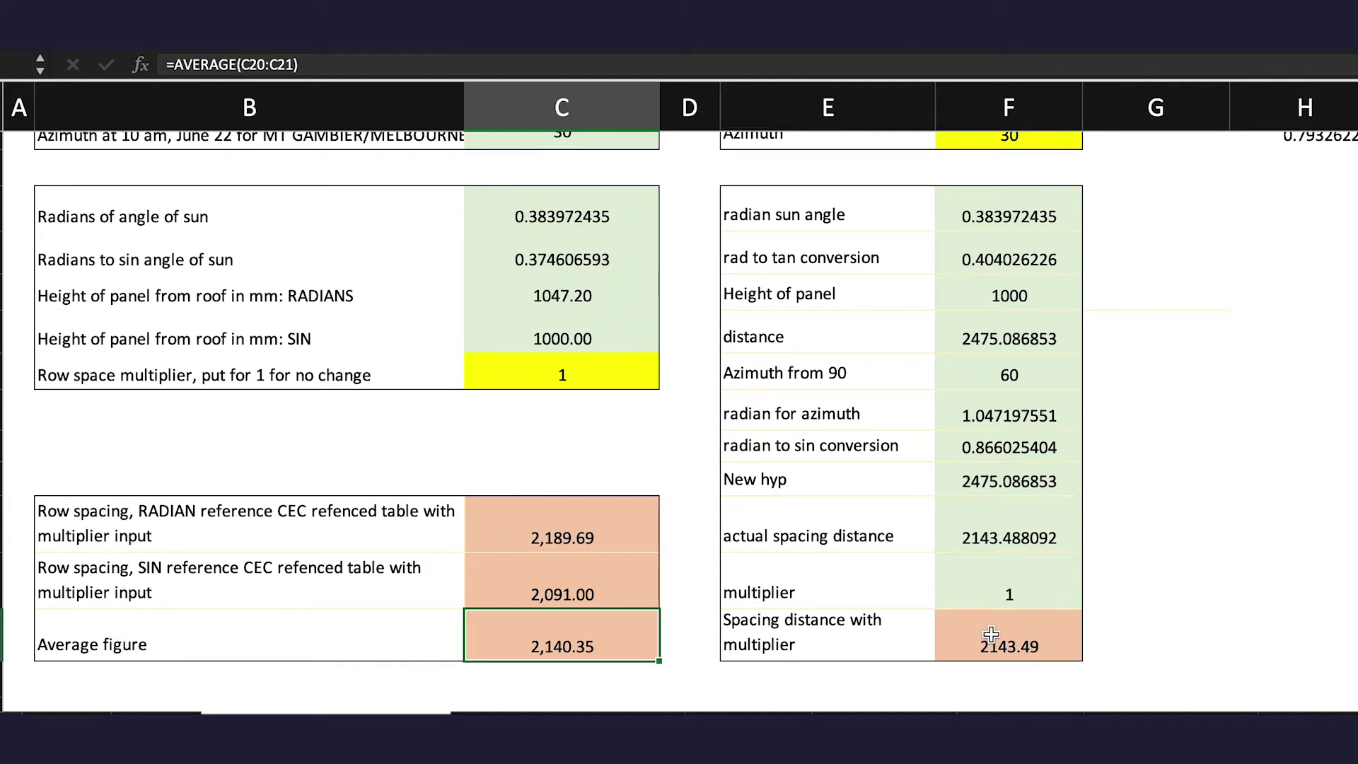
Set the azimuth-side and row space multipliers to 1.1, giving 2,408.66 and 2,300.10 spacings.
{"action": "left_click", "coordinate": [1011, 590]}
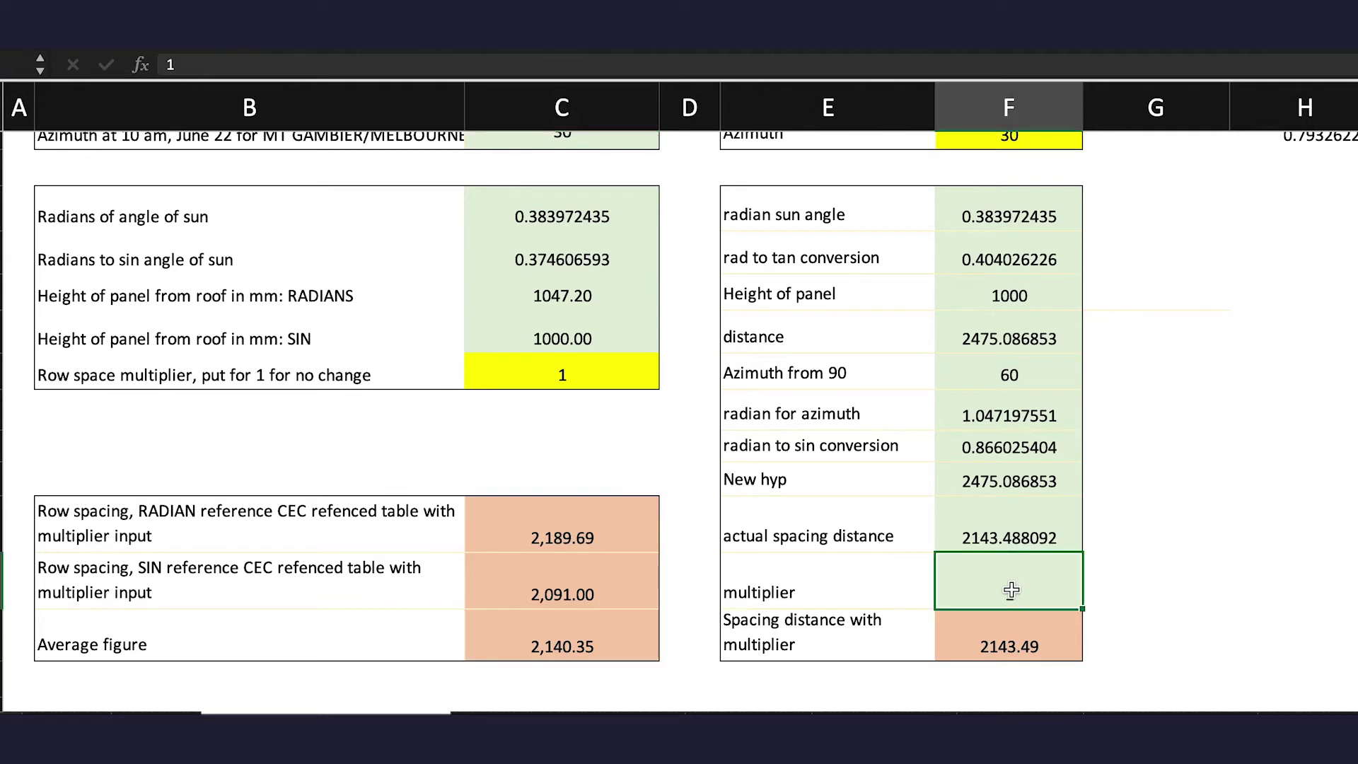
{"action": "type", "text": "1.1"}
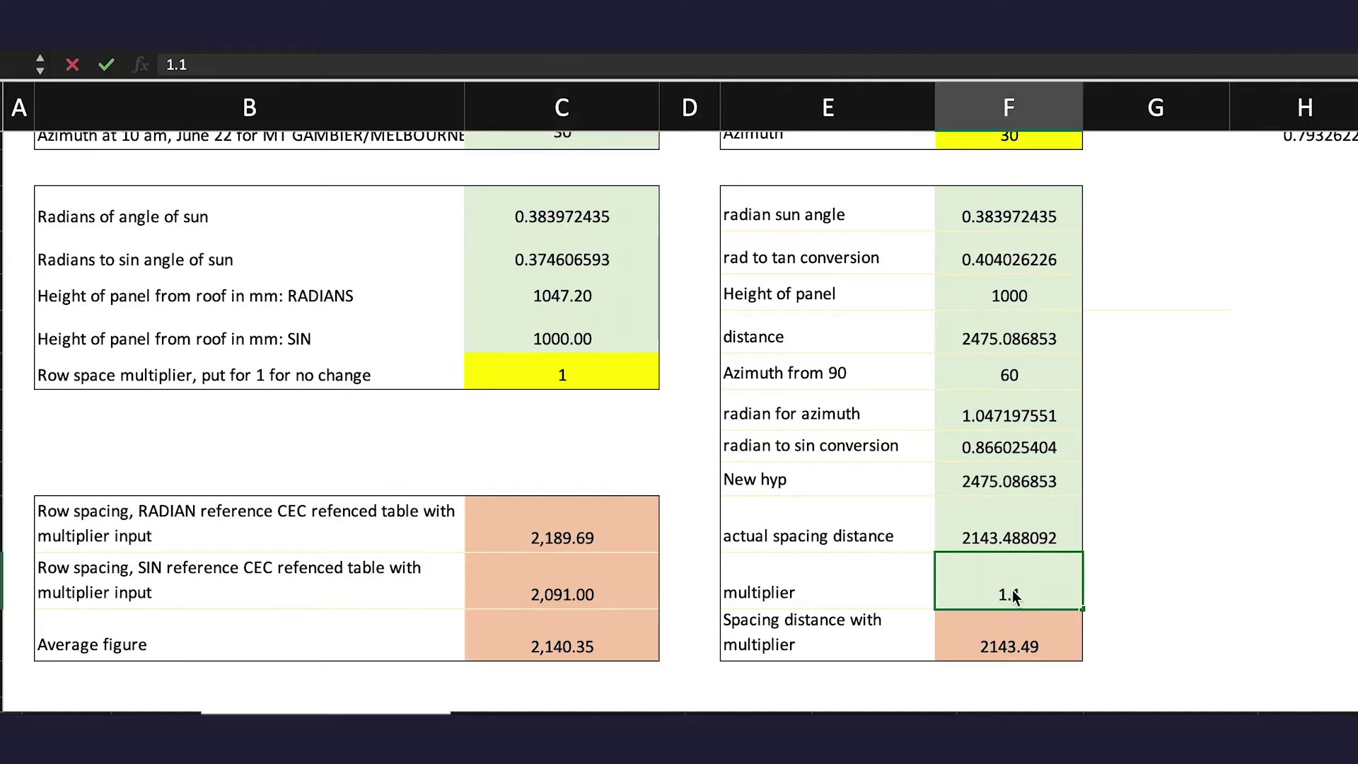
{"action": "key", "text": "Return"}
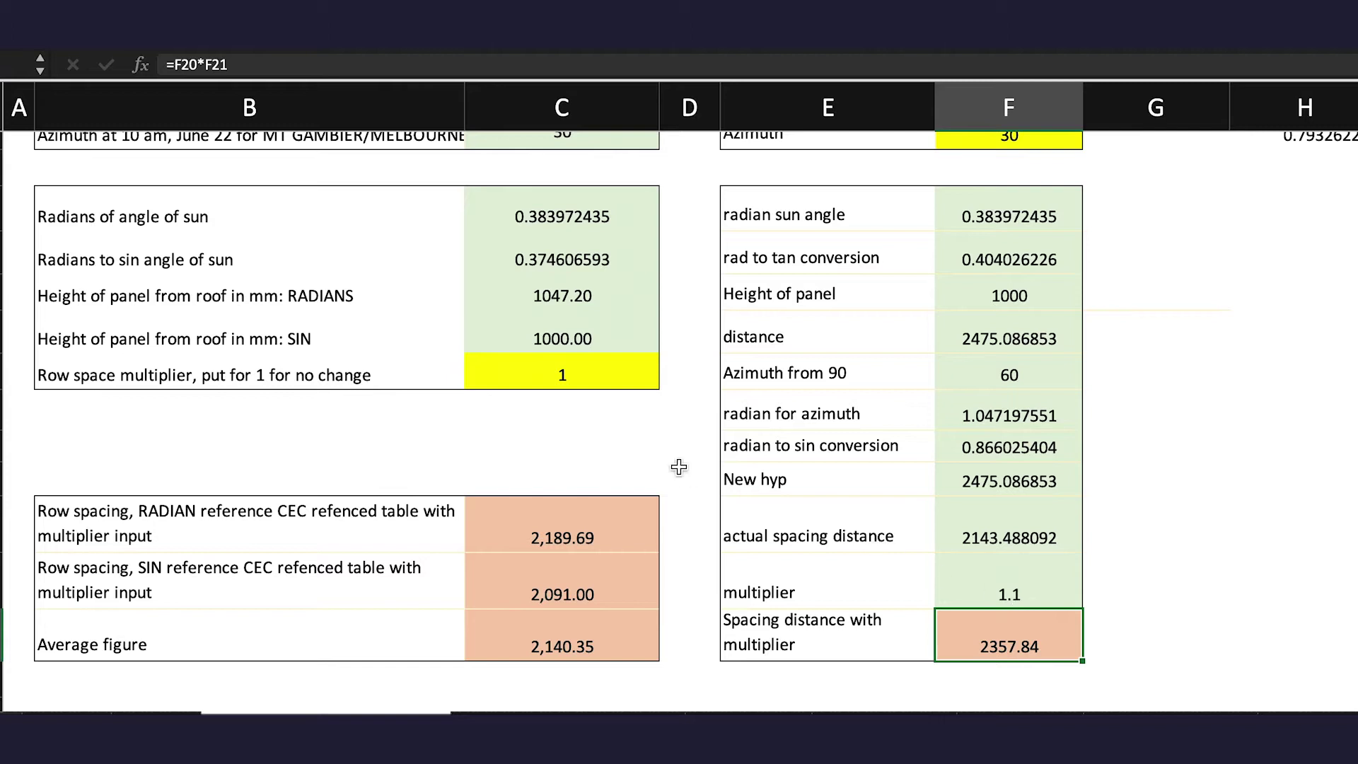
{"action": "left_click", "coordinate": [569, 375]}
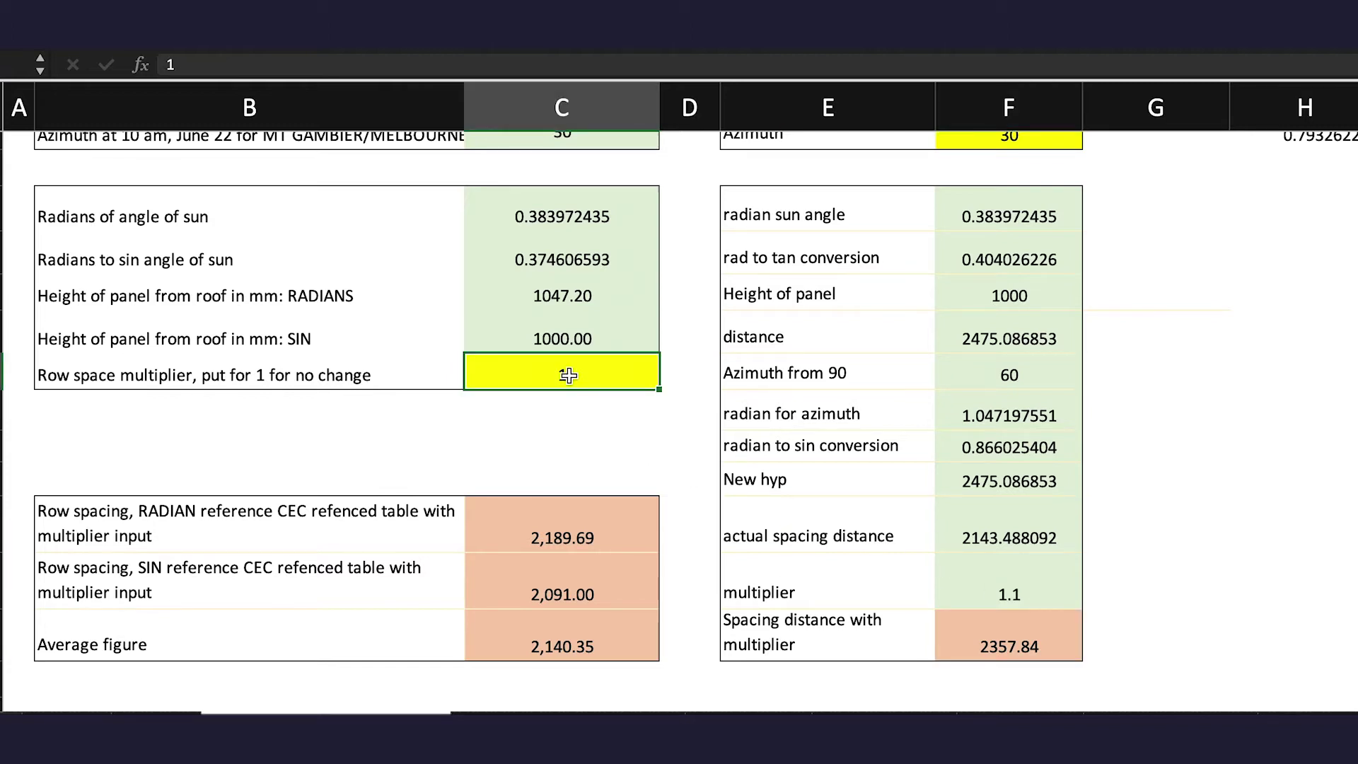
{"action": "type", "text": "1.1"}
{"action": "key", "text": "Return"}
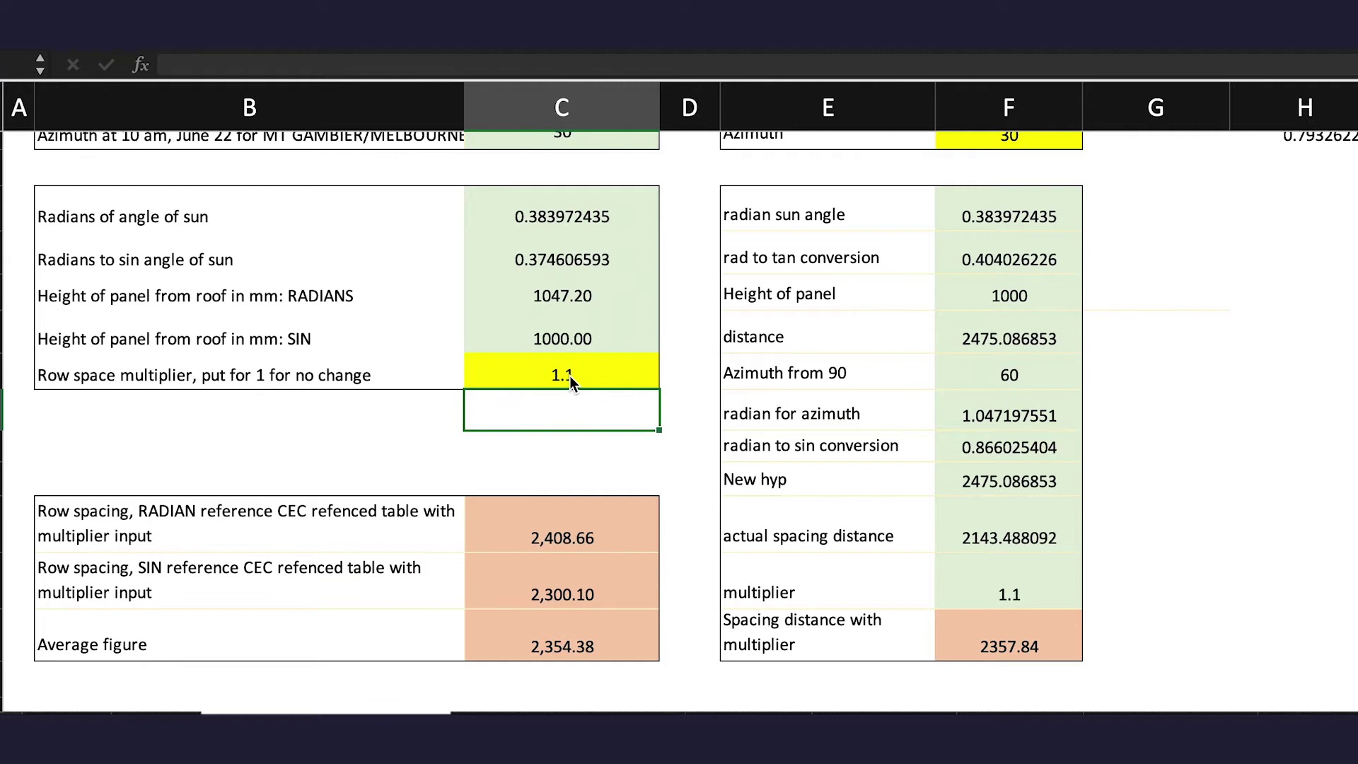
{"action": "left_click", "coordinate": [980, 586]}
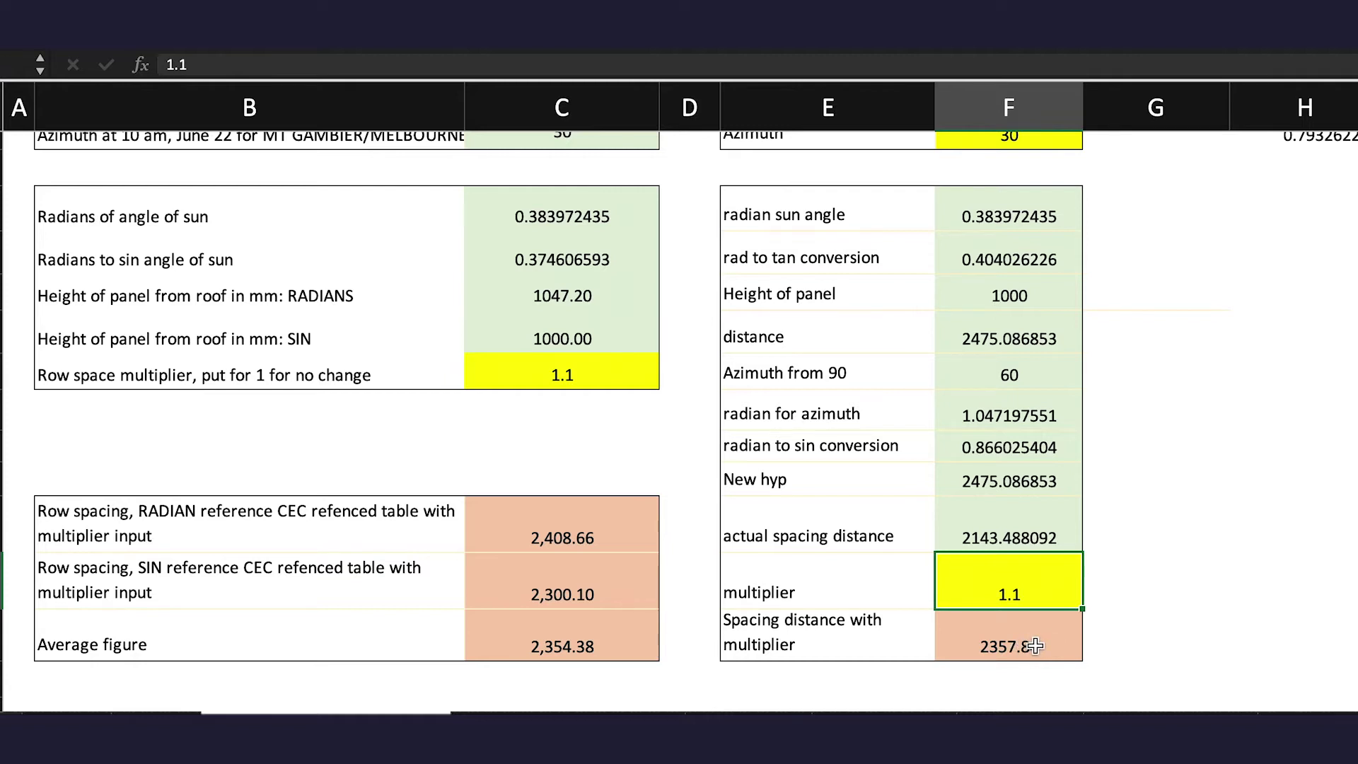
{"action": "scroll", "coordinate": [1035, 645], "scroll_direction": "up", "scroll_amount": 2}
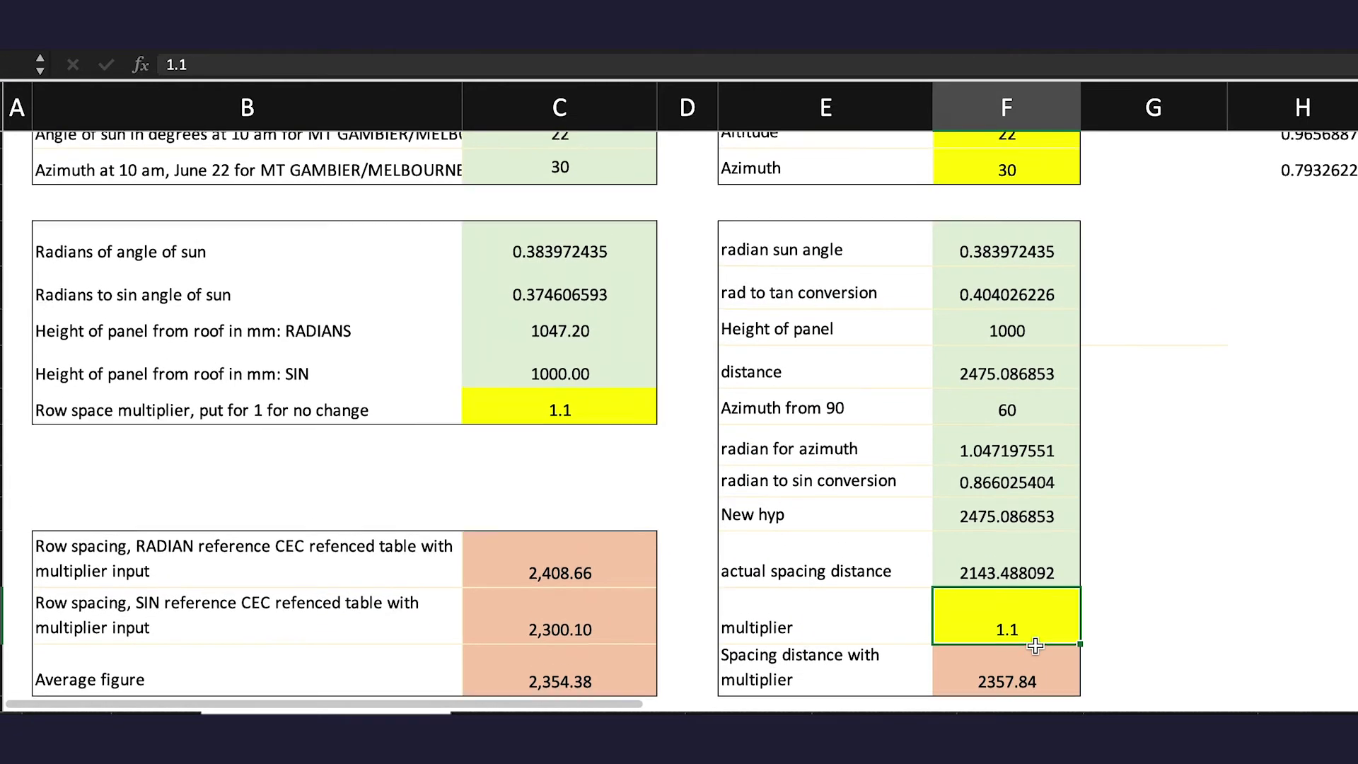
Reset the azimuth-side and row space multipliers to 1, restoring the 2,140.35 average spacing.
{"action": "scroll", "coordinate": [1035, 645], "scroll_direction": "up", "scroll_amount": 5}
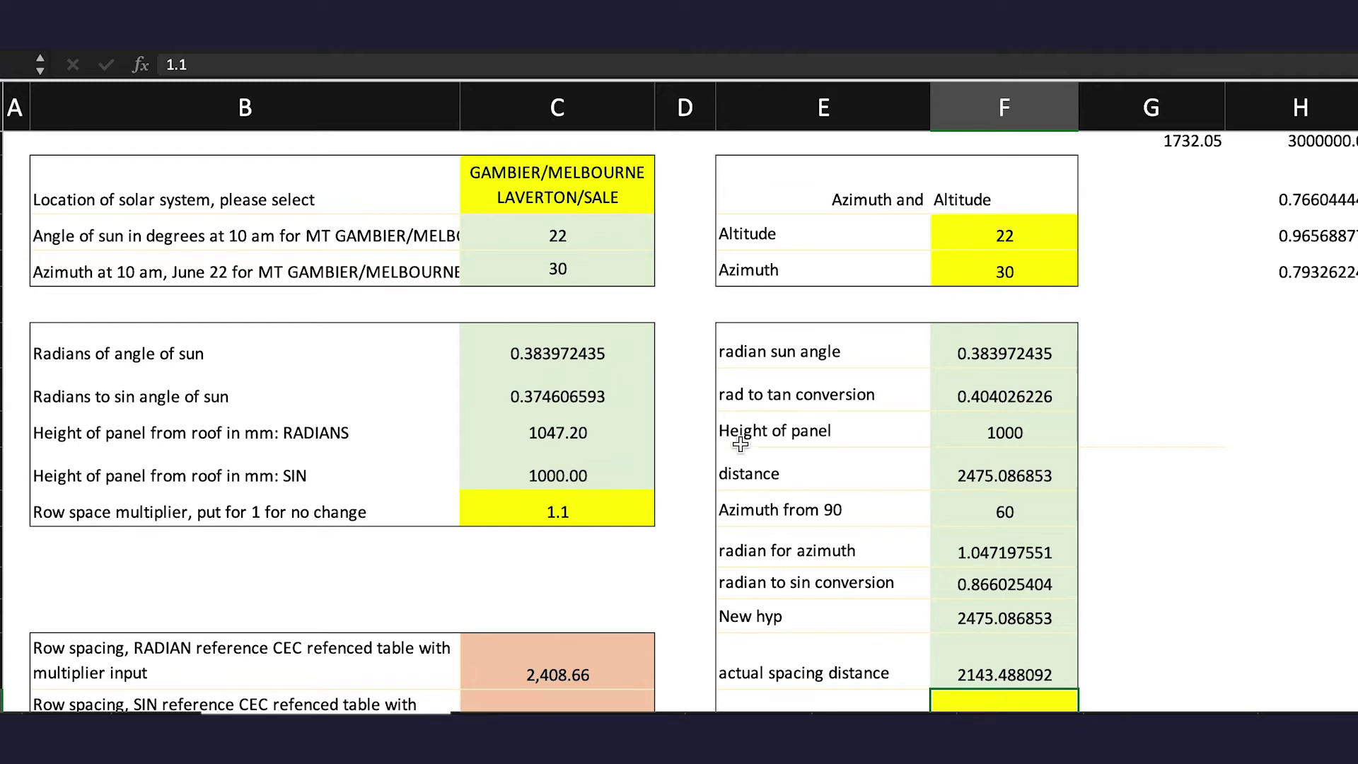
{"action": "left_click", "coordinate": [1093, 399]}
{"action": "scroll", "coordinate": [1061, 467], "scroll_direction": "down", "scroll_amount": 3}
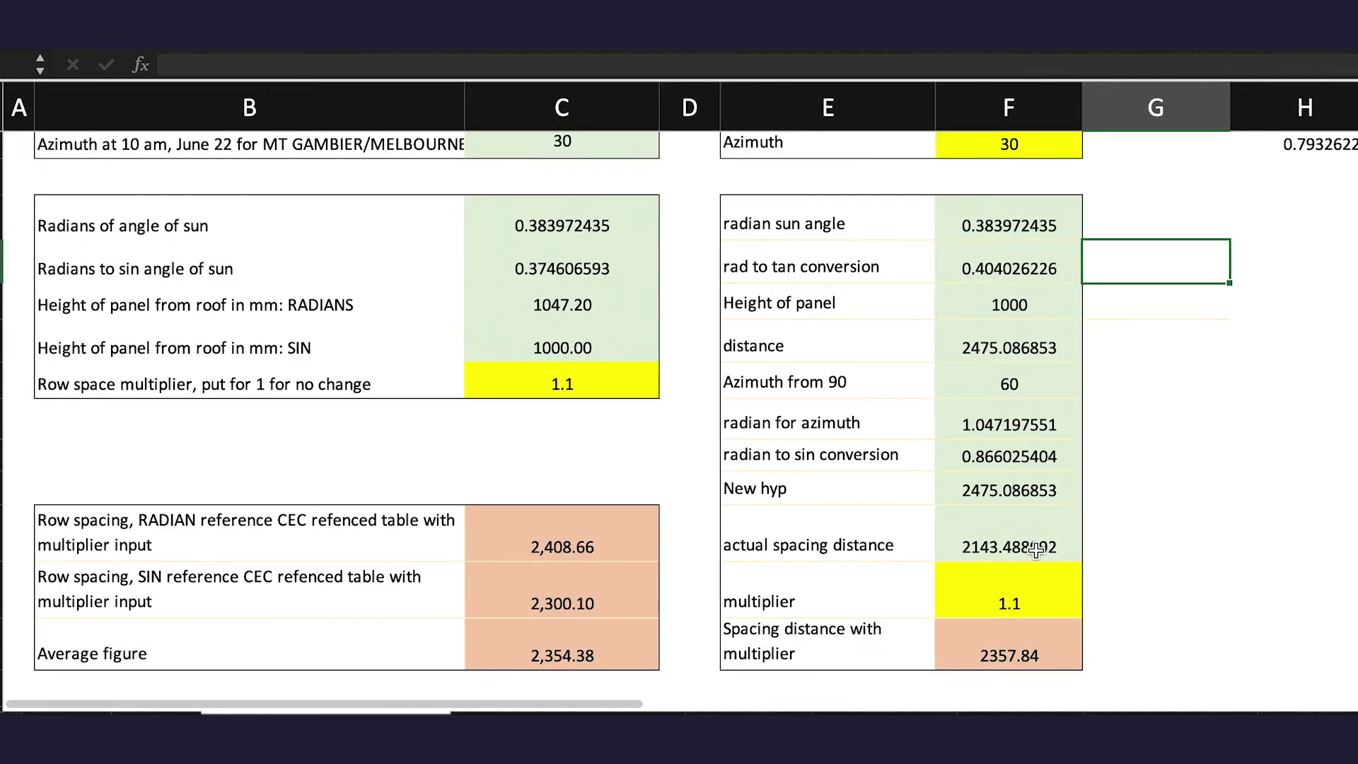
{"action": "scroll", "coordinate": [1037, 548], "scroll_direction": "down", "scroll_amount": 1}
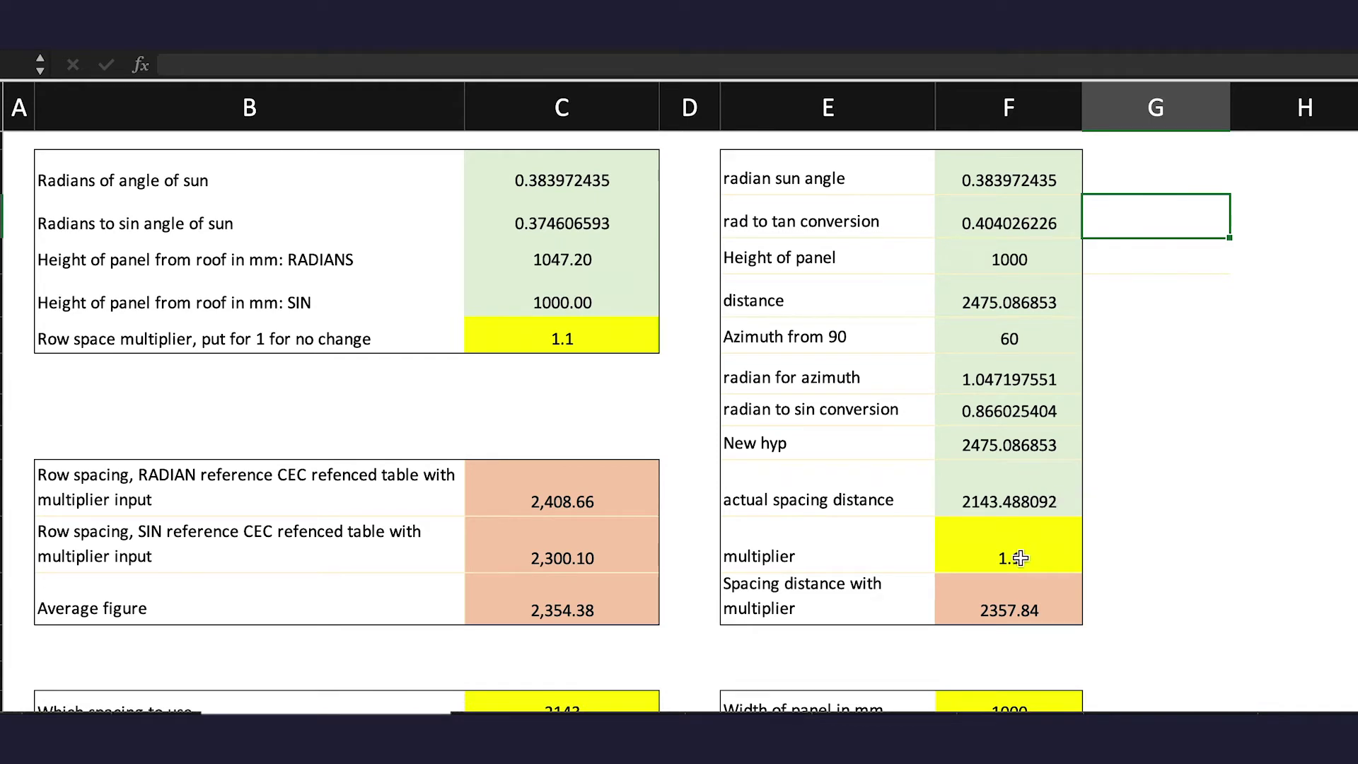
{"action": "left_click", "coordinate": [1029, 561]}
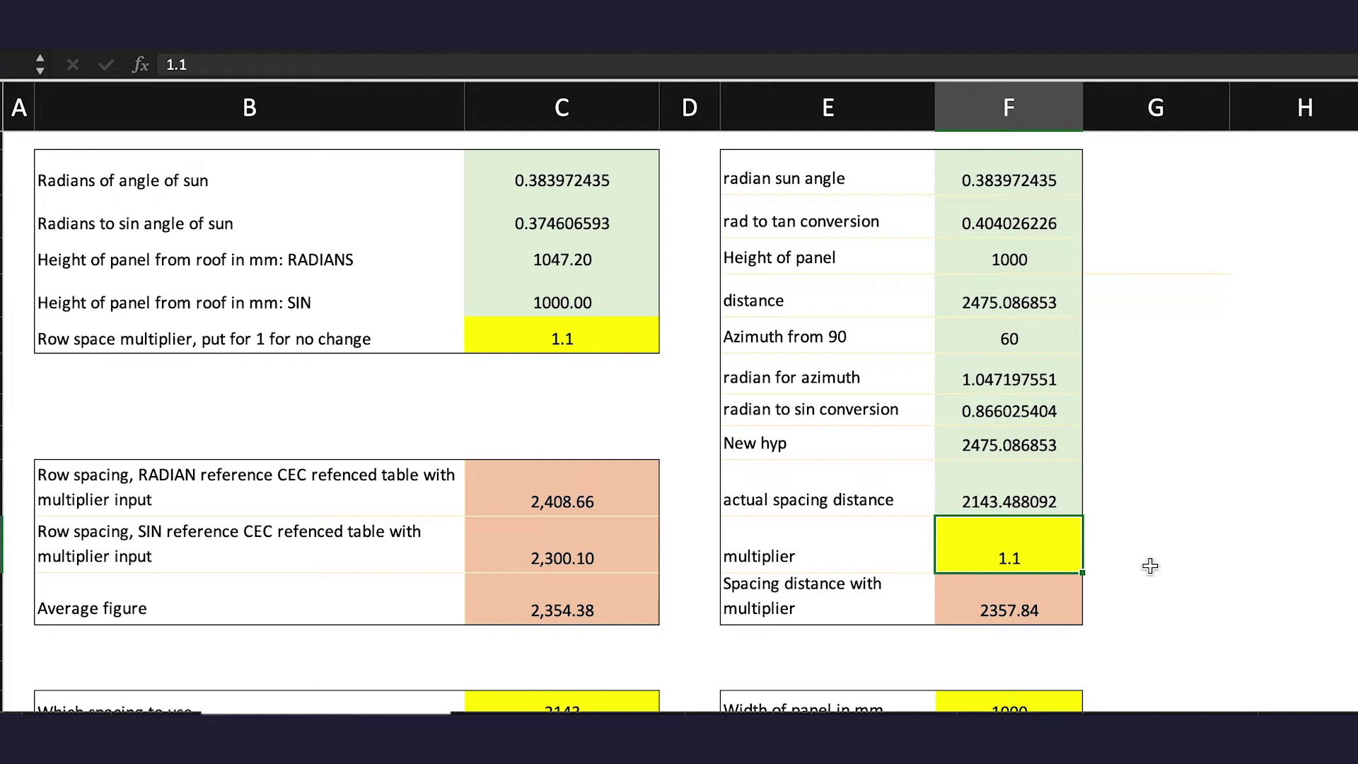
{"action": "type", "text": "1"}
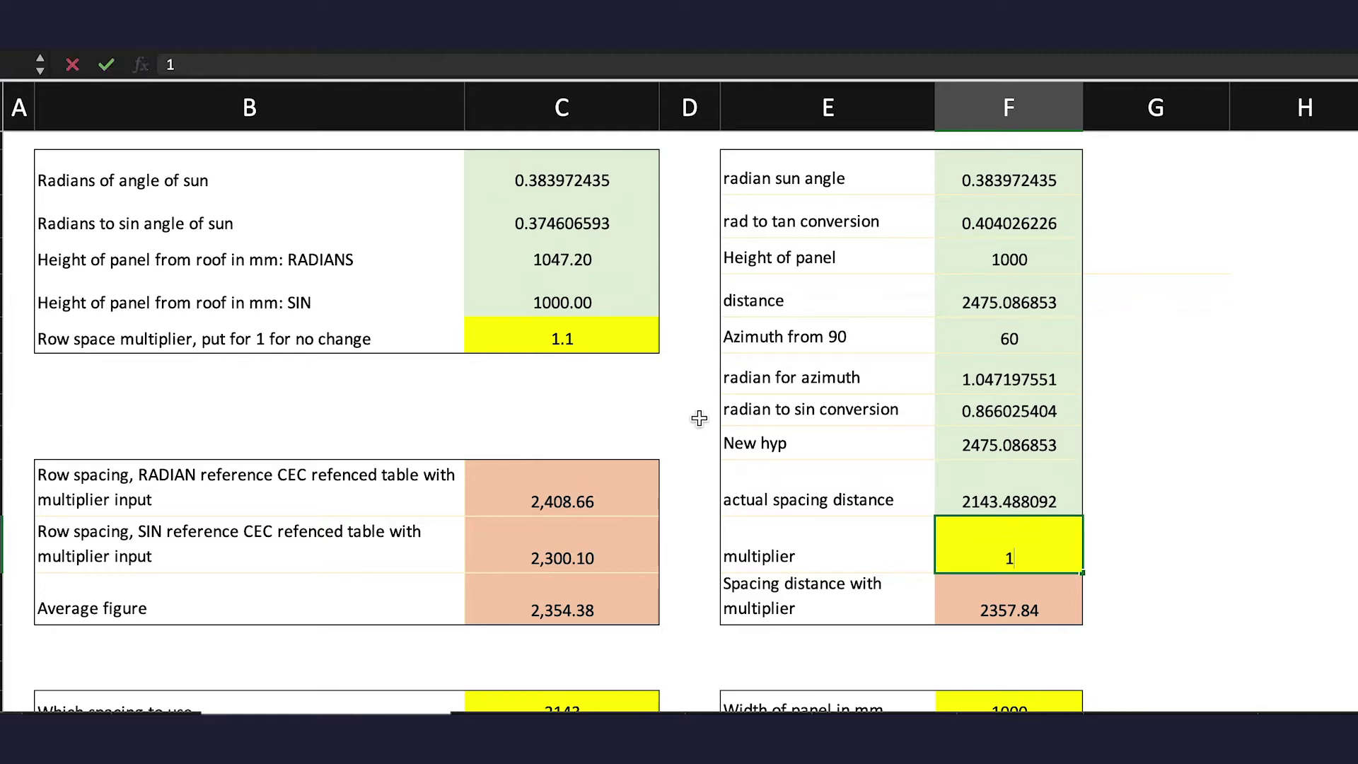
{"action": "left_click", "coordinate": [597, 336]}
{"action": "type", "text": "1"}
{"action": "left_click", "coordinate": [1160, 536]}
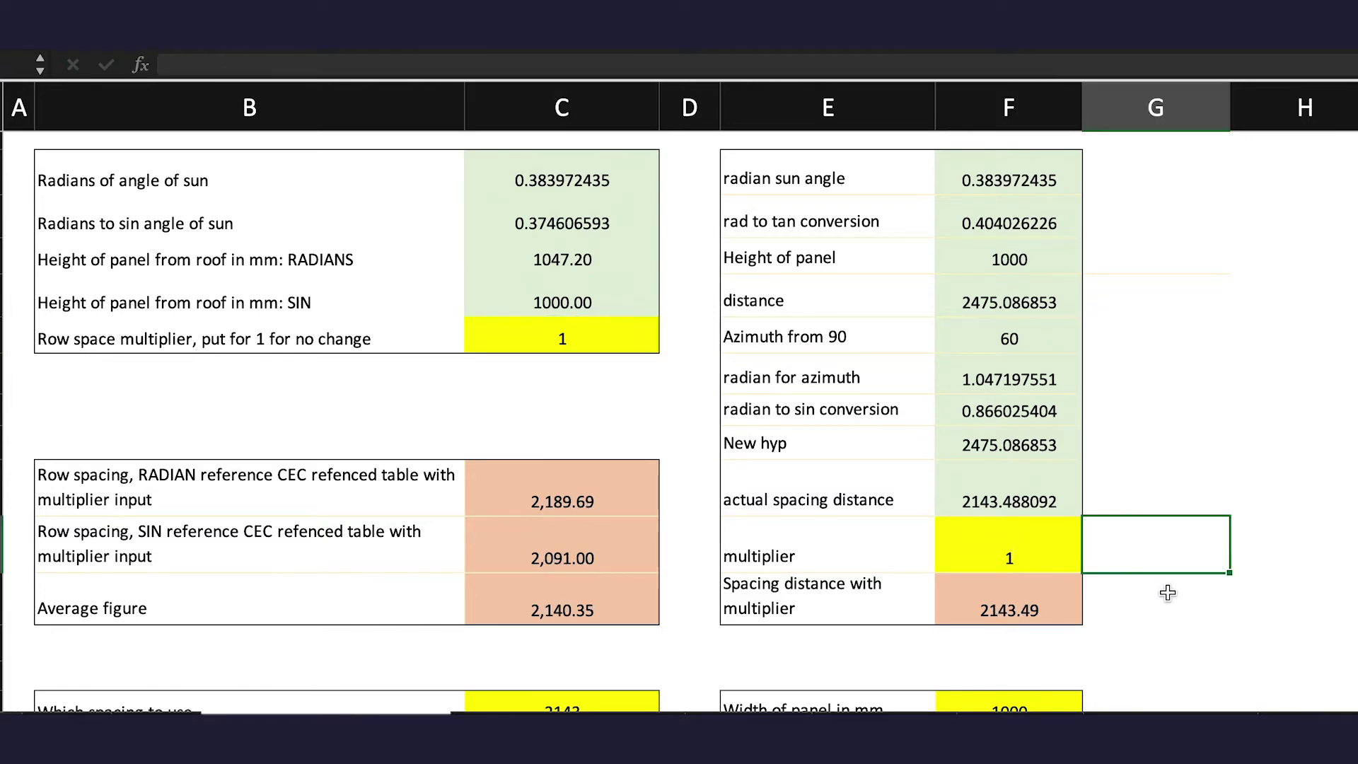
{"action": "scroll", "coordinate": [1168, 593], "scroll_direction": "down", "scroll_amount": 3}
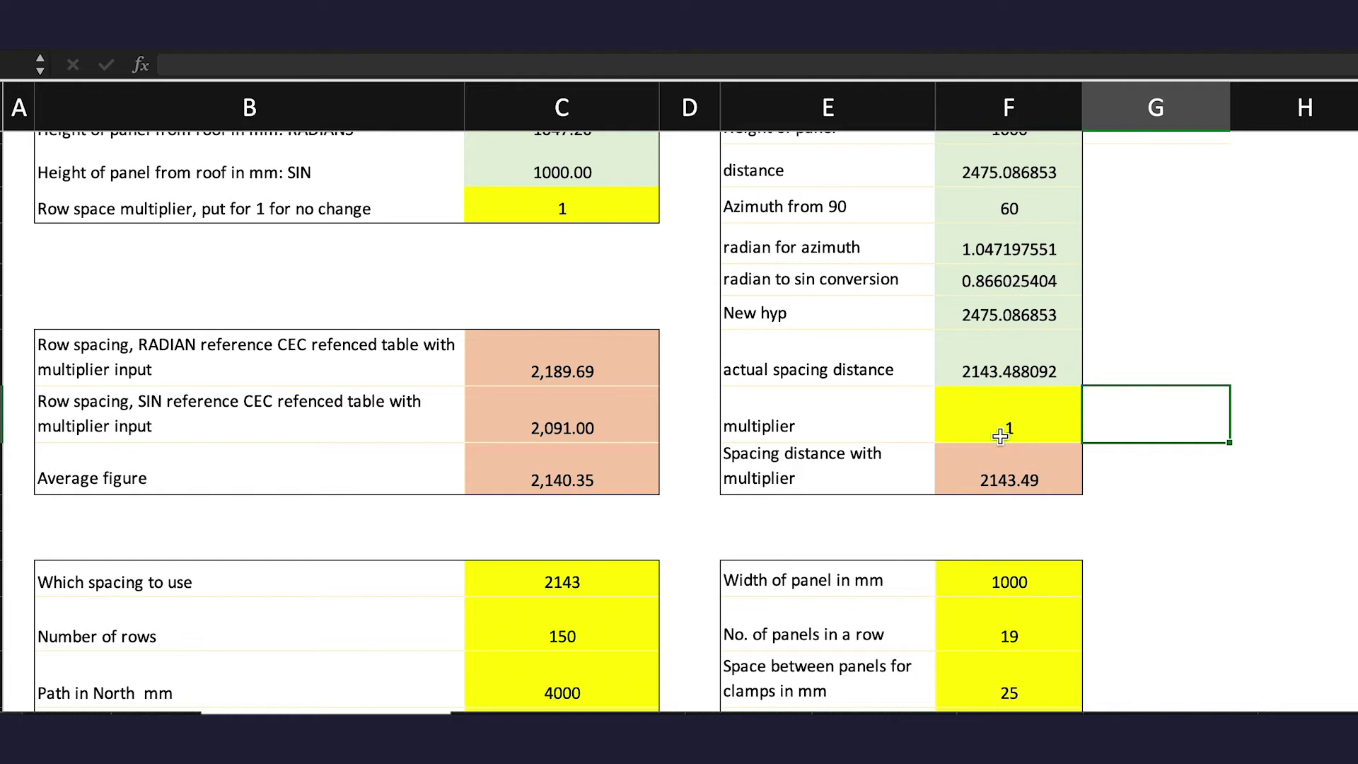
{"action": "scroll", "coordinate": [1014, 479], "scroll_direction": "down", "scroll_amount": 2}
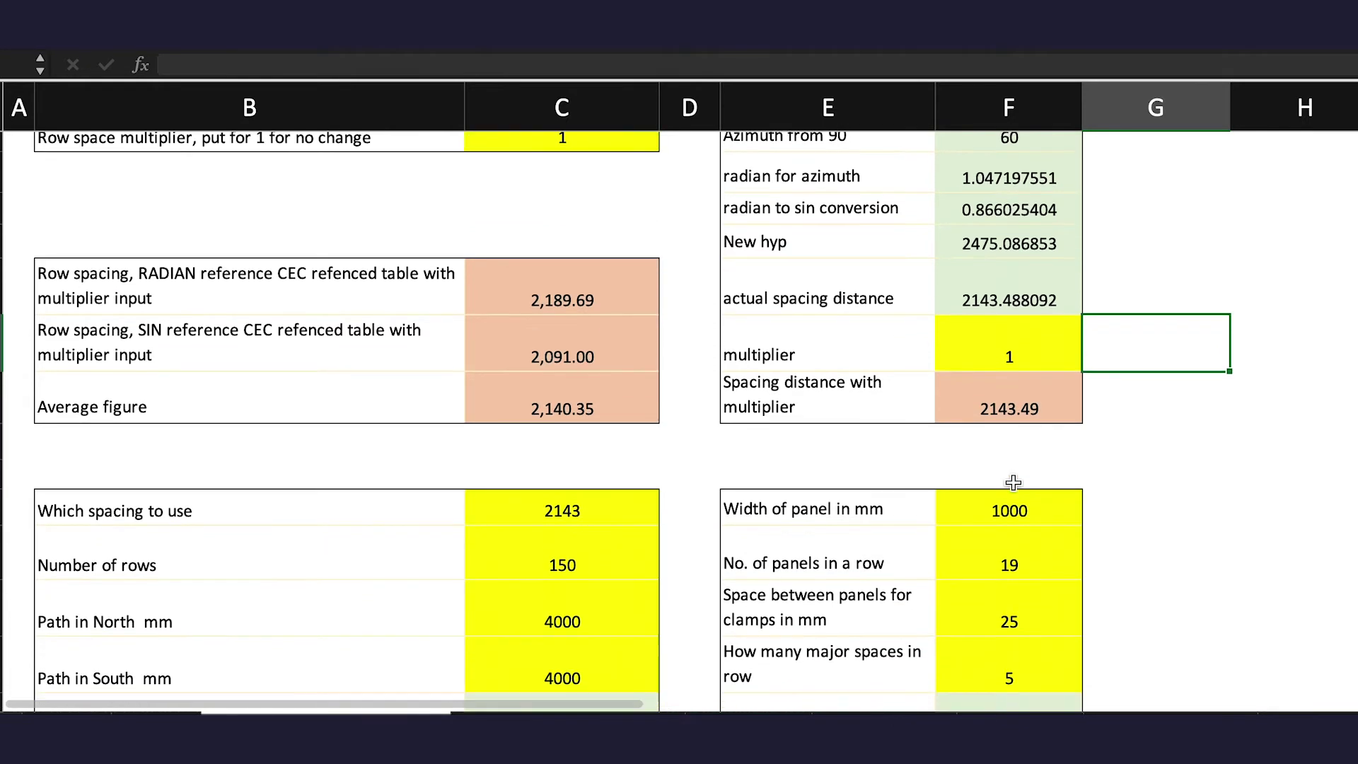
{"action": "left_click", "coordinate": [615, 513]}
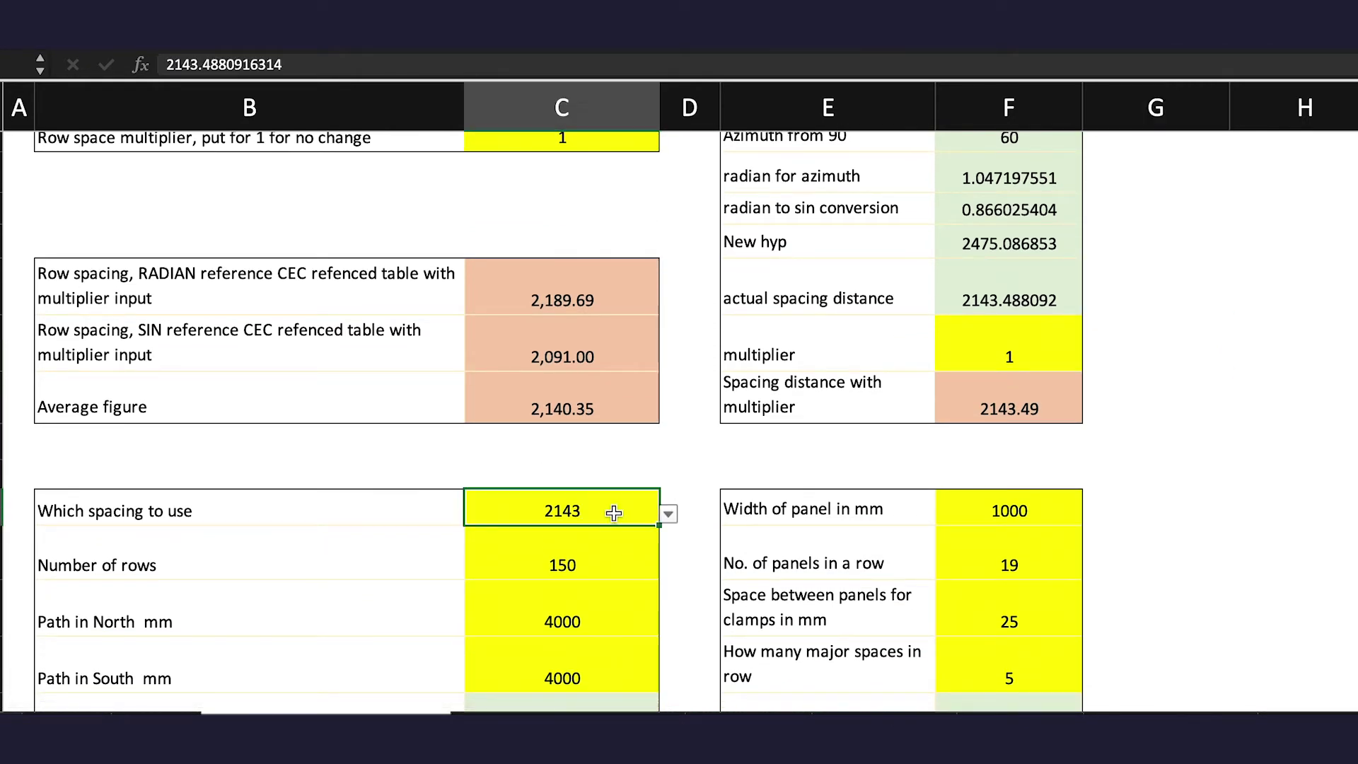
{"action": "left_click", "coordinate": [668, 514]}
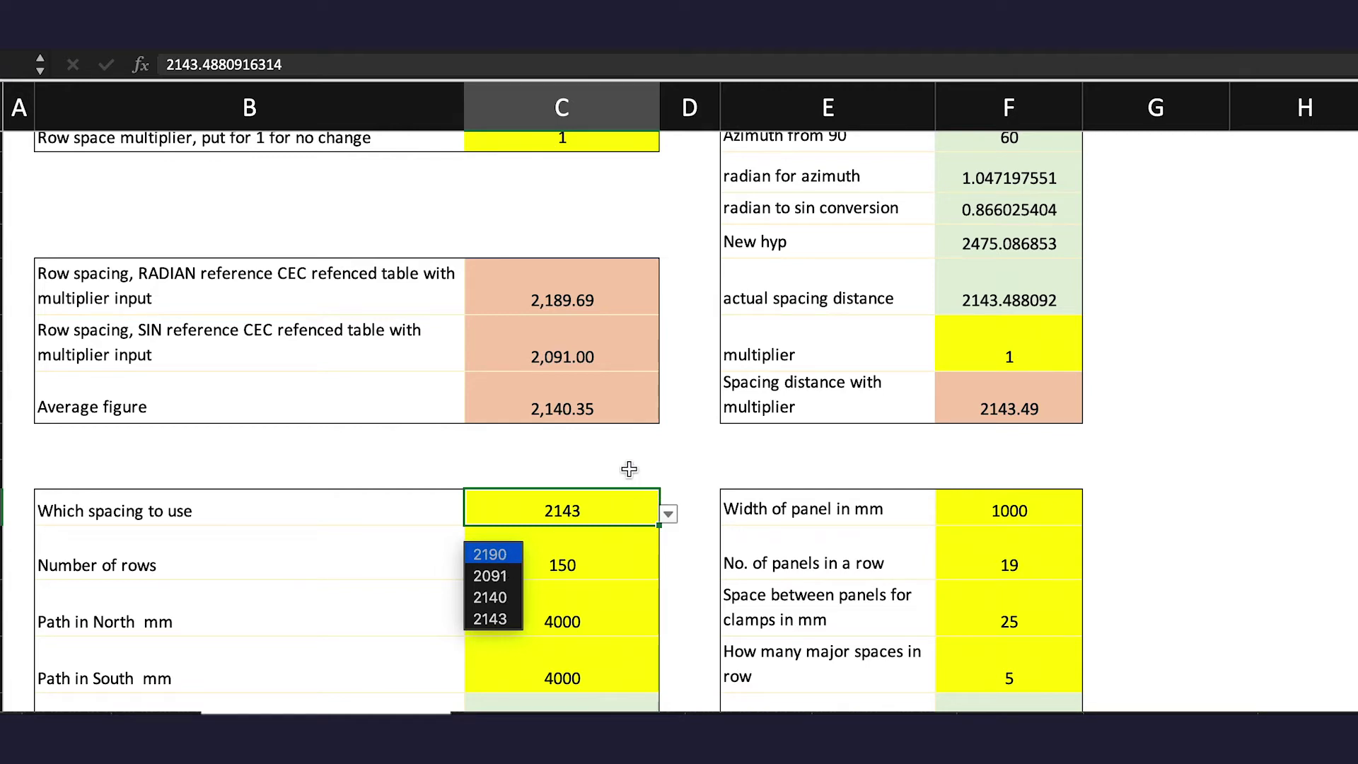
{"action": "key", "text": "Escape"}
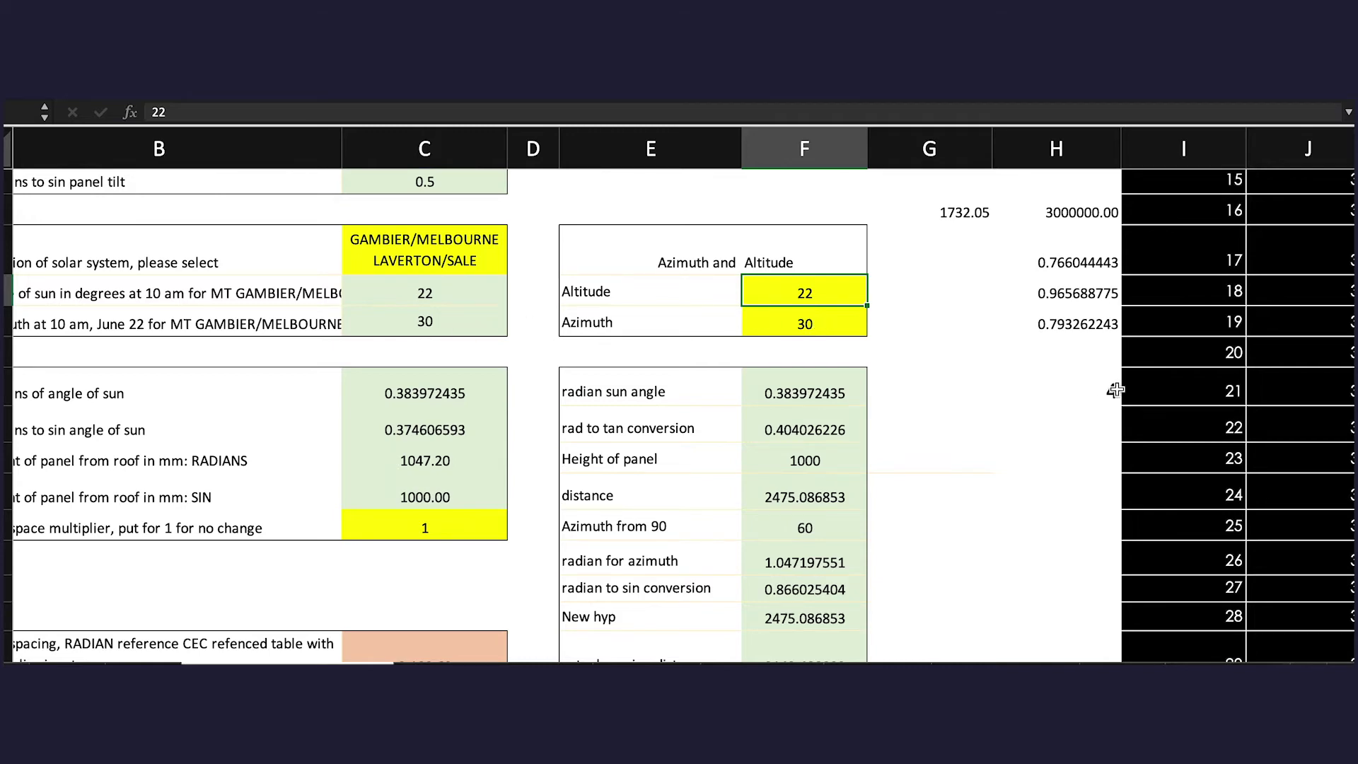
{"action": "scroll", "coordinate": [1117, 388], "scroll_direction": "up", "scroll_amount": 3}
{"action": "scroll", "coordinate": [1117, 389], "scroll_direction": "right", "scroll_amount": 3}
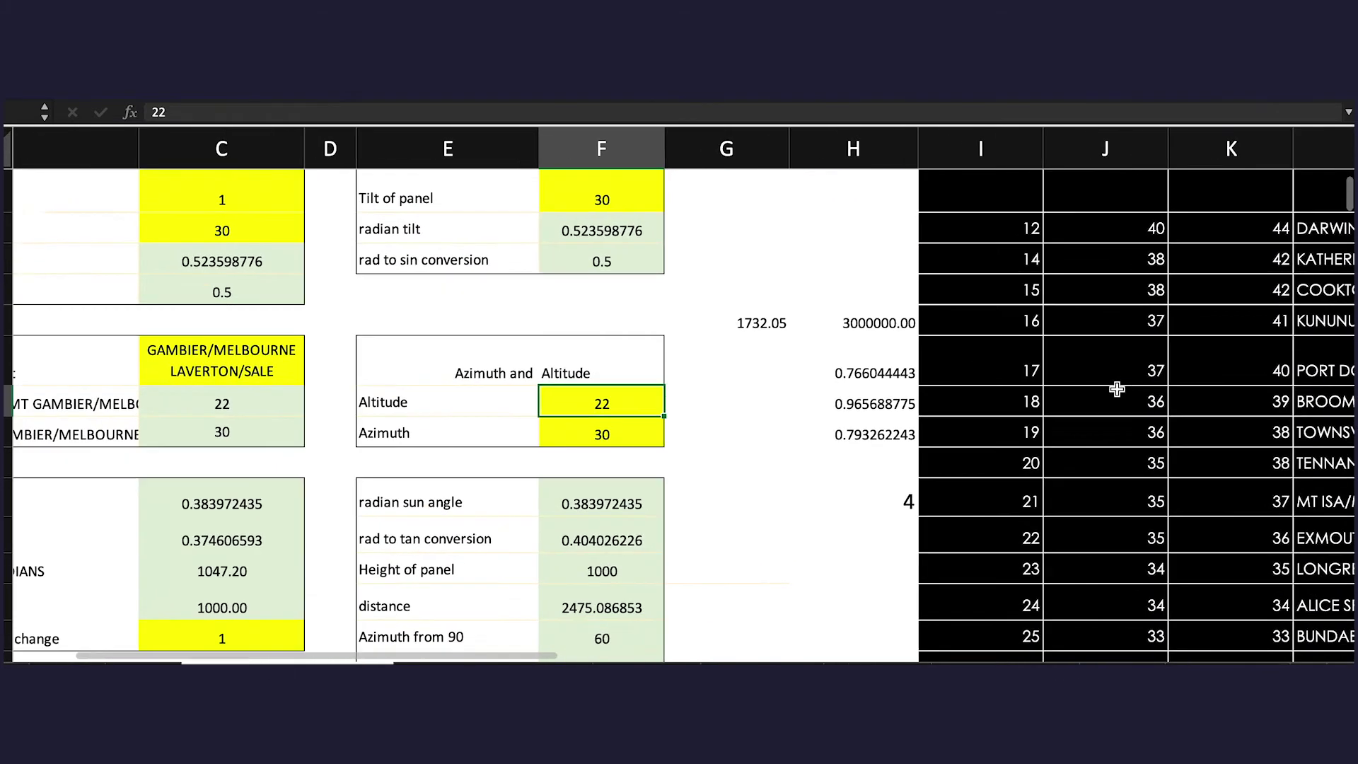
{"action": "scroll", "coordinate": [1117, 389], "scroll_direction": "down", "scroll_amount": 3}
{"action": "scroll", "coordinate": [1117, 388], "scroll_direction": "left", "scroll_amount": 3}
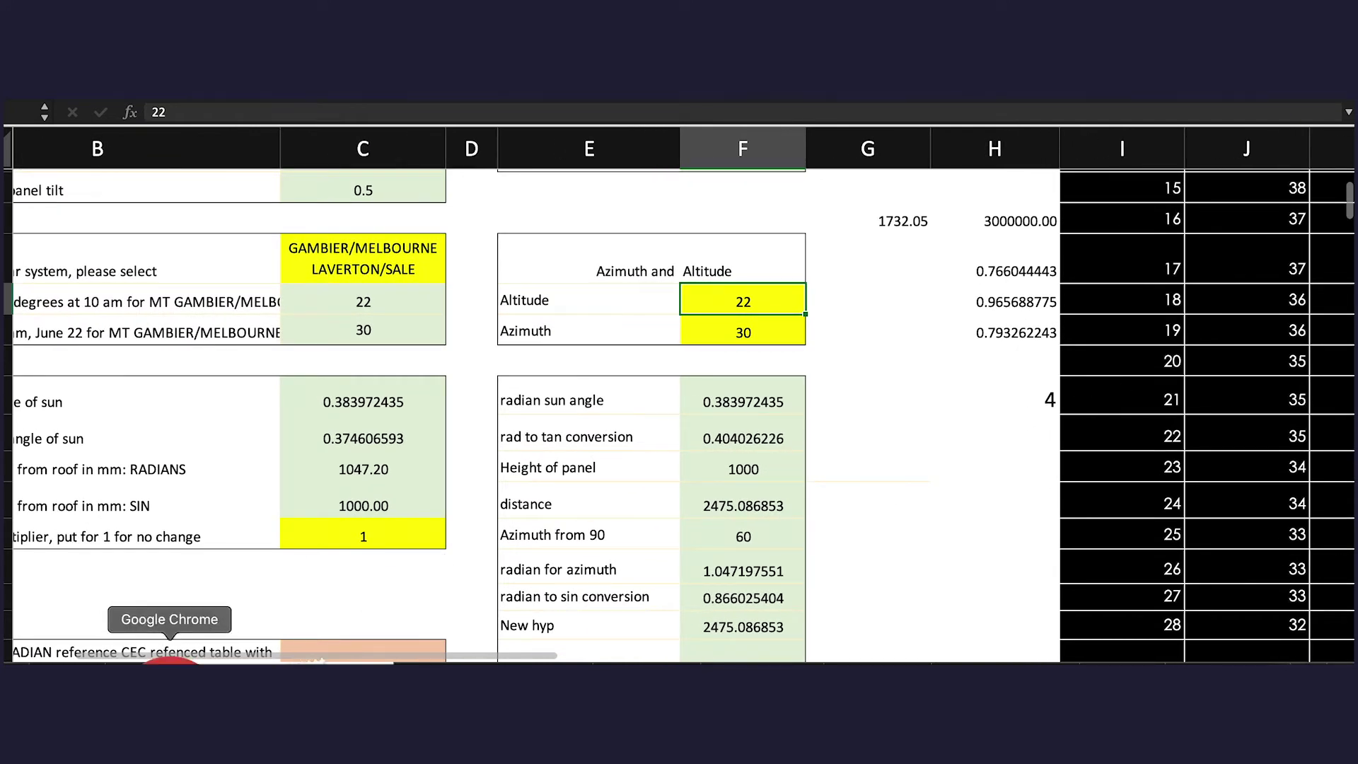
In the browser, search 'Melb' and load the Melbourne, Victoria sunrise and sunset page.
{"action": "left_click", "coordinate": [188, 656]}
{"action": "scroll", "coordinate": [605, 286], "scroll_direction": "up", "scroll_amount": 3}
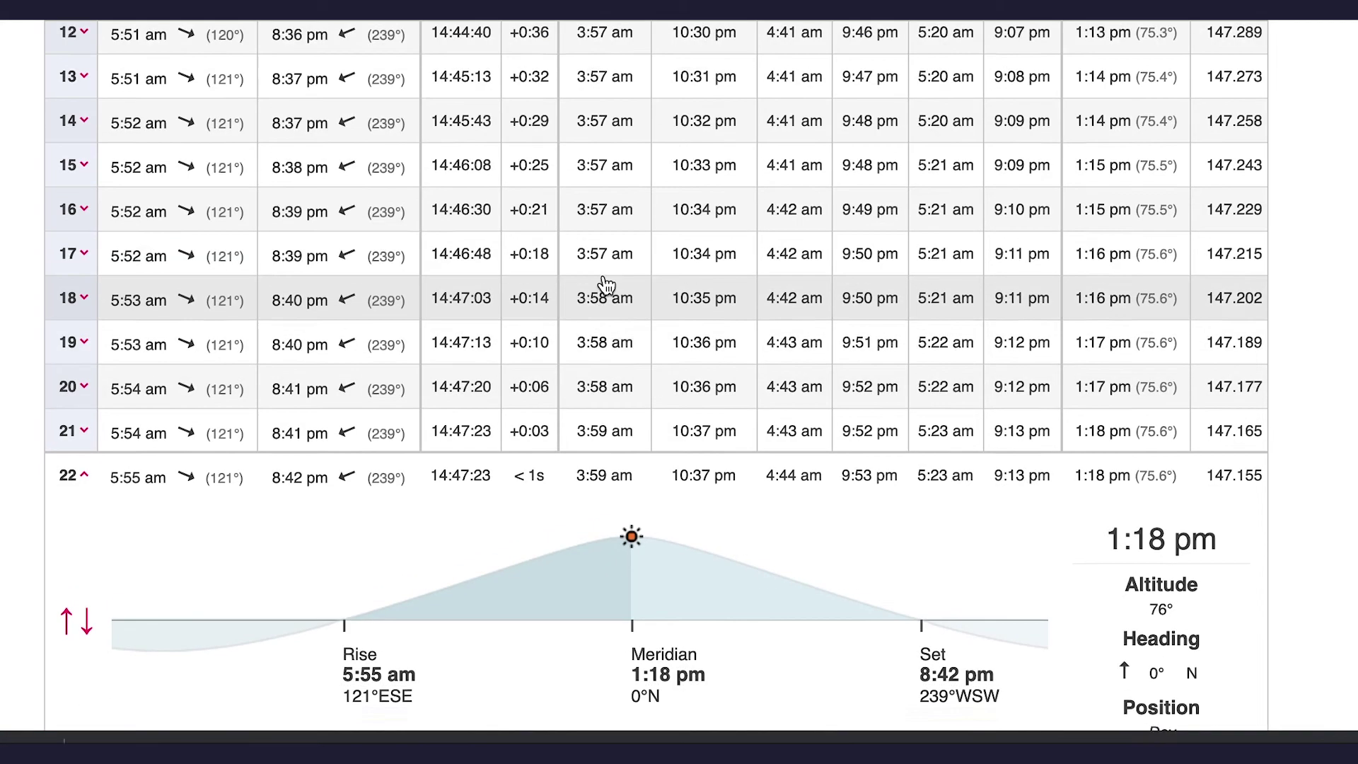
{"action": "scroll", "coordinate": [605, 286], "scroll_direction": "up", "scroll_amount": 10}
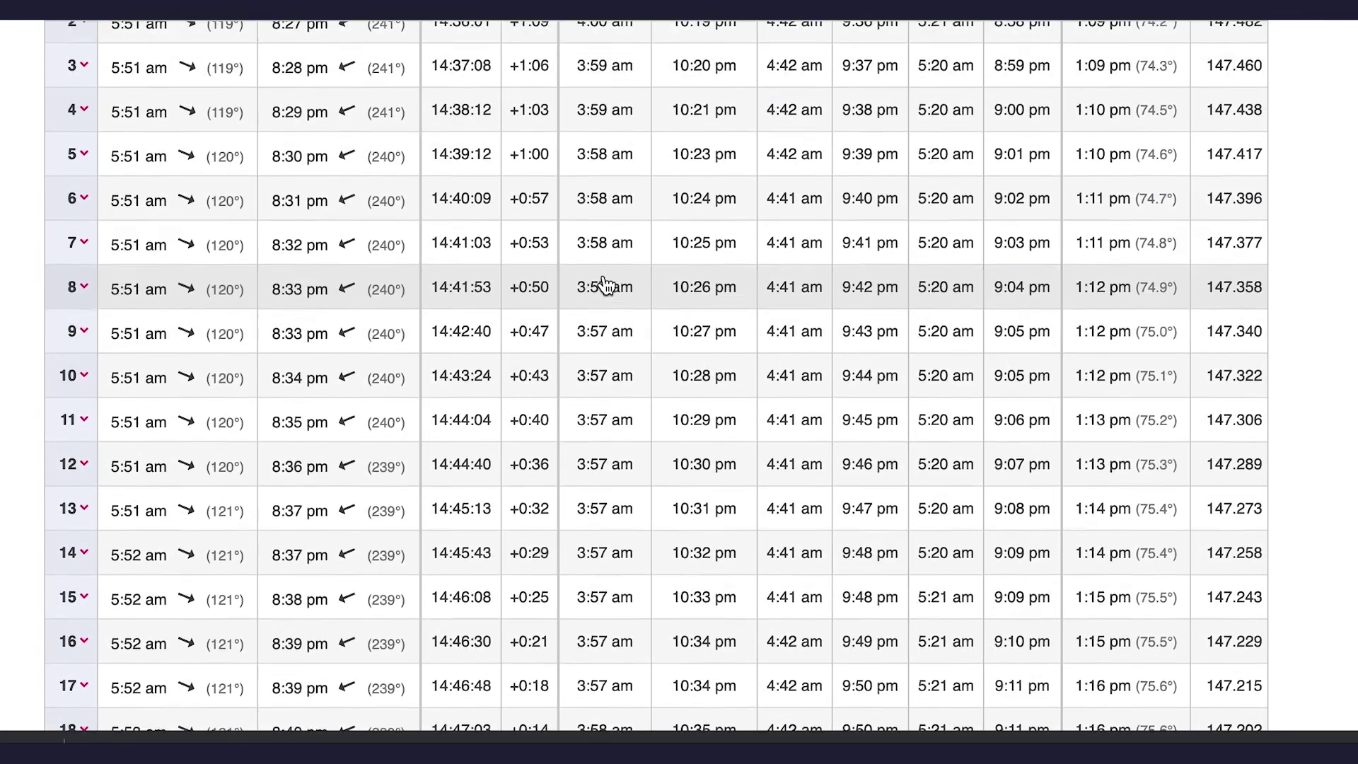
{"action": "scroll", "coordinate": [605, 286], "scroll_direction": "up", "scroll_amount": 9}
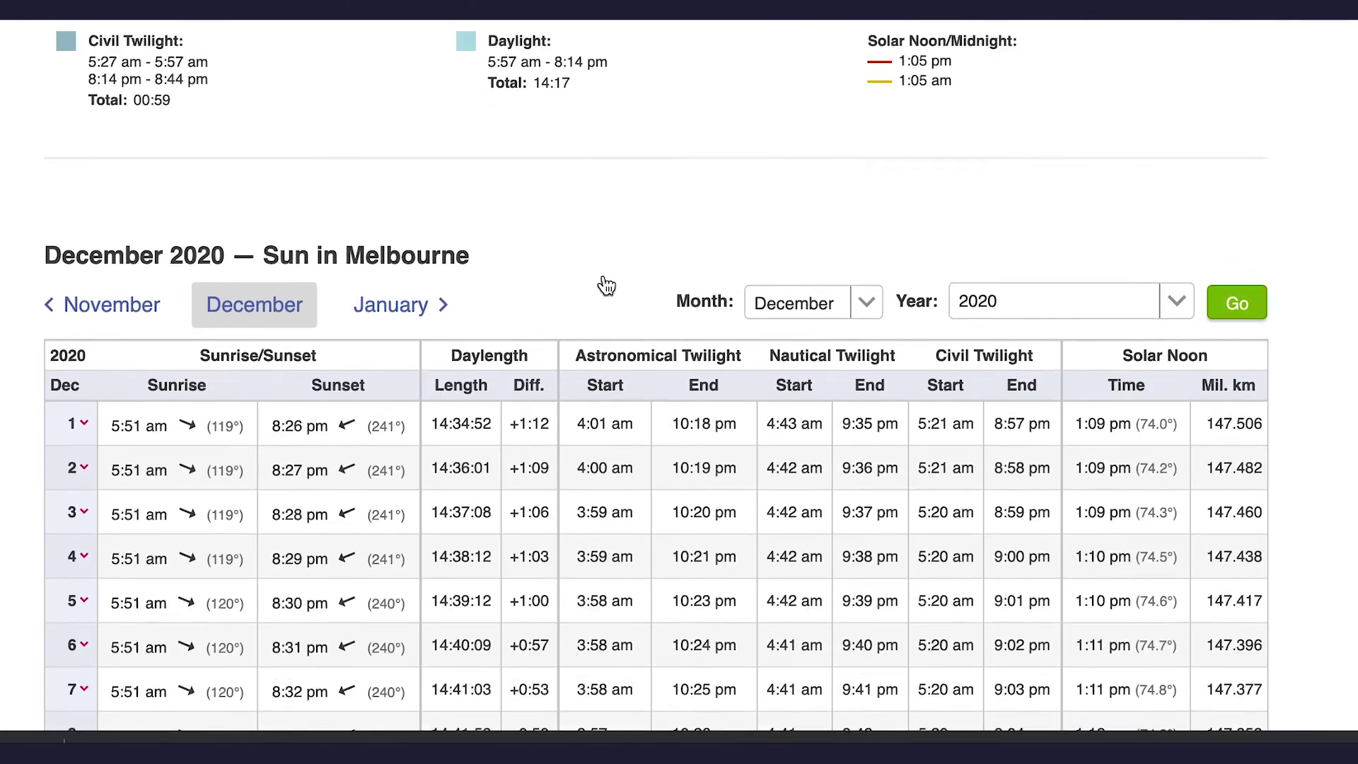
{"action": "scroll", "coordinate": [787, 304], "scroll_direction": "up", "scroll_amount": 20}
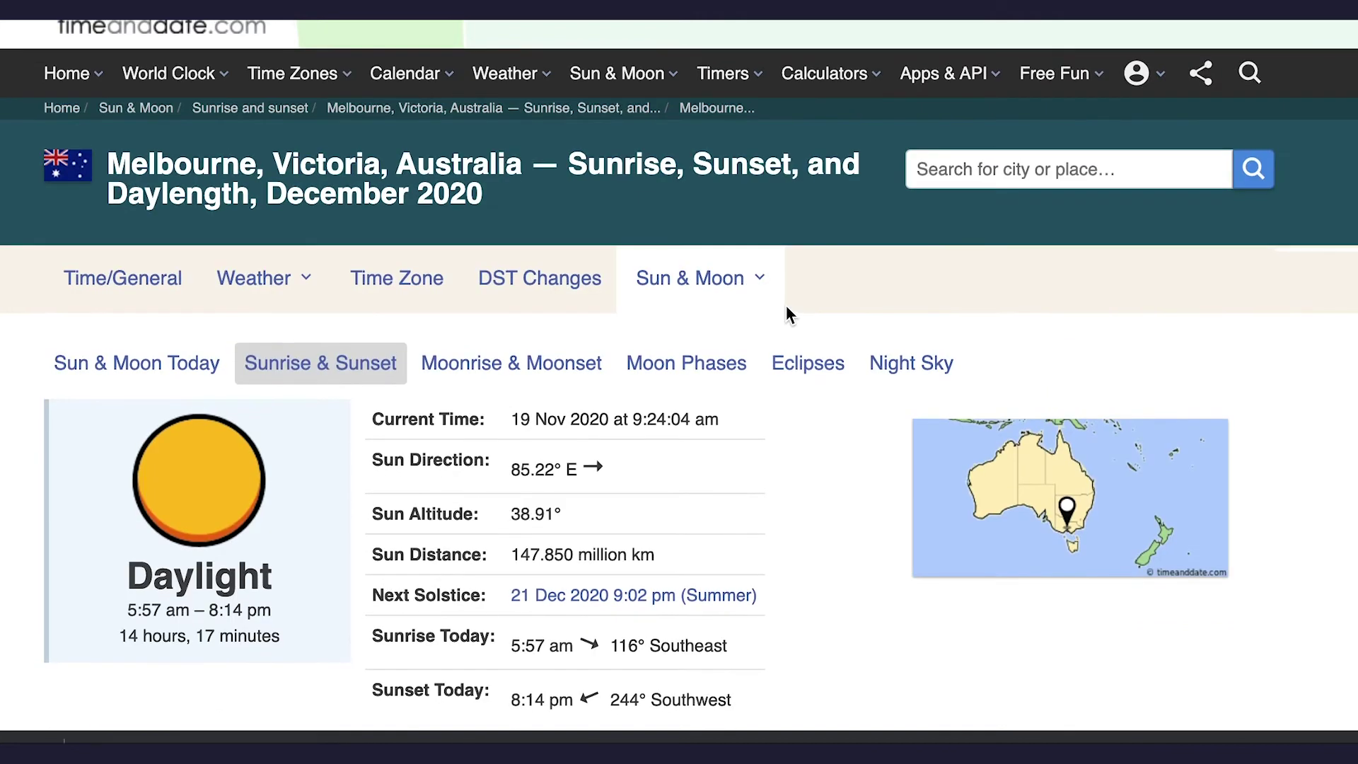
{"action": "left_click", "coordinate": [1114, 168]}
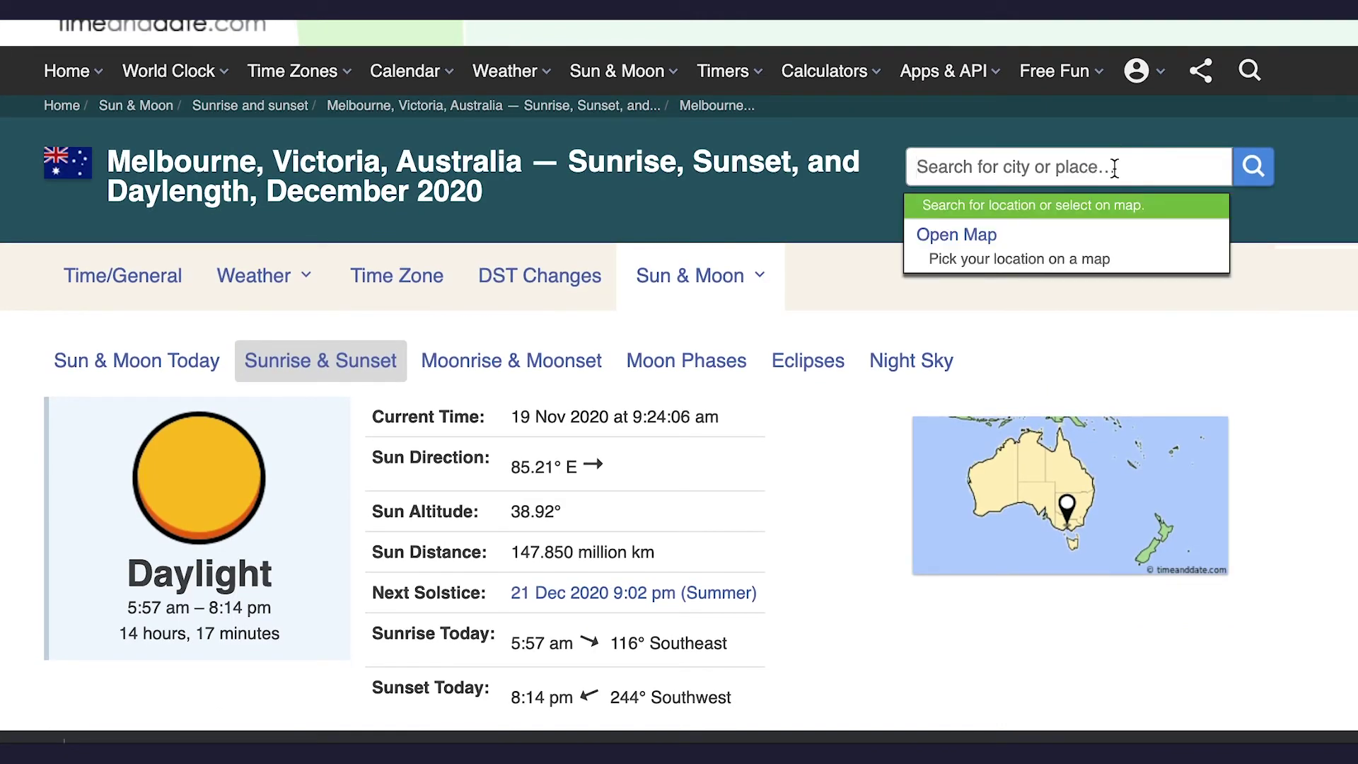
{"action": "type", "text": "Melb"}
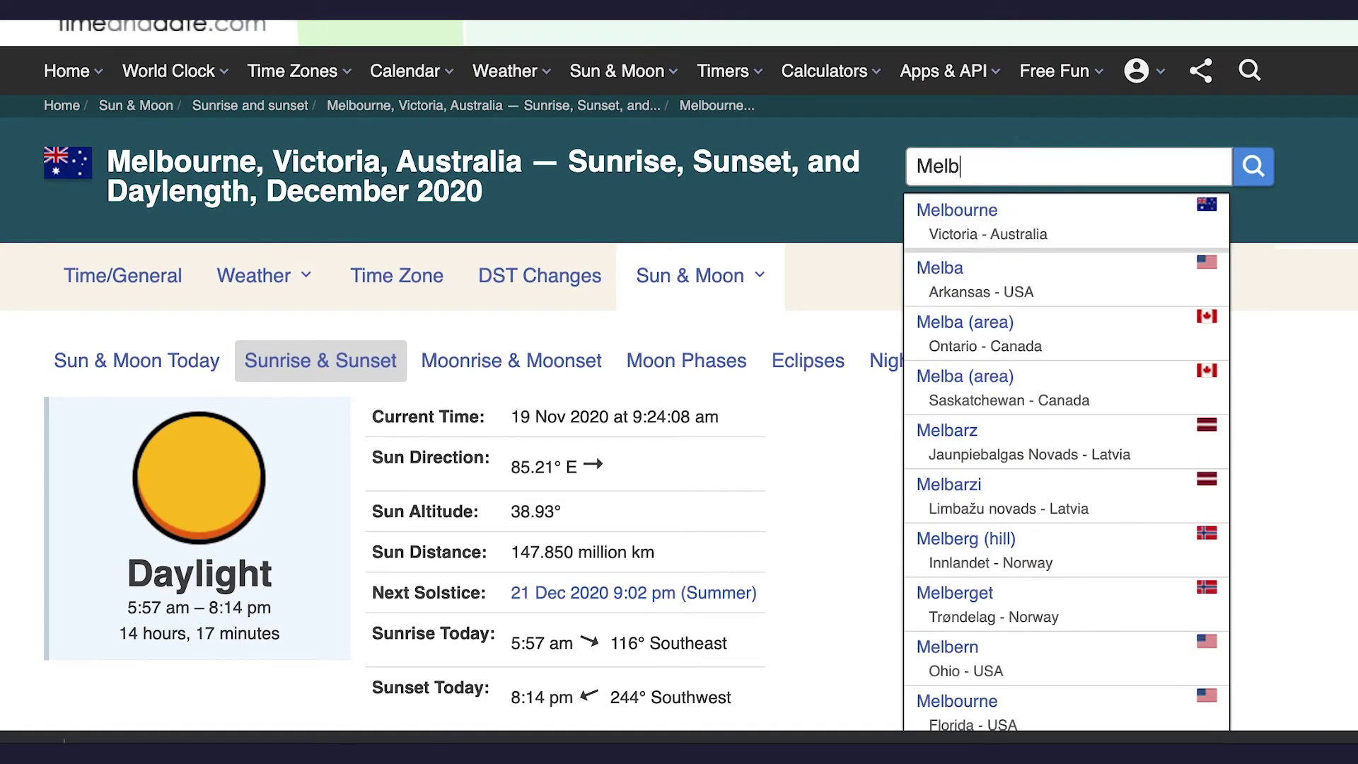
{"action": "left_click", "coordinate": [998, 228]}
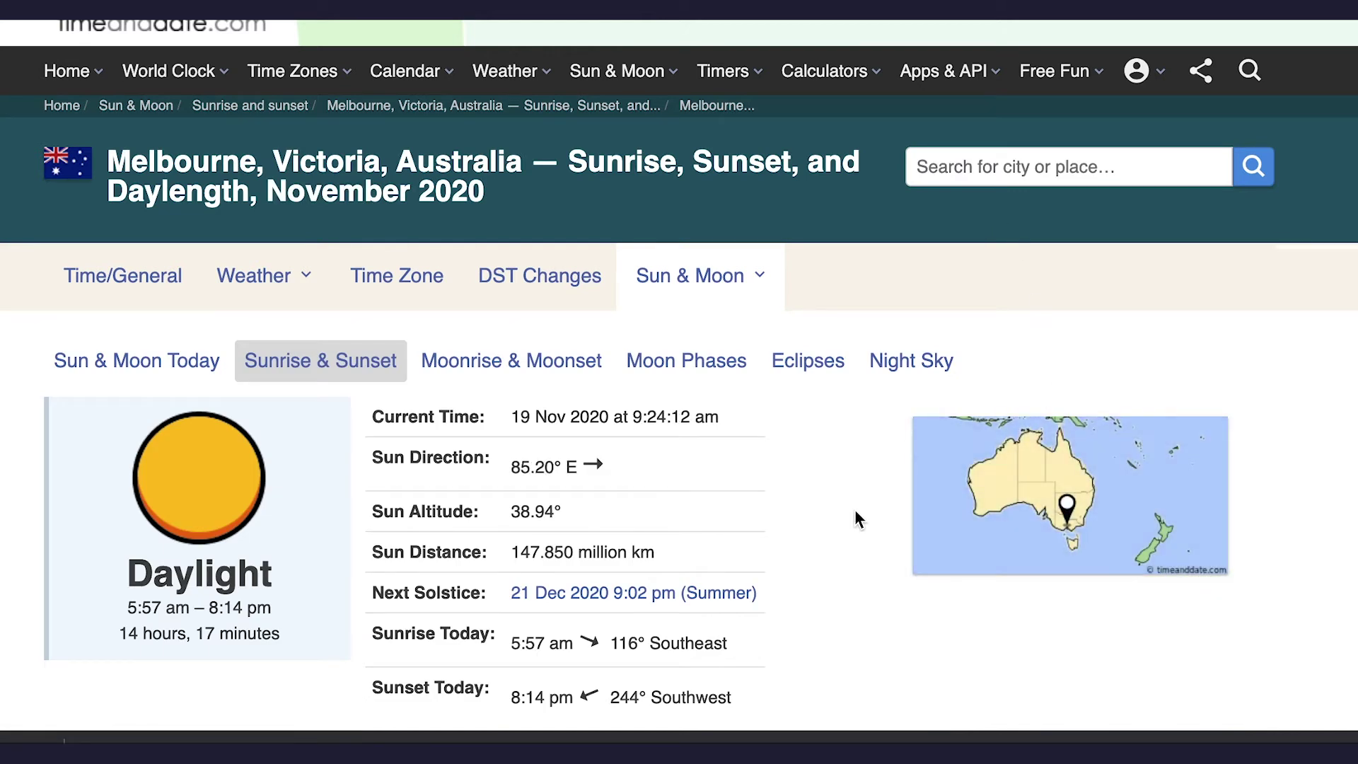
{"action": "scroll", "coordinate": [857, 519], "scroll_direction": "down", "scroll_amount": 2}
{"action": "scroll", "coordinate": [854, 511], "scroll_direction": "down", "scroll_amount": 8}
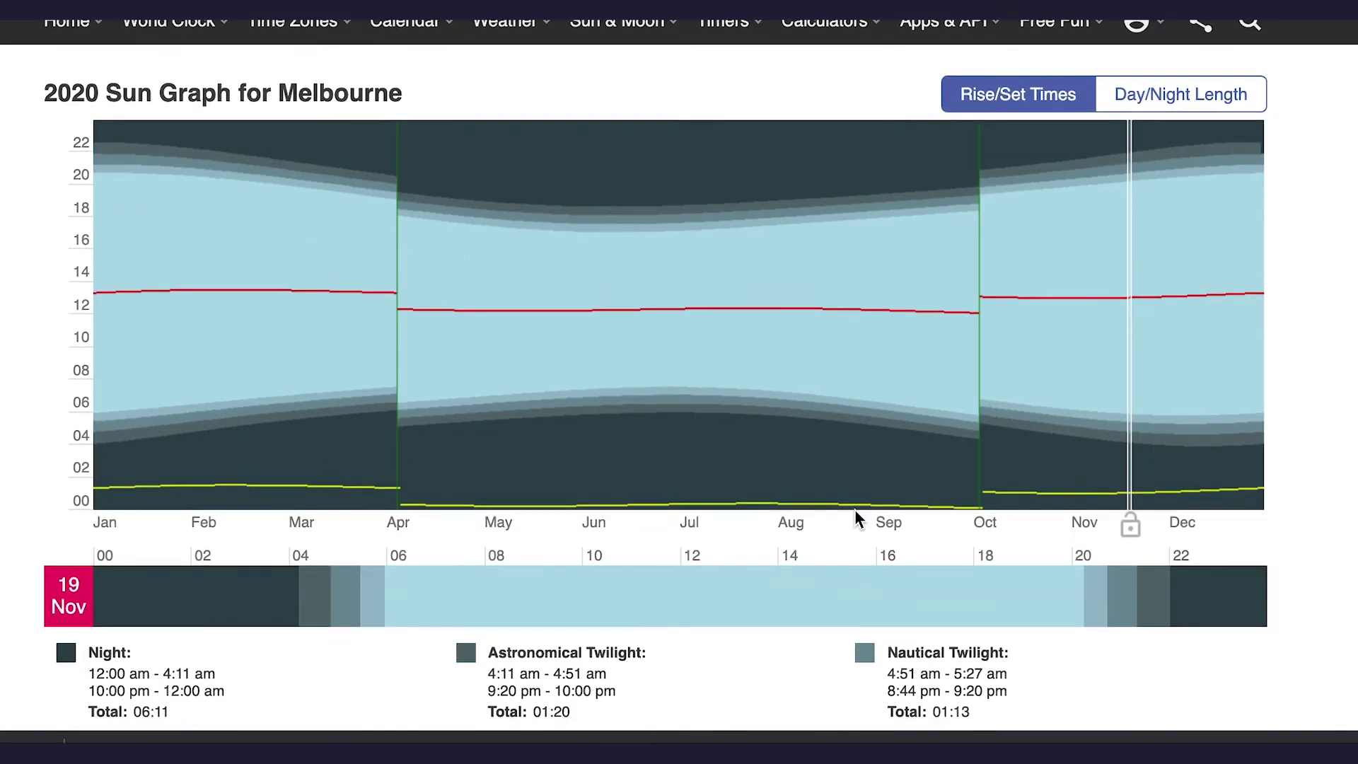
{"action": "scroll", "coordinate": [855, 515], "scroll_direction": "down", "scroll_amount": 8}
Switch the Melbourne sun table to June 2020.
{"action": "left_click", "coordinate": [838, 487]}
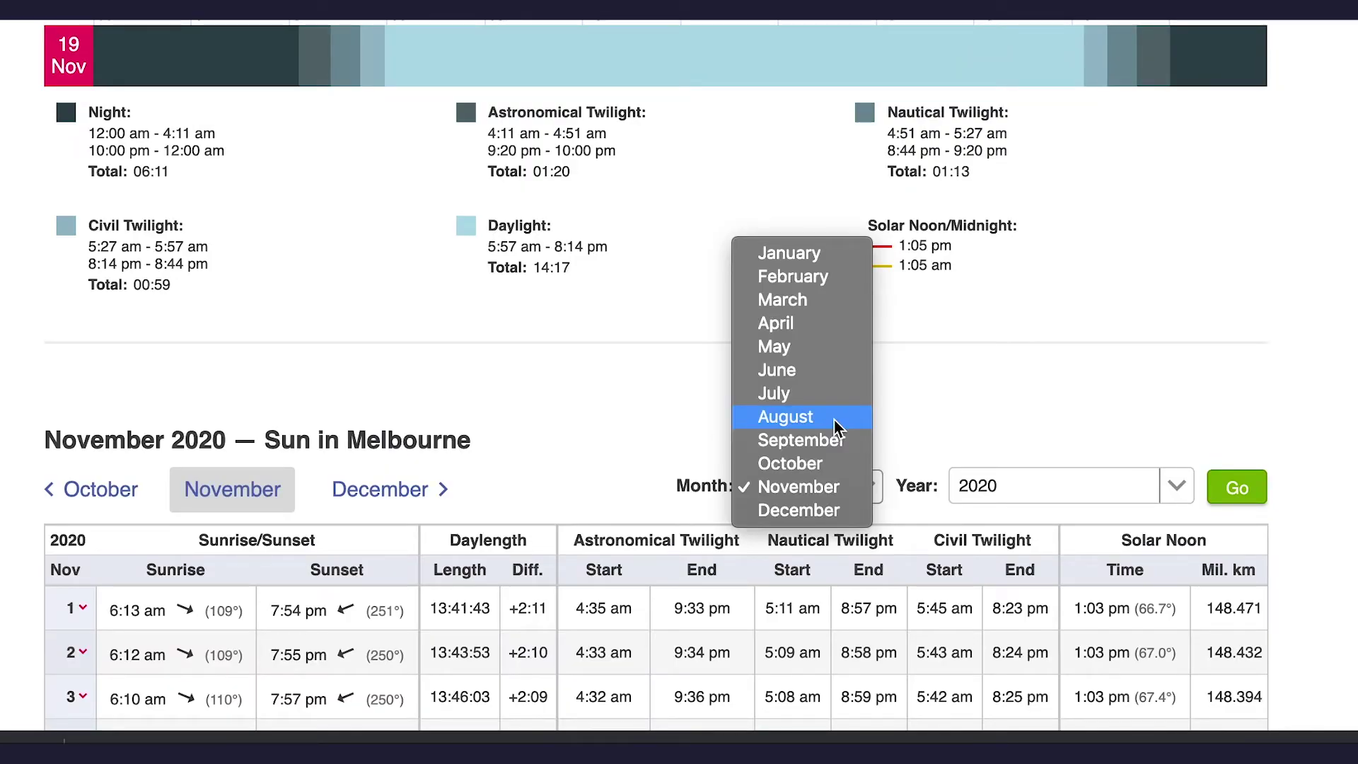
{"action": "left_click", "coordinate": [808, 377]}
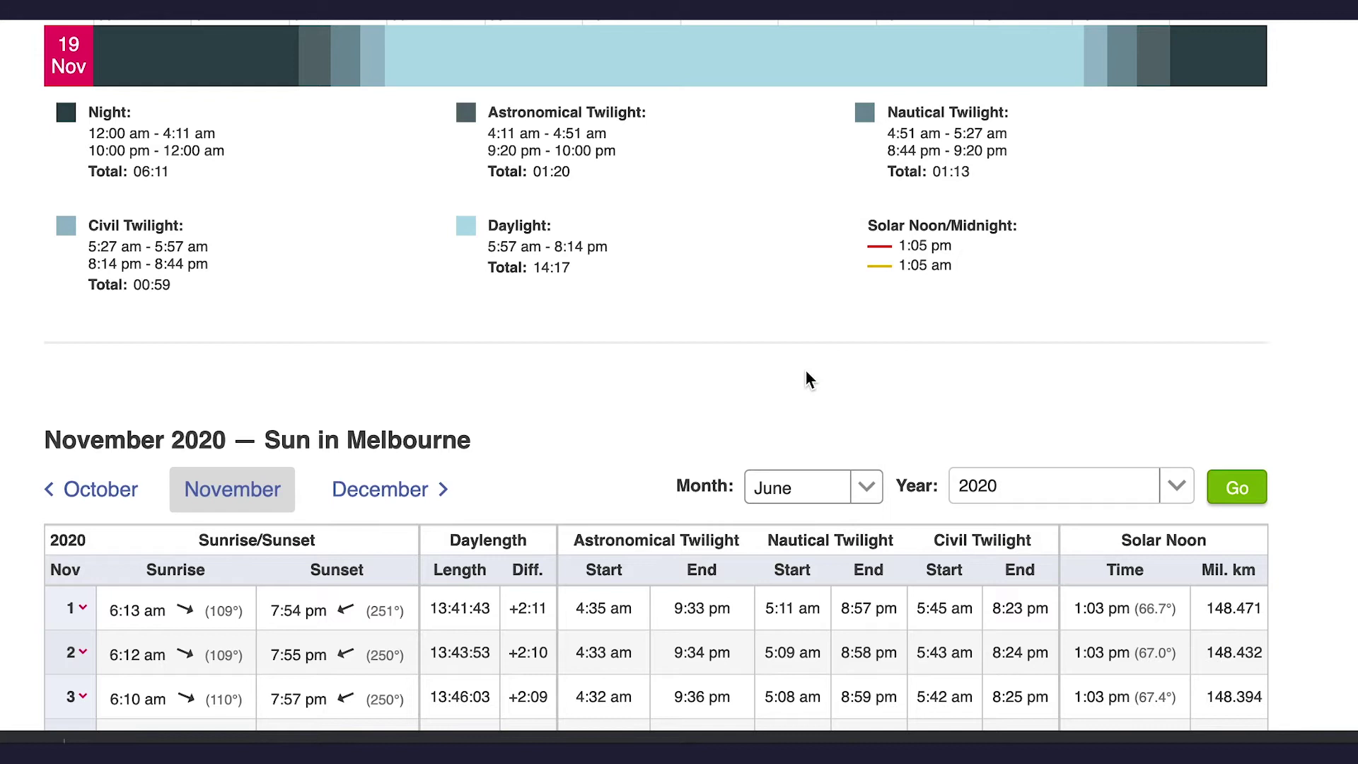
{"action": "left_click", "coordinate": [1238, 486]}
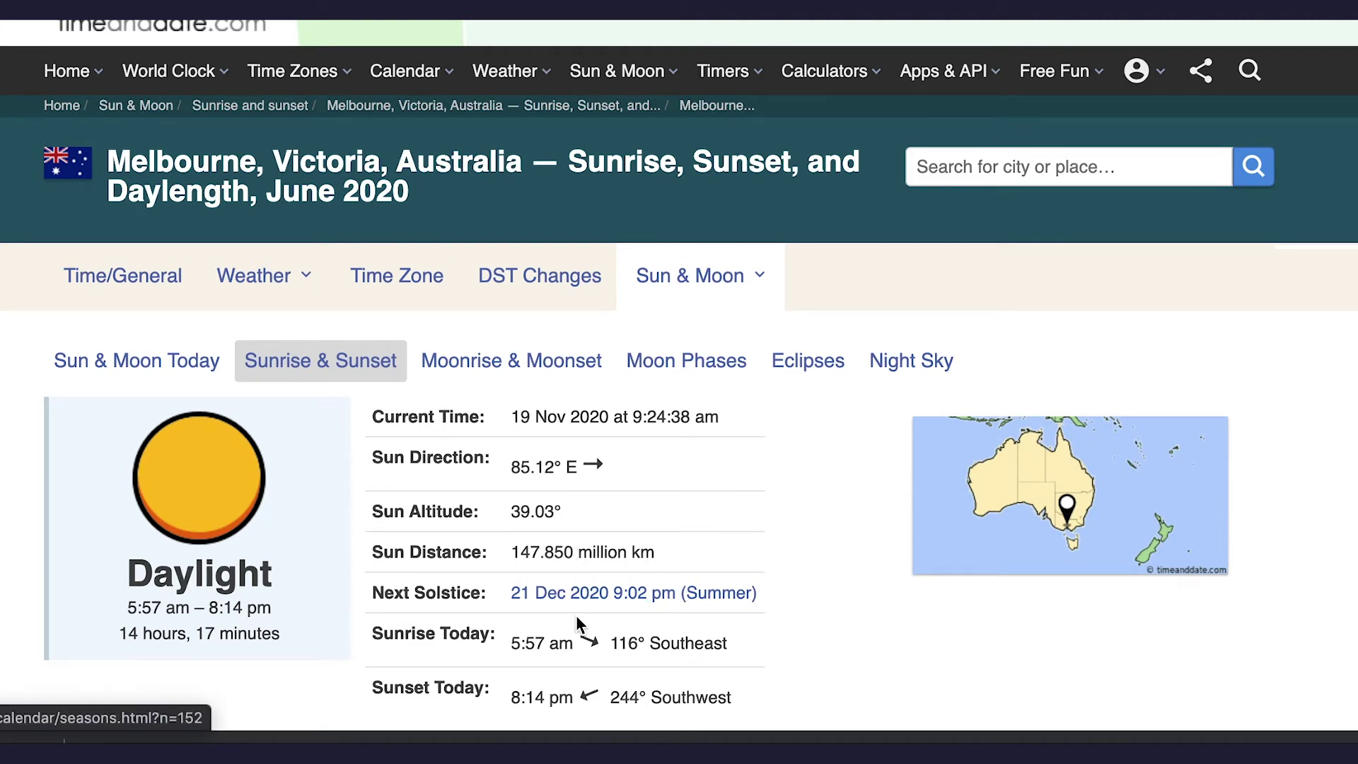
Expand 22 June to show the 12:22 pm meridian and 29° altitude.
{"action": "scroll", "coordinate": [576, 614], "scroll_direction": "down", "scroll_amount": 3}
{"action": "scroll", "coordinate": [577, 623], "scroll_direction": "down", "scroll_amount": 10}
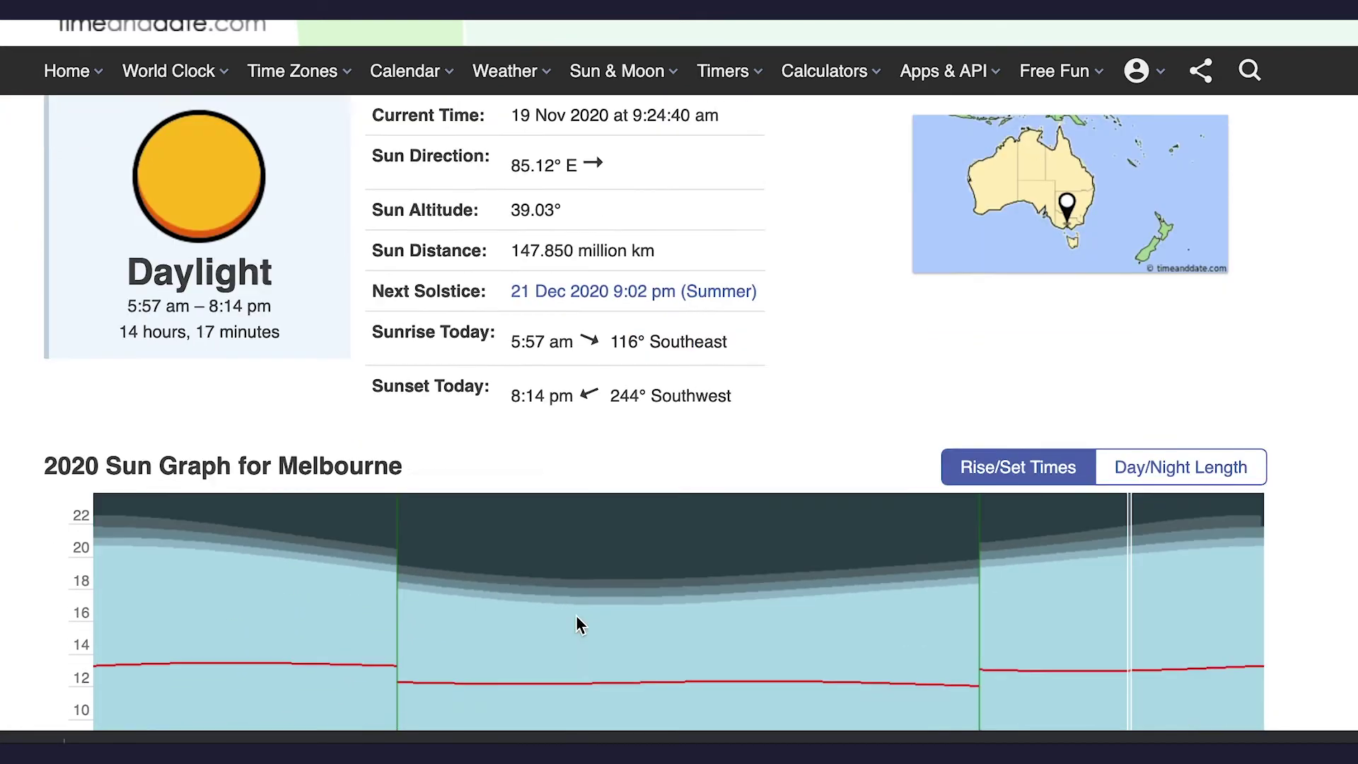
{"action": "scroll", "coordinate": [577, 617], "scroll_direction": "down", "scroll_amount": 8}
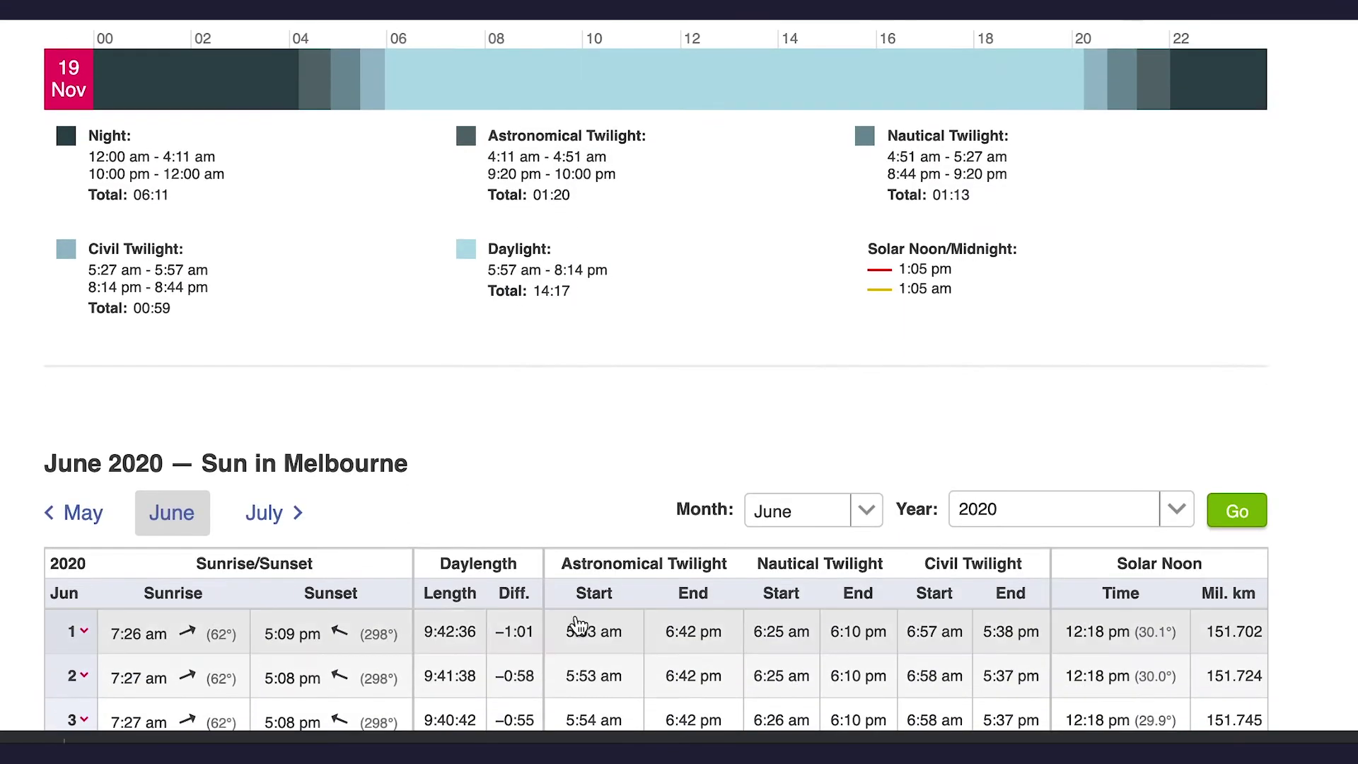
{"action": "scroll", "coordinate": [578, 626], "scroll_direction": "down", "scroll_amount": 6}
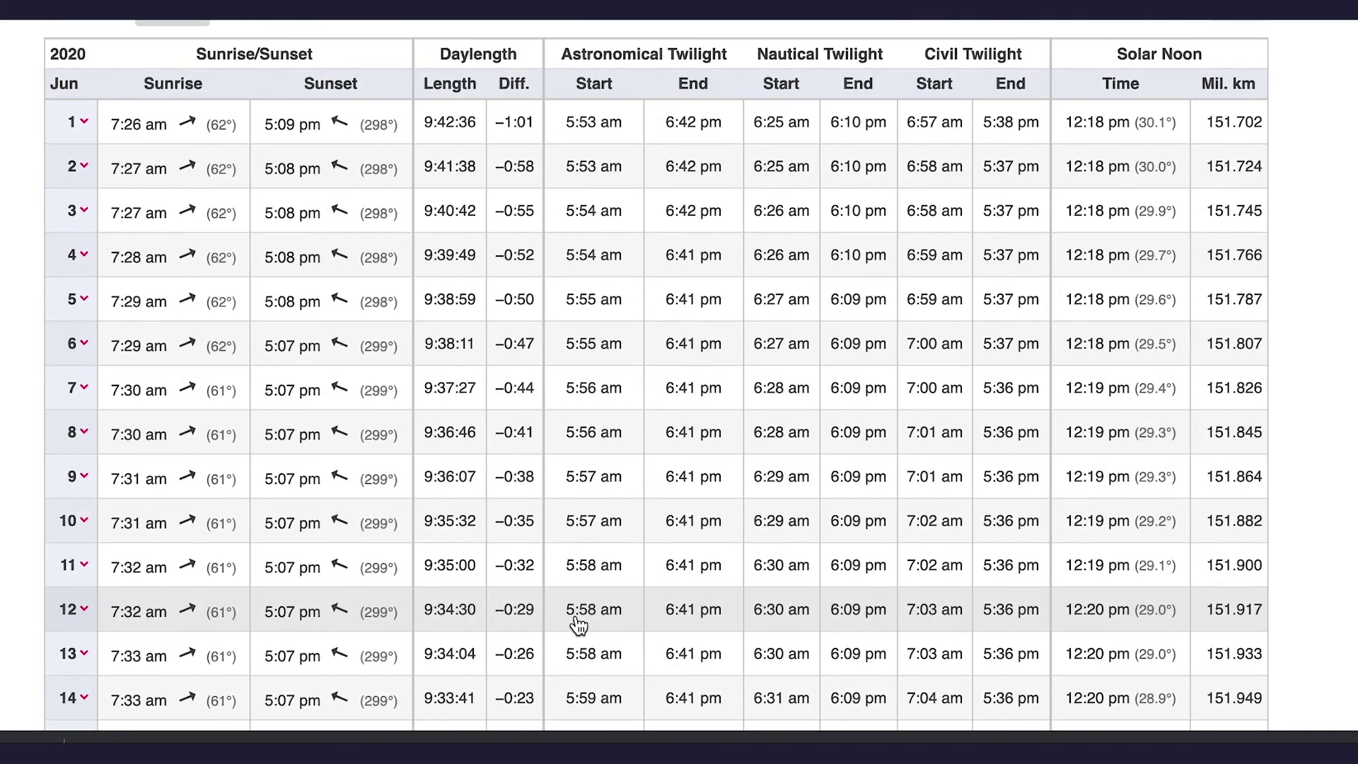
{"action": "scroll", "coordinate": [578, 625], "scroll_direction": "down", "scroll_amount": 3}
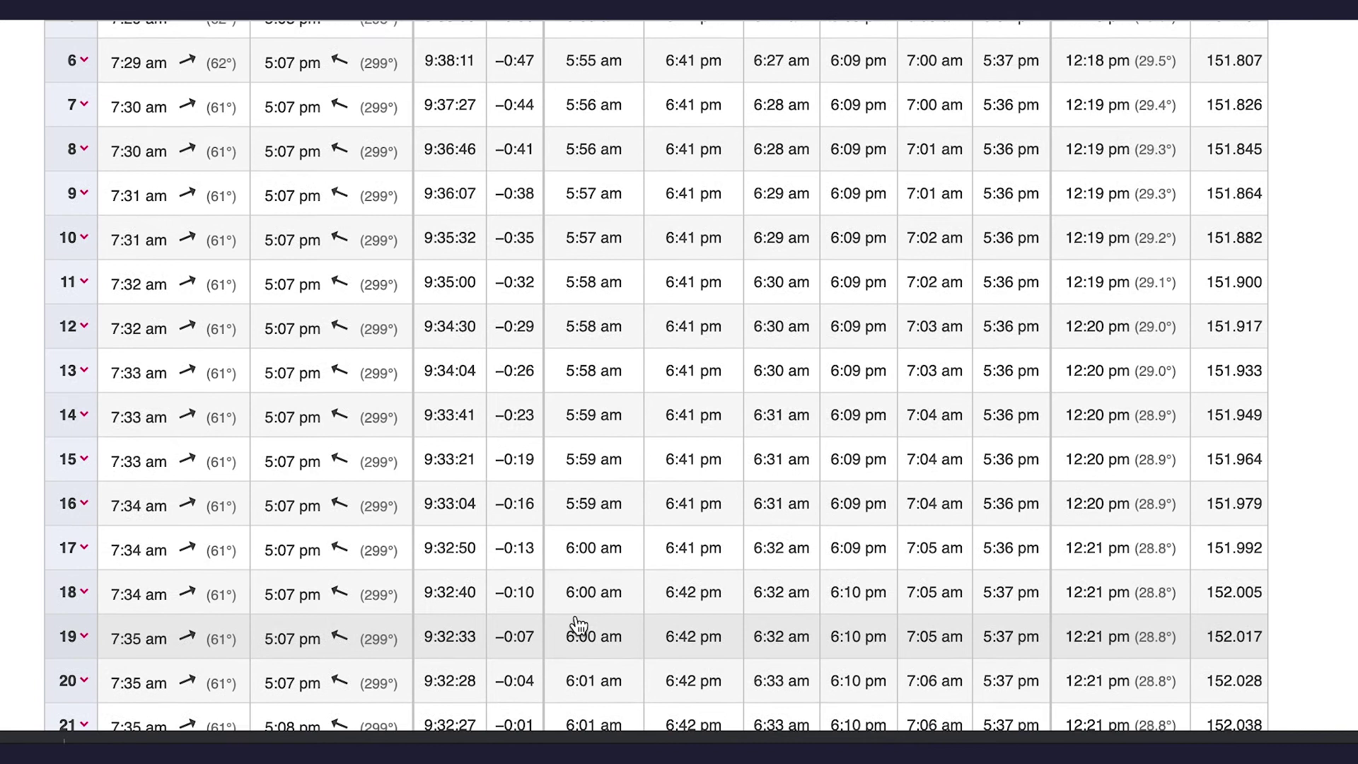
{"action": "scroll", "coordinate": [579, 625], "scroll_direction": "down", "scroll_amount": 2}
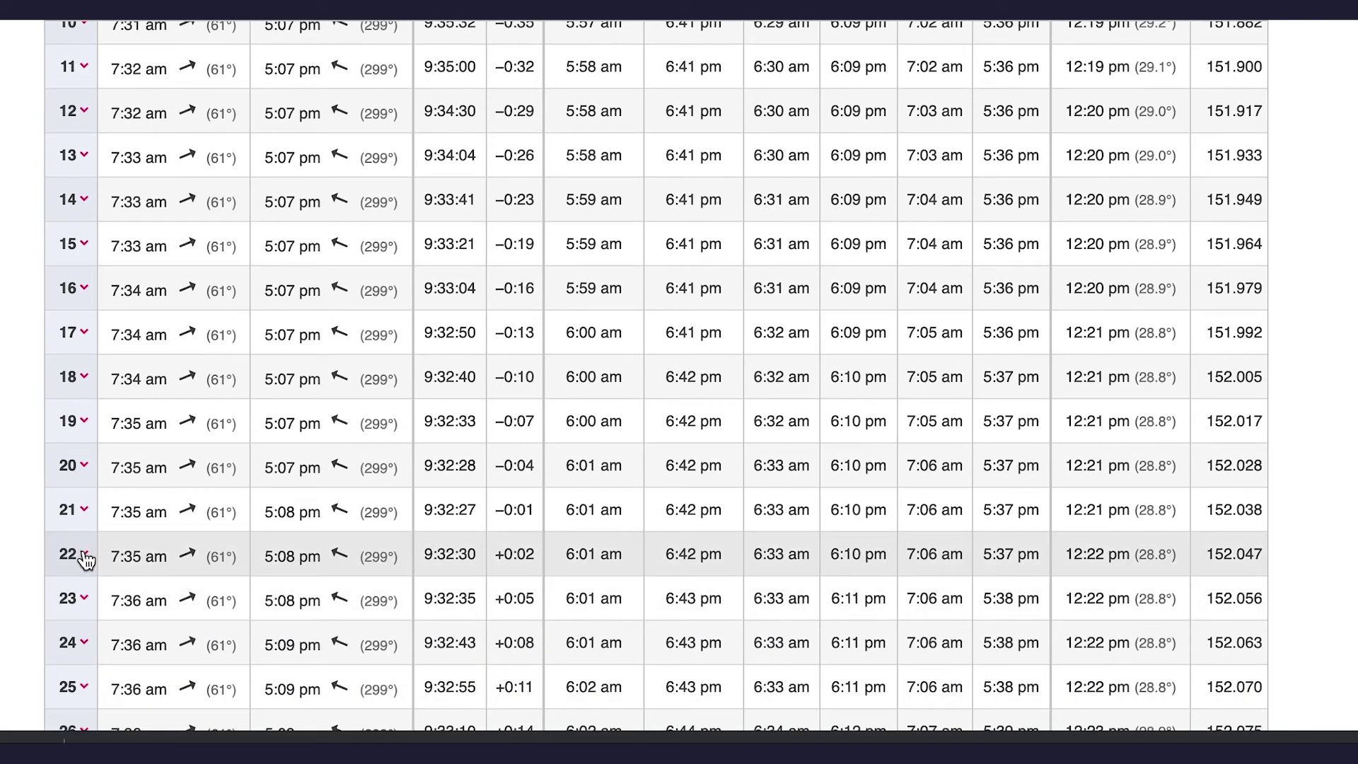
{"action": "left_click", "coordinate": [84, 557]}
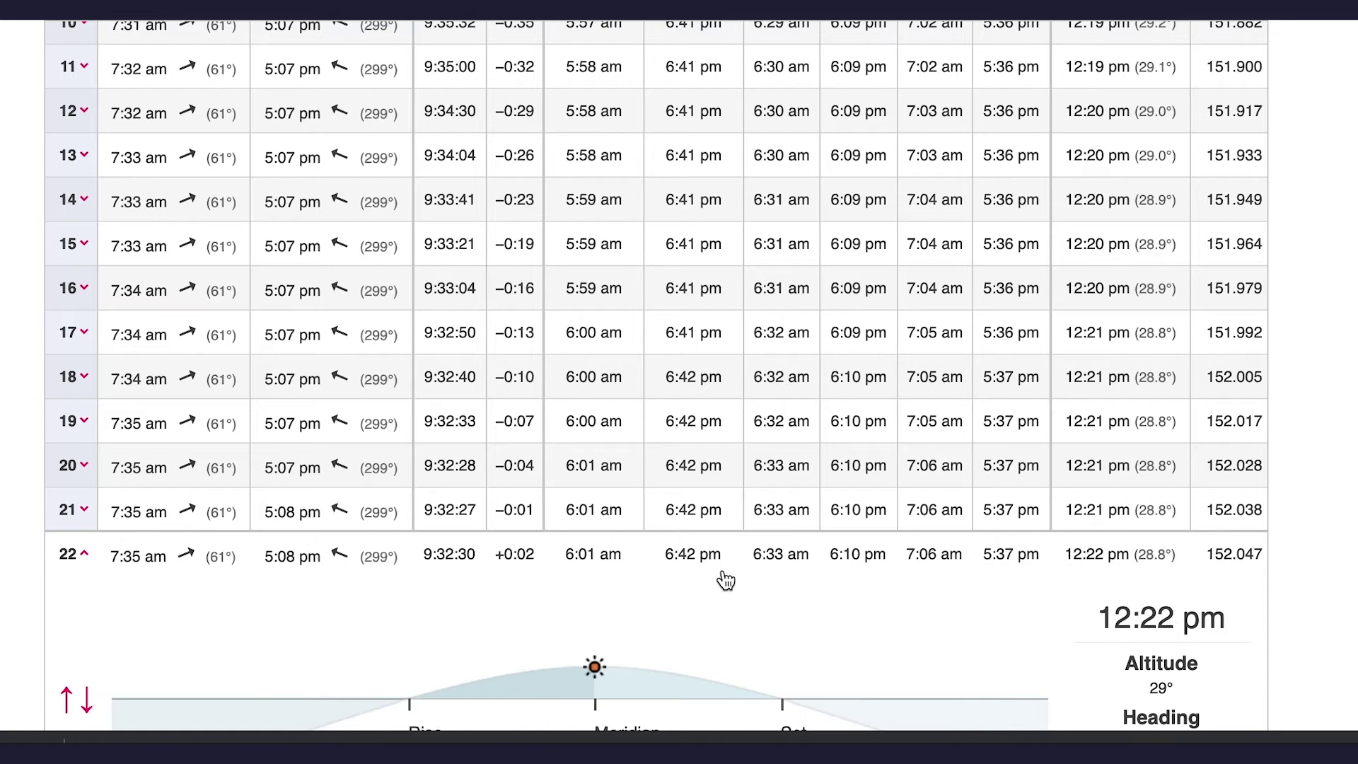
{"action": "scroll", "coordinate": [726, 580], "scroll_direction": "down", "scroll_amount": 5}
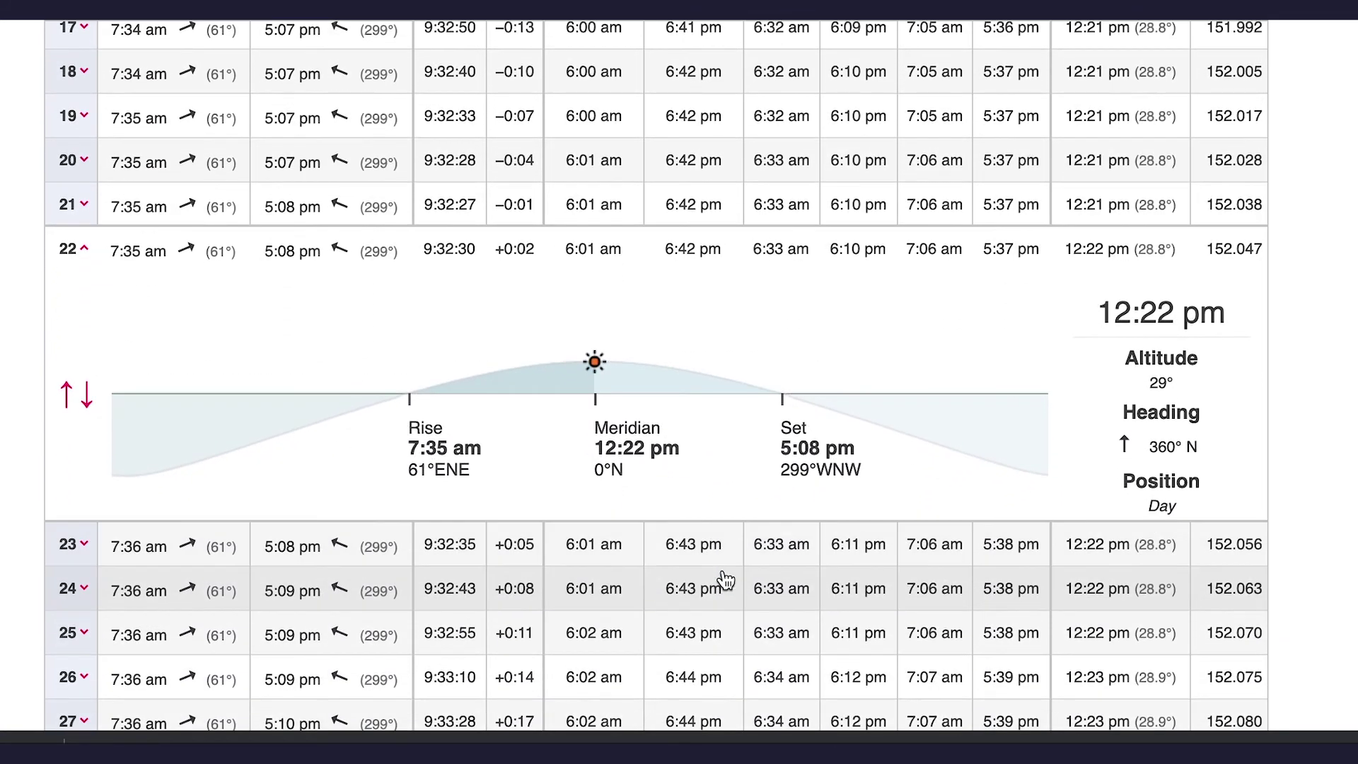
{"action": "scroll", "coordinate": [727, 580], "scroll_direction": "down", "scroll_amount": 1}
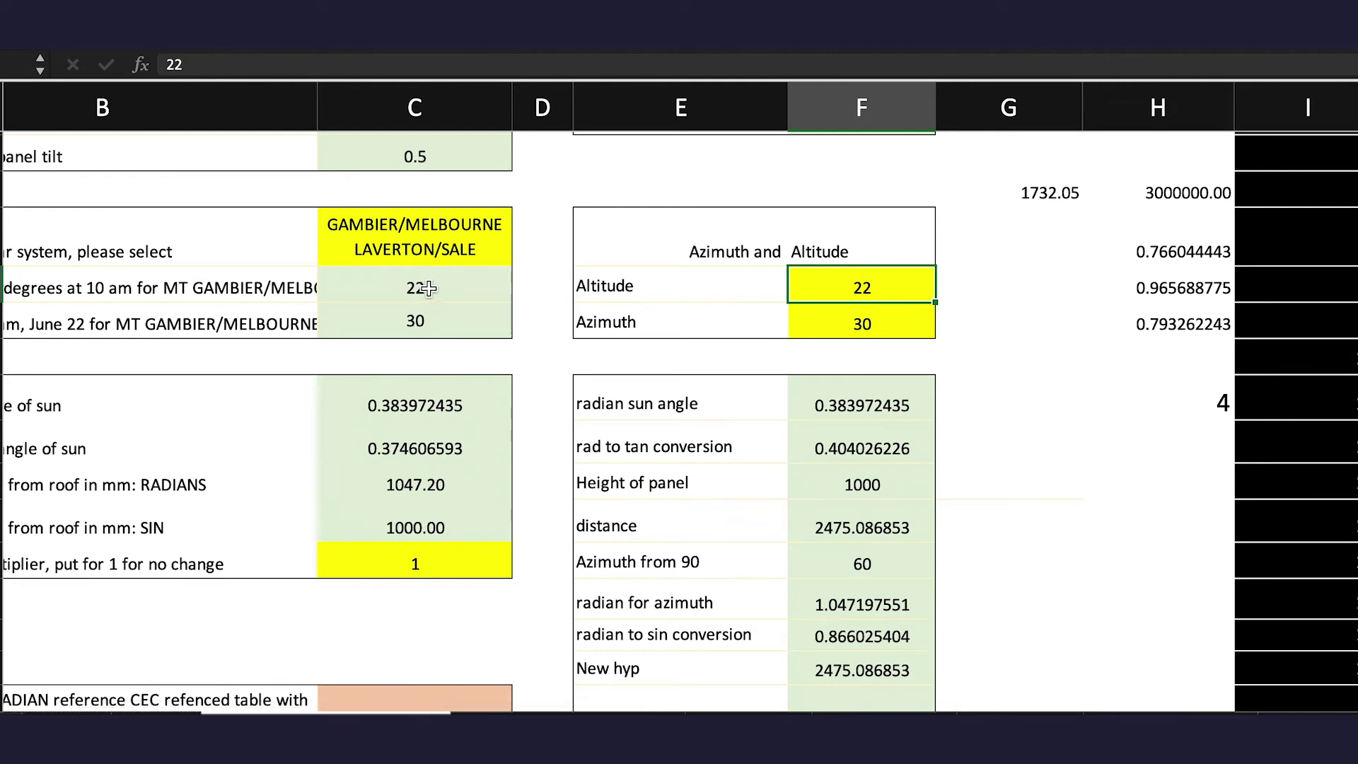
Trace precedents of actual spacing distance F20 (=F19*F18, giving 2143.488092).
{"action": "scroll", "coordinate": [364, 396], "scroll_direction": "left", "scroll_amount": 5}
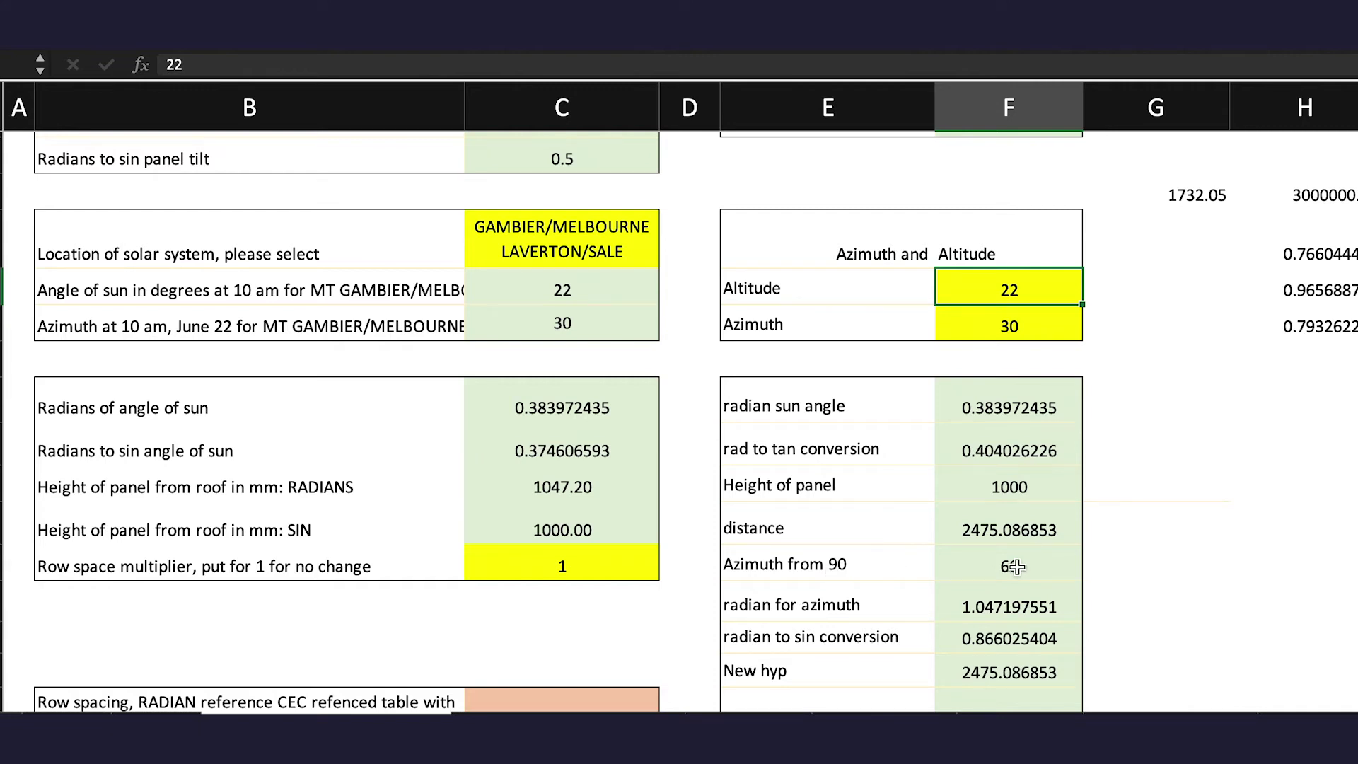
{"action": "scroll", "coordinate": [1017, 621], "scroll_direction": "down", "scroll_amount": 1}
{"action": "scroll", "coordinate": [1017, 621], "scroll_direction": "down", "scroll_amount": 1}
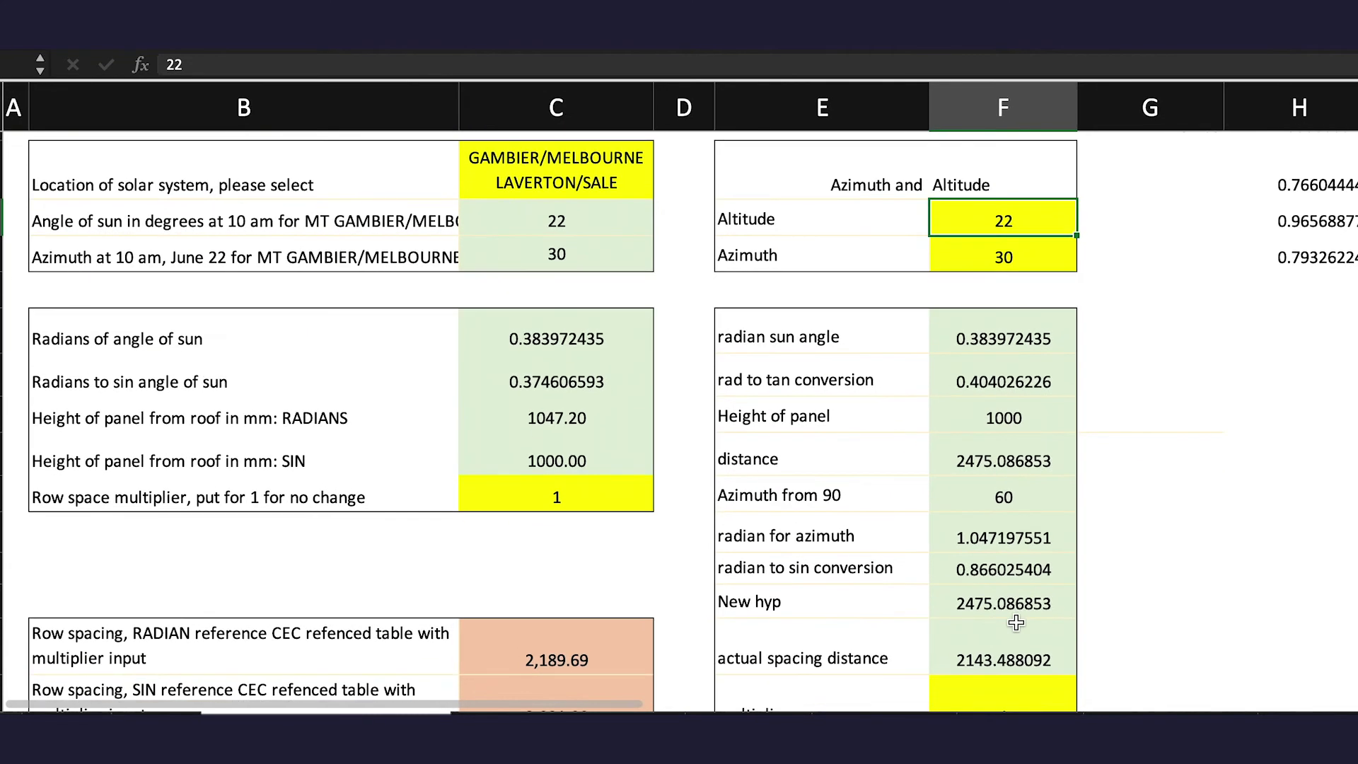
{"action": "scroll", "coordinate": [1017, 621], "scroll_direction": "down", "scroll_amount": 1}
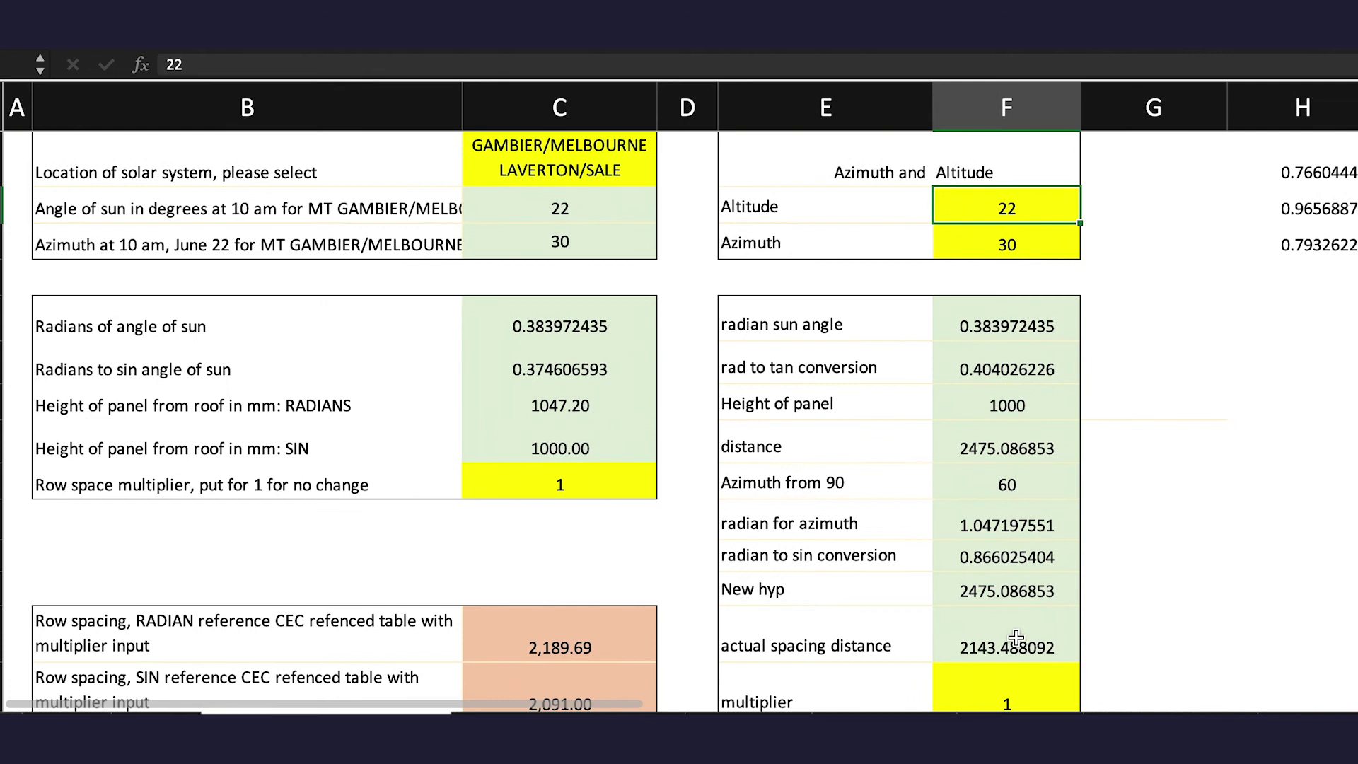
{"action": "left_click", "coordinate": [1010, 651]}
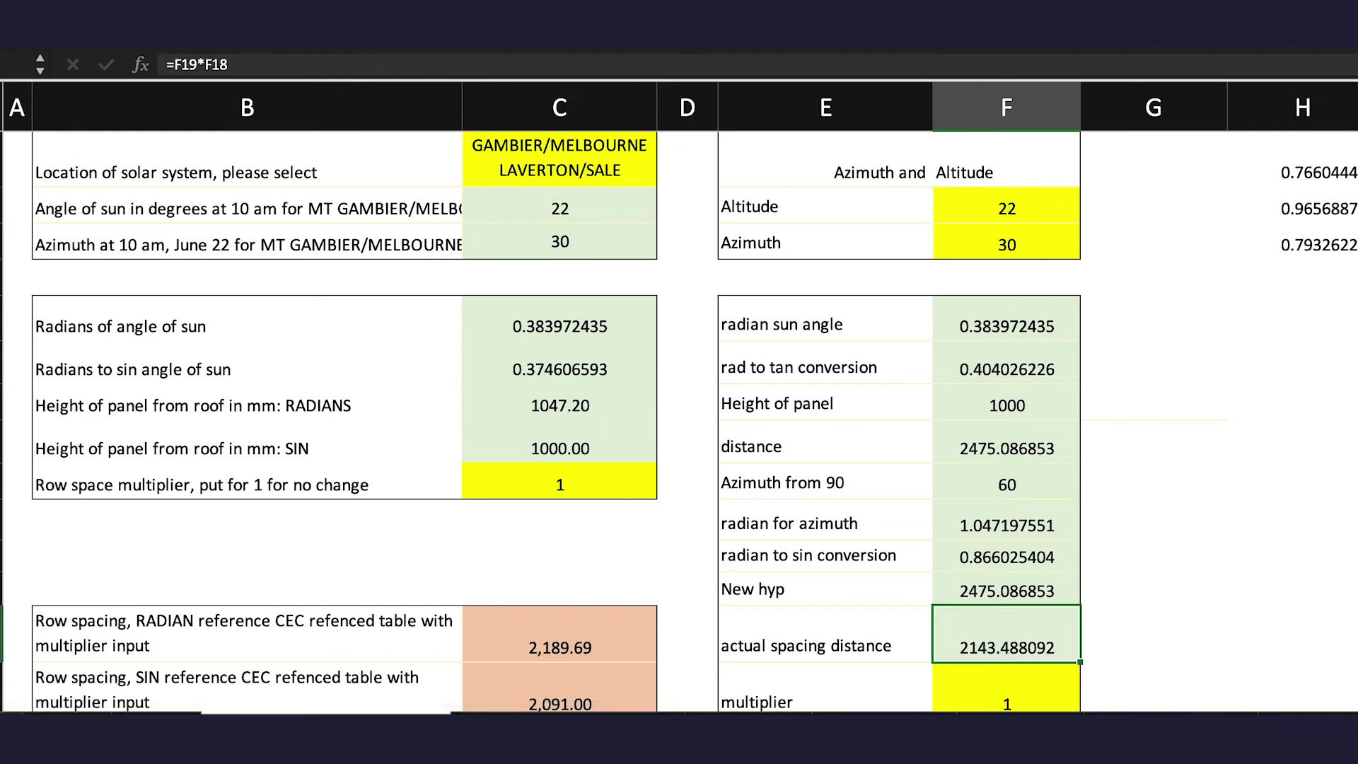
{"action": "key", "text": "alt+m+p"}
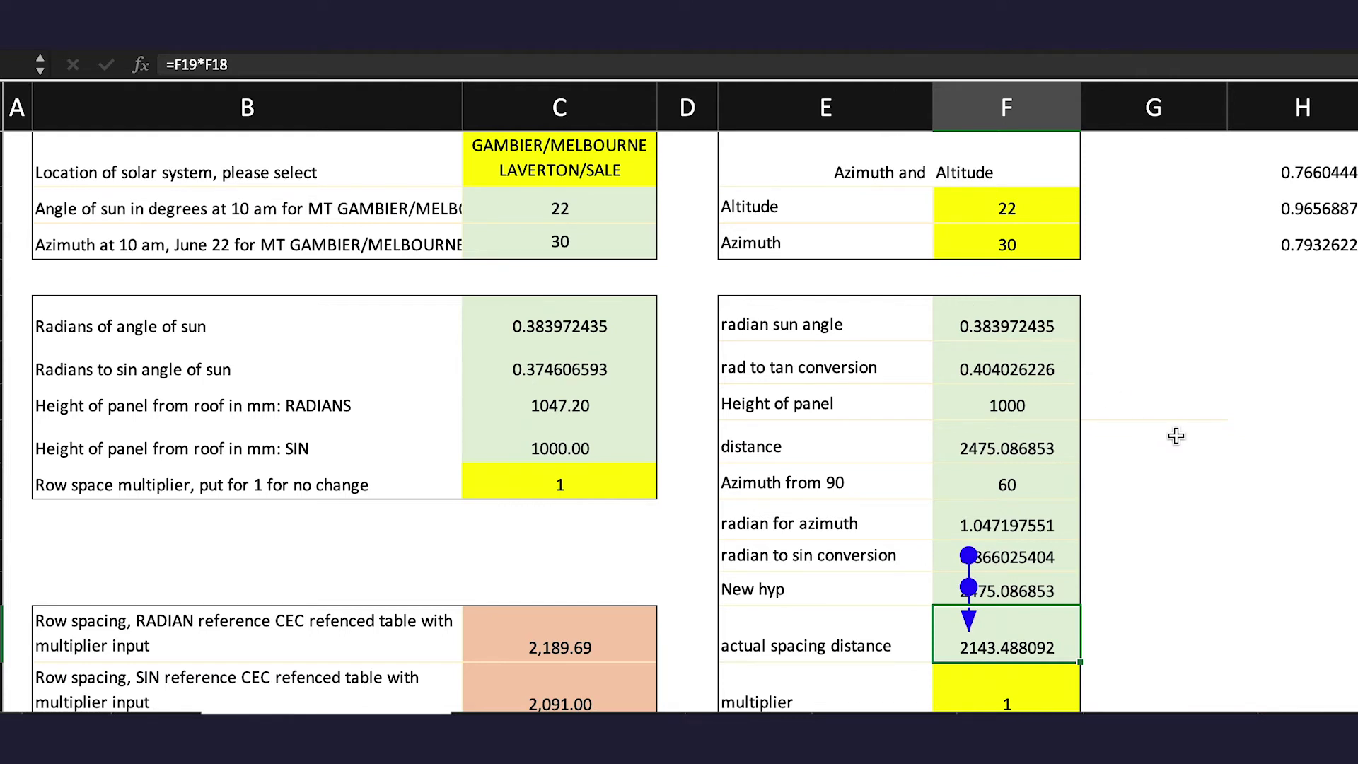
{"action": "scroll", "coordinate": [1176, 436], "scroll_direction": "down", "scroll_amount": 3}
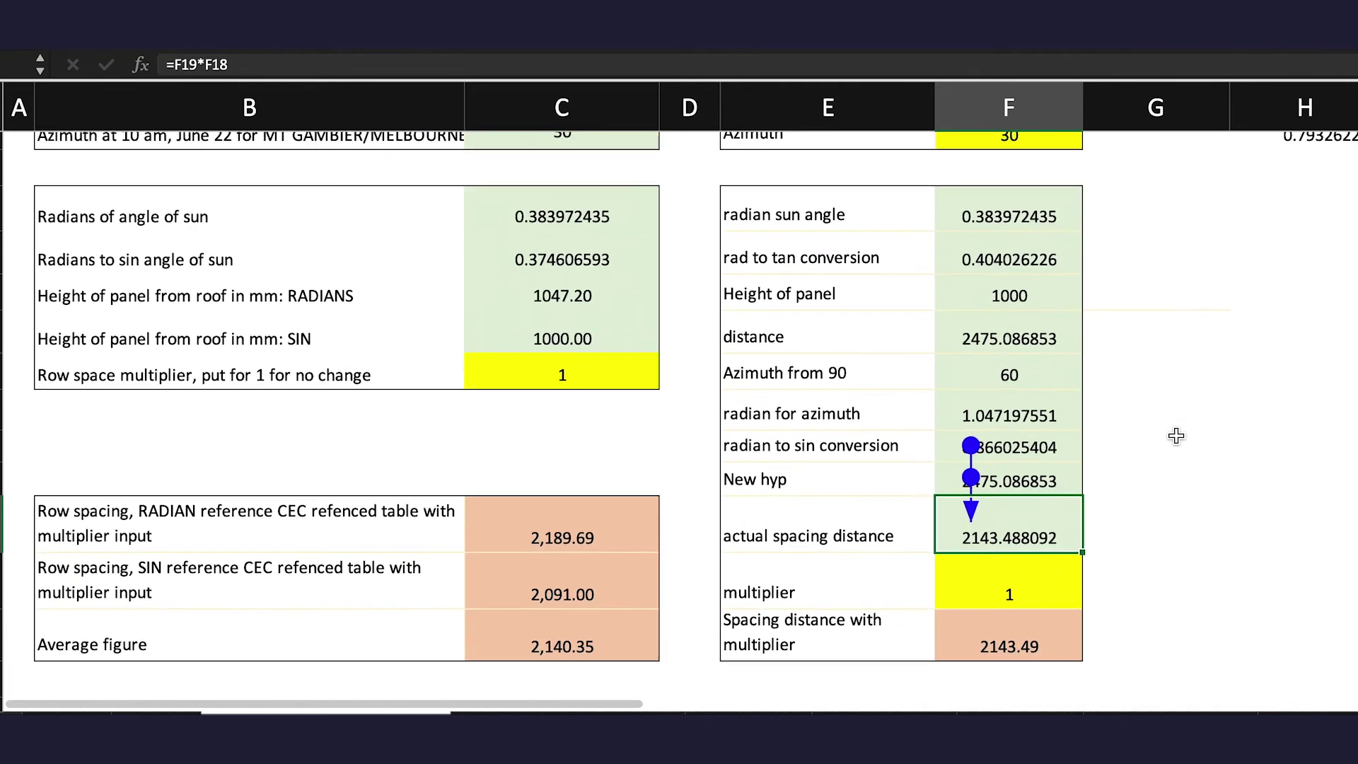
{"action": "scroll", "coordinate": [1176, 435], "scroll_direction": "up", "scroll_amount": 5}
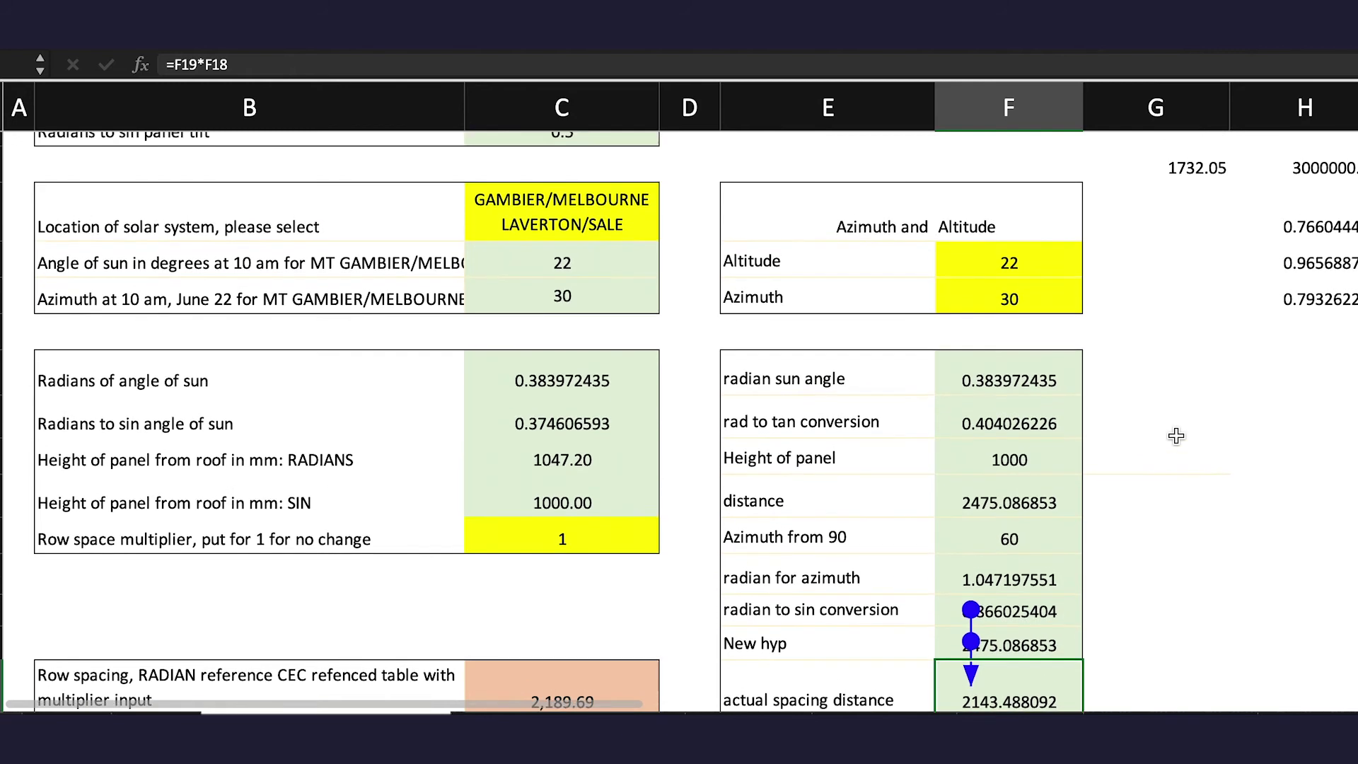
Change the location to TOWNSVILLE and check the recalculated 1,041.00 average row spacing.
{"action": "left_click", "coordinate": [611, 212]}
{"action": "left_click", "coordinate": [668, 232]}
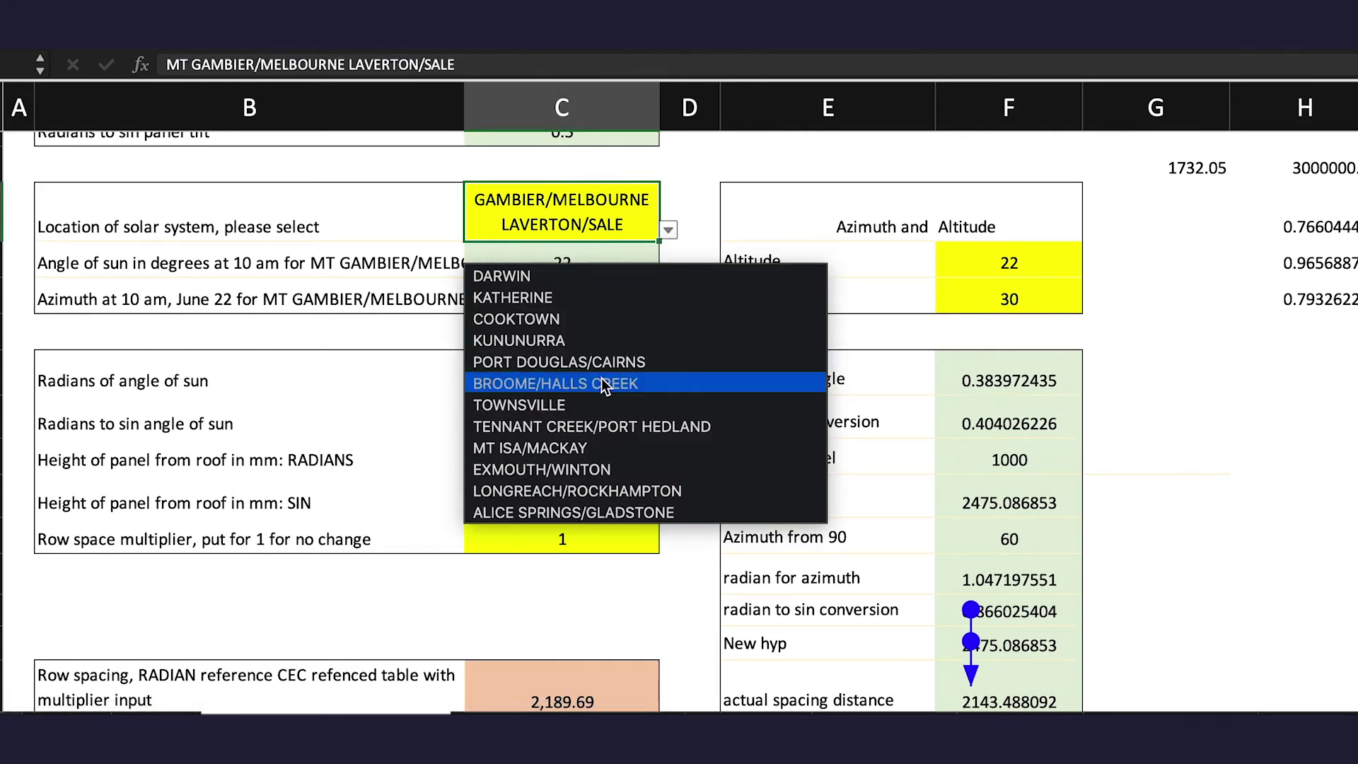
{"action": "left_click", "coordinate": [532, 403]}
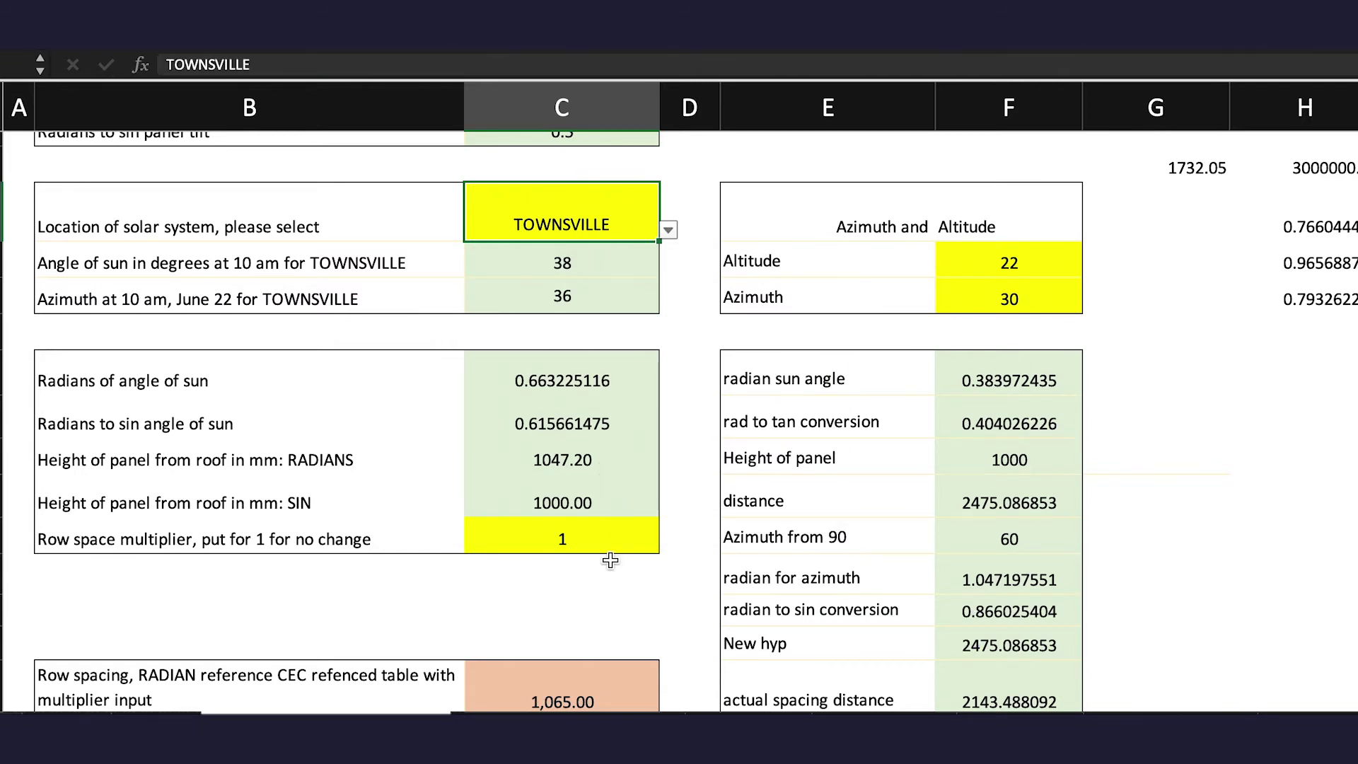
{"action": "scroll", "coordinate": [609, 561], "scroll_direction": "down", "scroll_amount": 5}
{"action": "scroll", "coordinate": [610, 561], "scroll_direction": "down", "scroll_amount": 2}
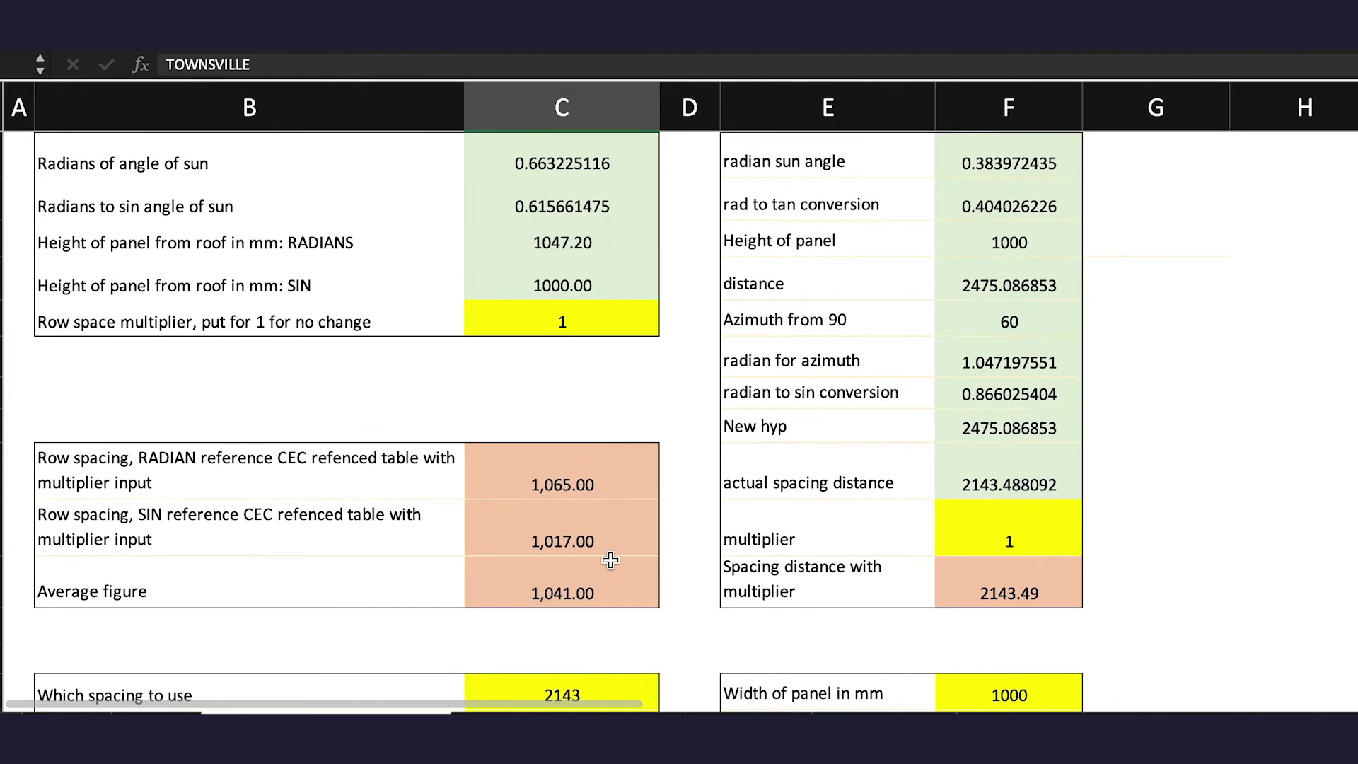
{"action": "scroll", "coordinate": [781, 579], "scroll_direction": "down", "scroll_amount": 2}
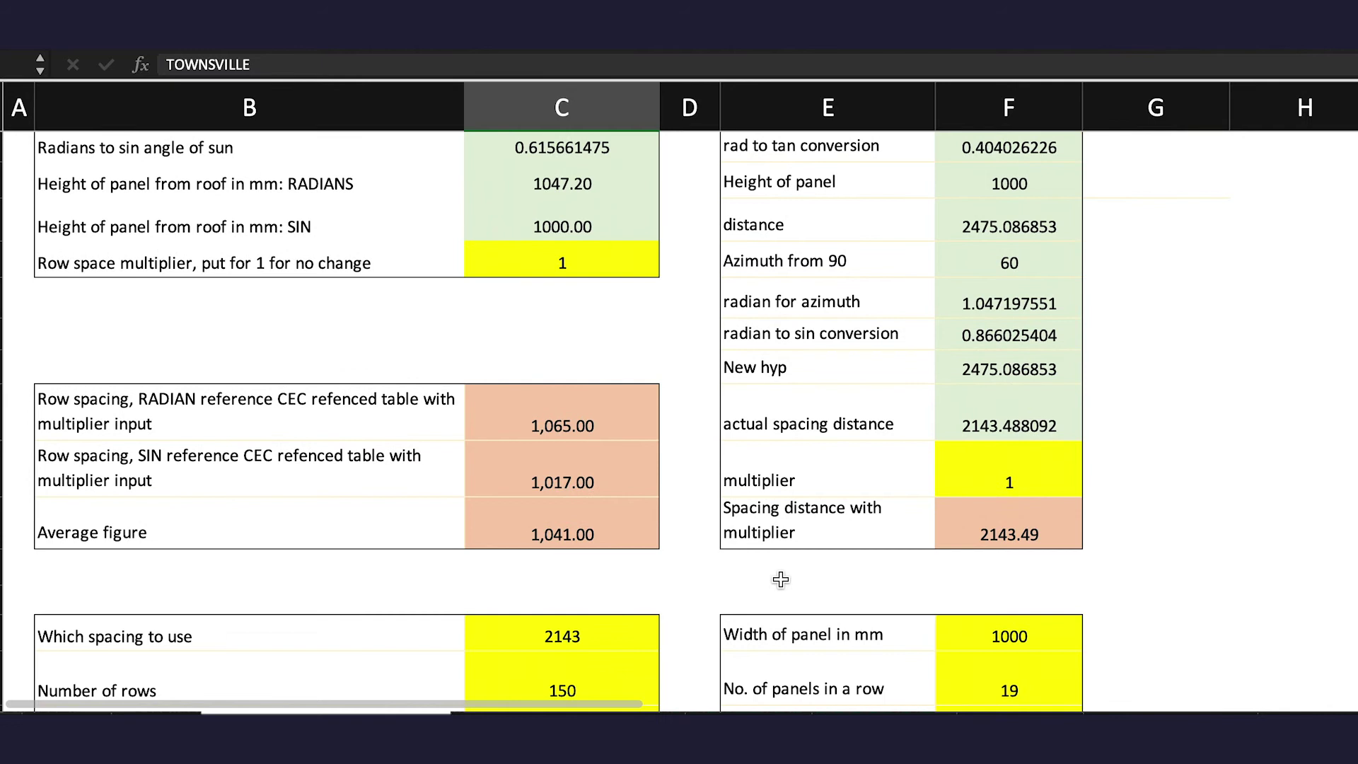
{"action": "scroll", "coordinate": [781, 579], "scroll_direction": "up", "scroll_amount": 12}
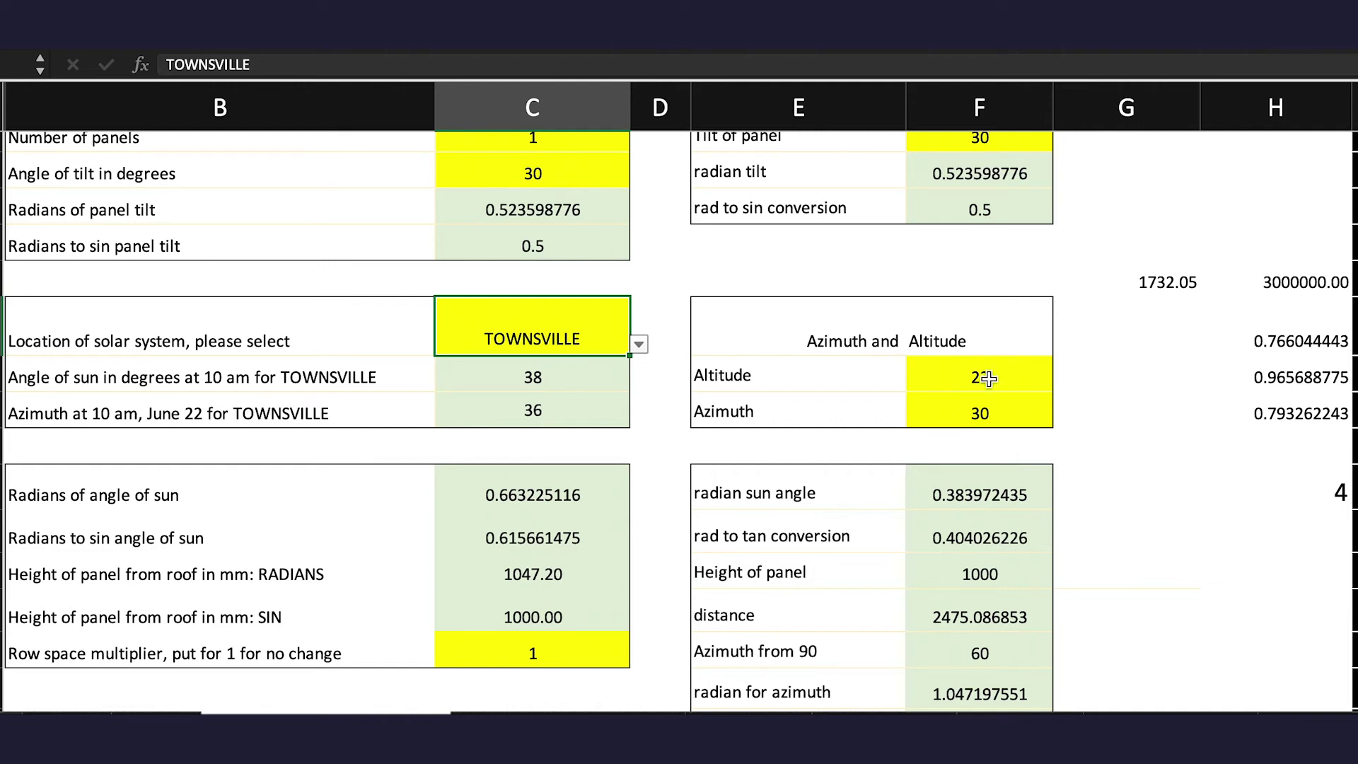
Enter Altitude 38 and Azimuth 36, recalculating actual spacing distance to 1035.494532.
{"action": "scroll", "coordinate": [1003, 375], "scroll_direction": "left", "scroll_amount": 1}
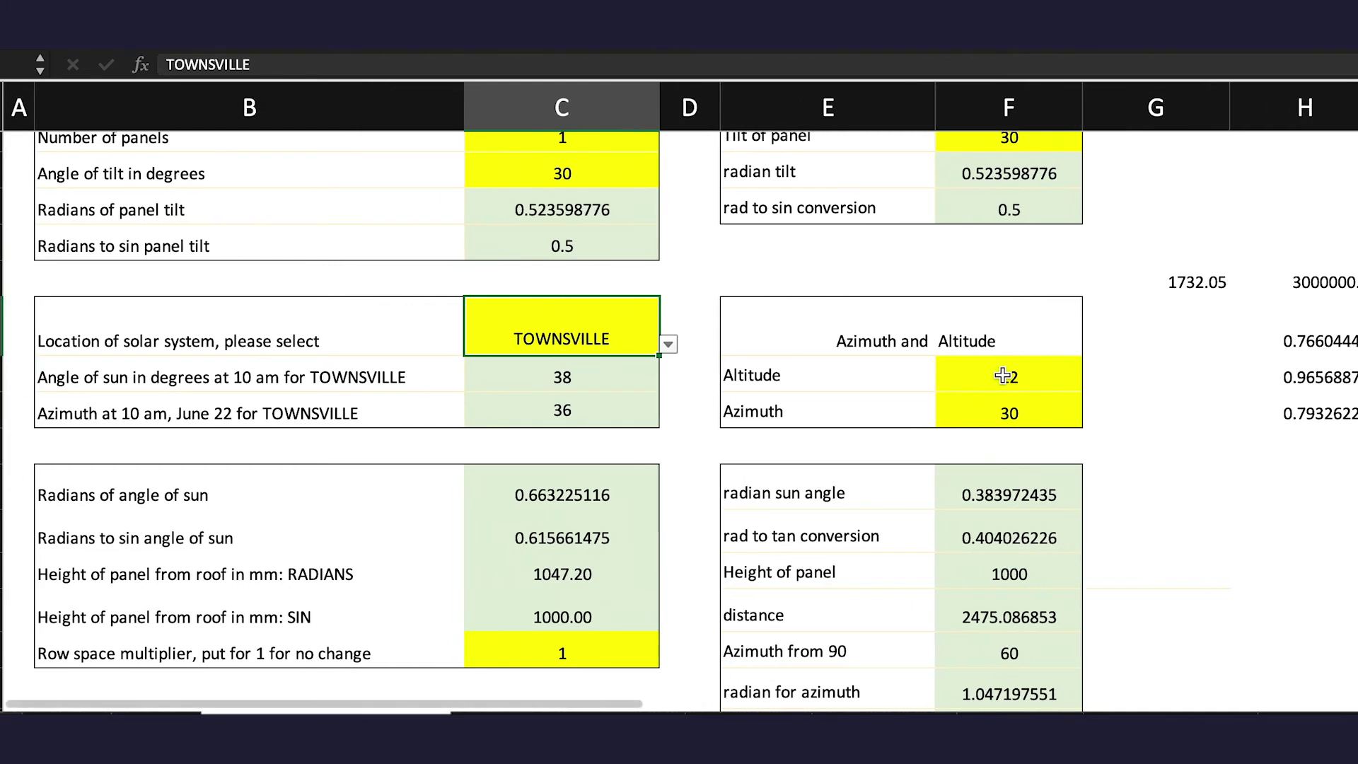
{"action": "left_click", "coordinate": [1023, 376]}
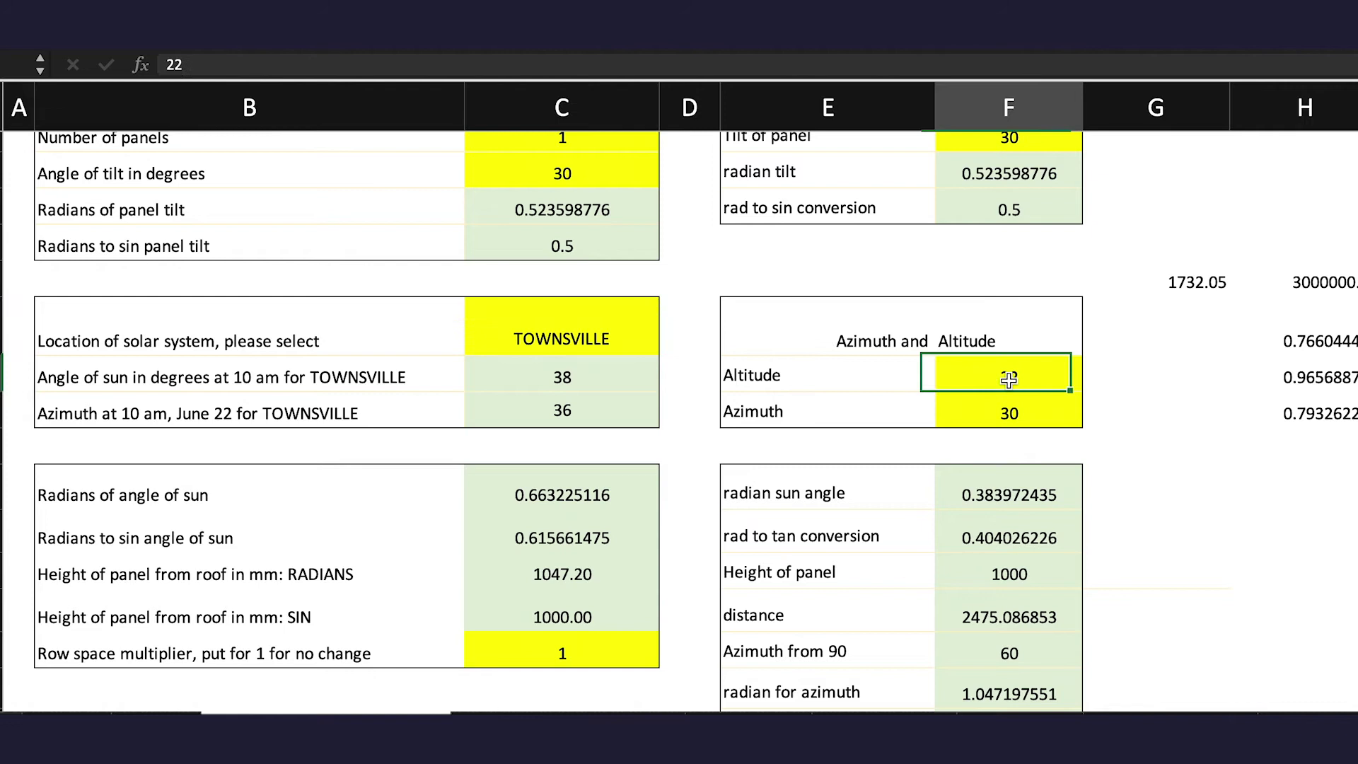
{"action": "type", "text": "38"}
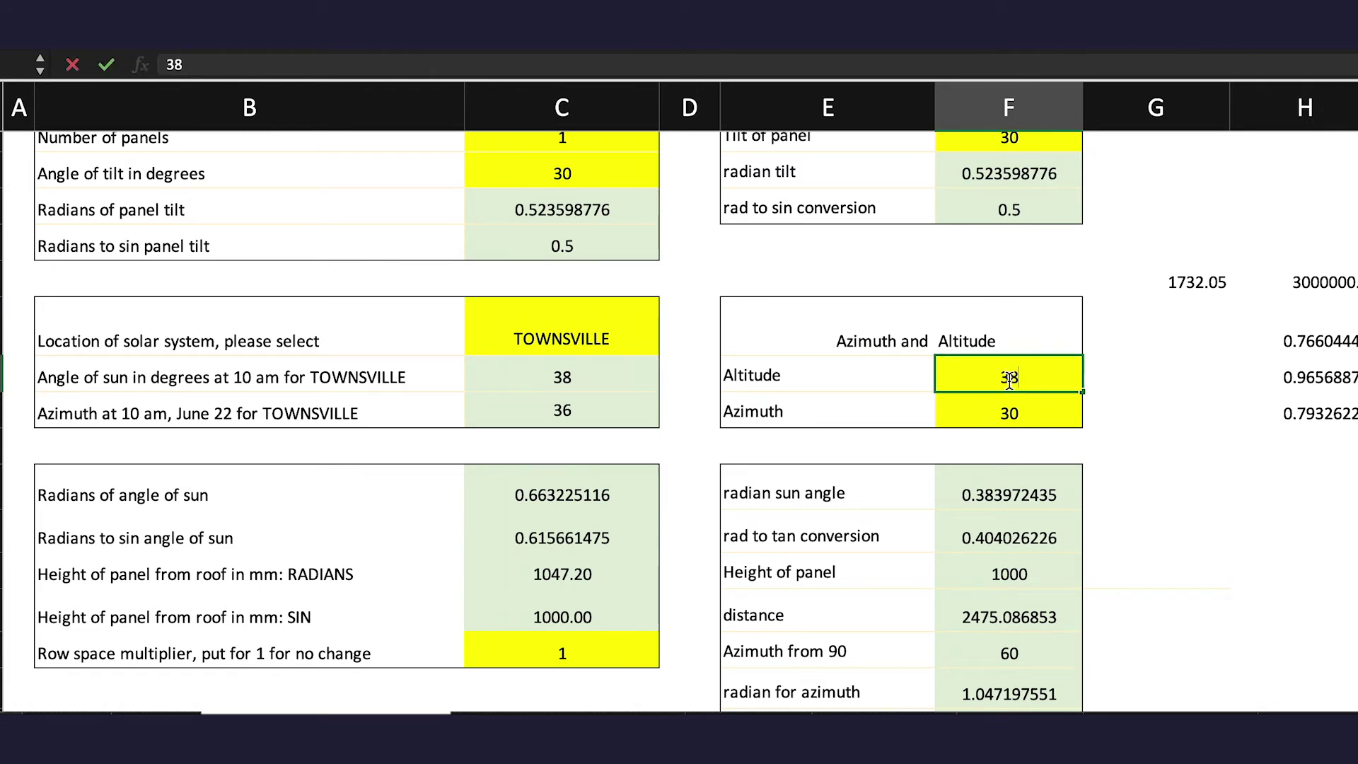
{"action": "left_click", "coordinate": [1009, 413]}
{"action": "double_click", "coordinate": [1012, 412]}
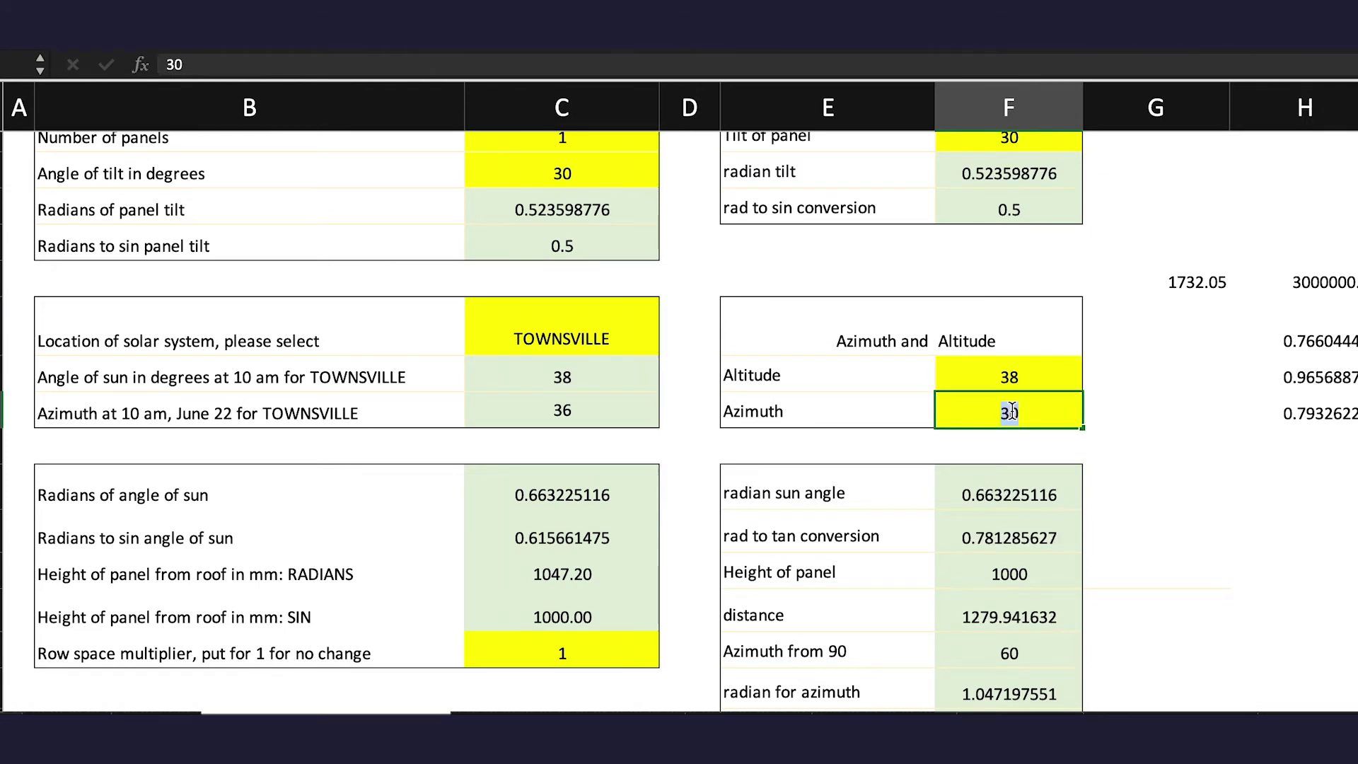
{"action": "type", "text": "36"}
{"action": "key", "text": "Return"}
{"action": "scroll", "coordinate": [1101, 520], "scroll_direction": "down", "scroll_amount": 2}
{"action": "scroll", "coordinate": [1101, 520], "scroll_direction": "down", "scroll_amount": 4}
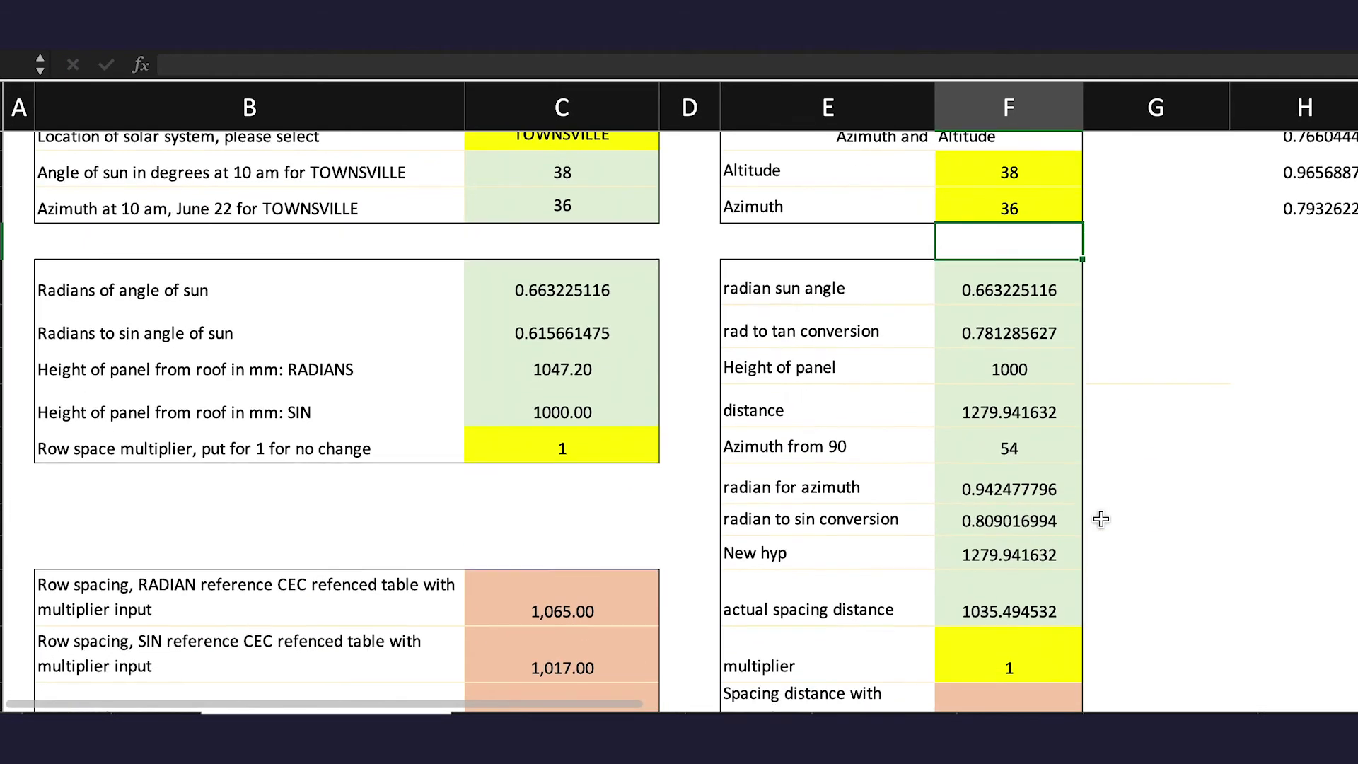
{"action": "scroll", "coordinate": [1101, 520], "scroll_direction": "down", "scroll_amount": 3}
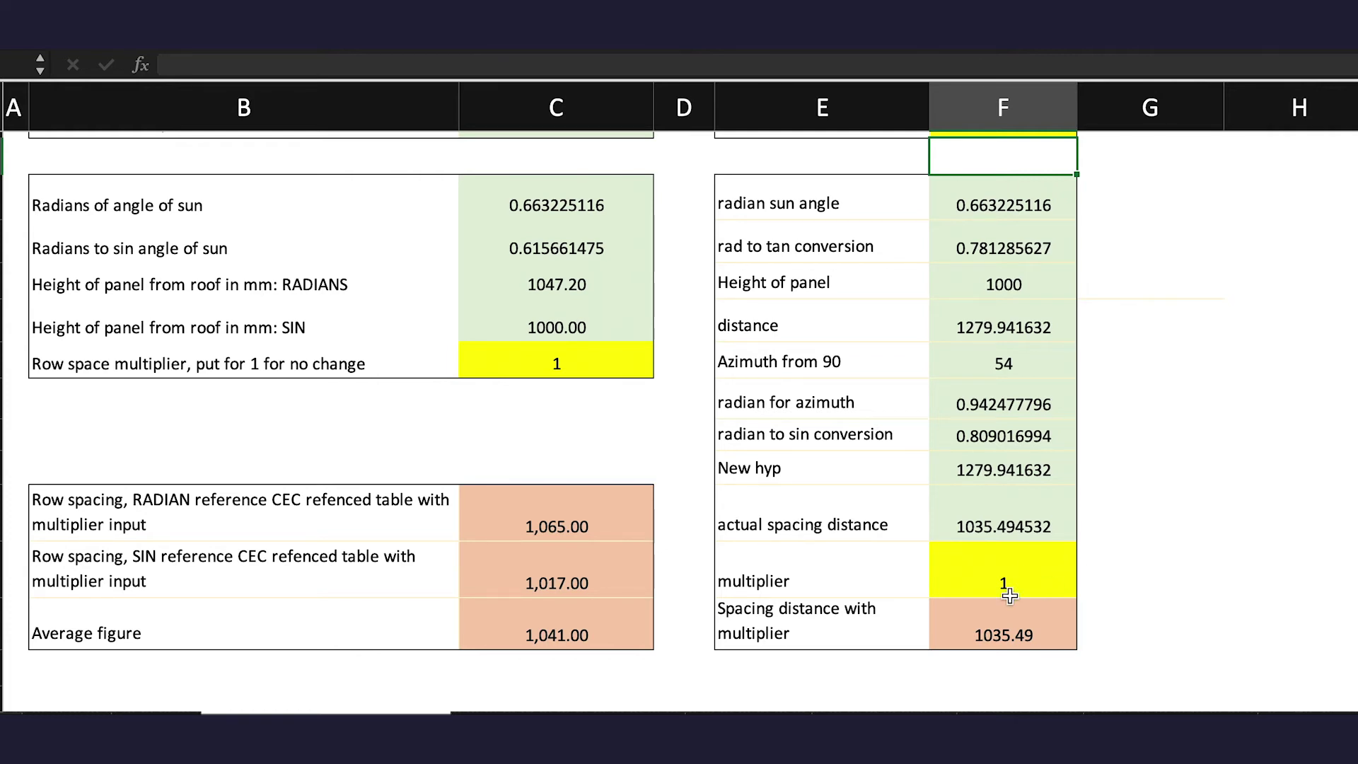
Choose 1035 as the spacing to use, giving a 422.10 m north-south total.
{"action": "scroll", "coordinate": [849, 566], "scroll_direction": "down", "scroll_amount": 3}
{"action": "left_click", "coordinate": [652, 543]}
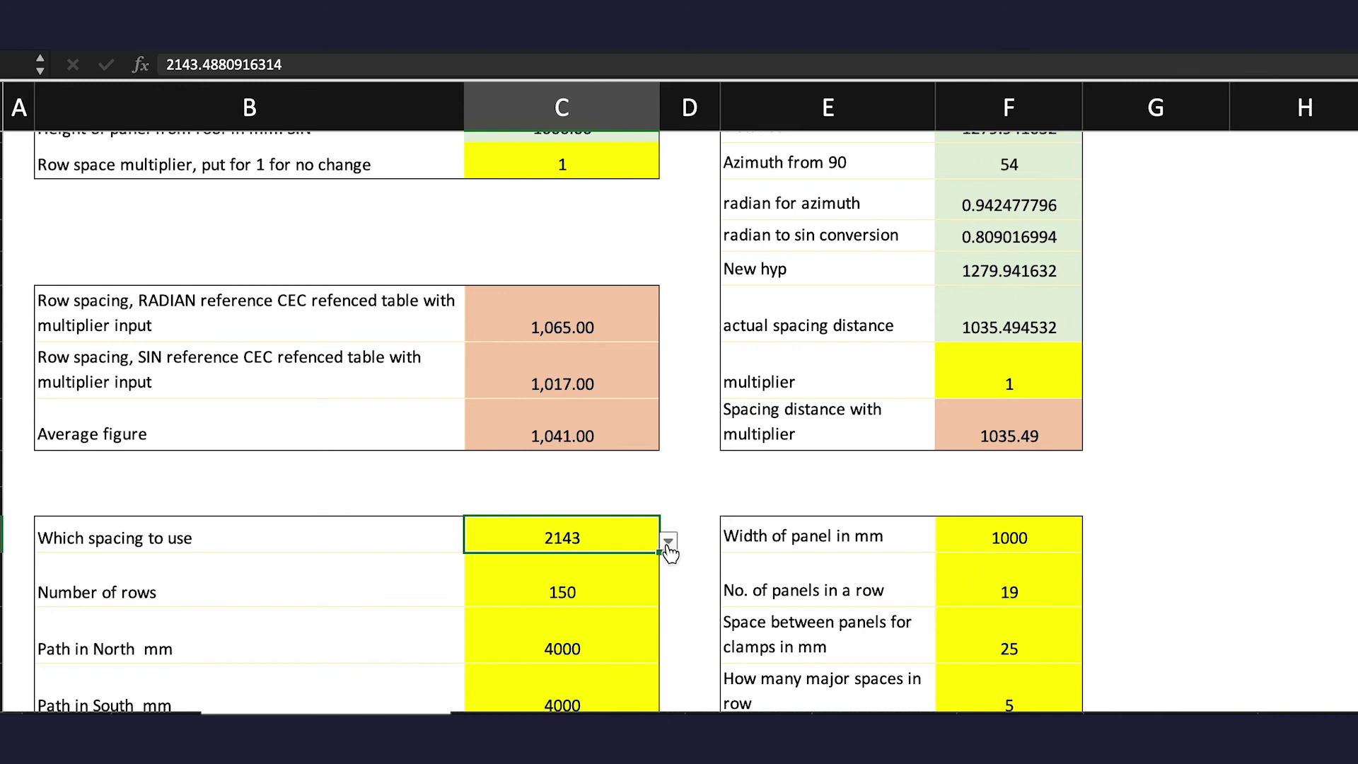
{"action": "left_click", "coordinate": [668, 542]}
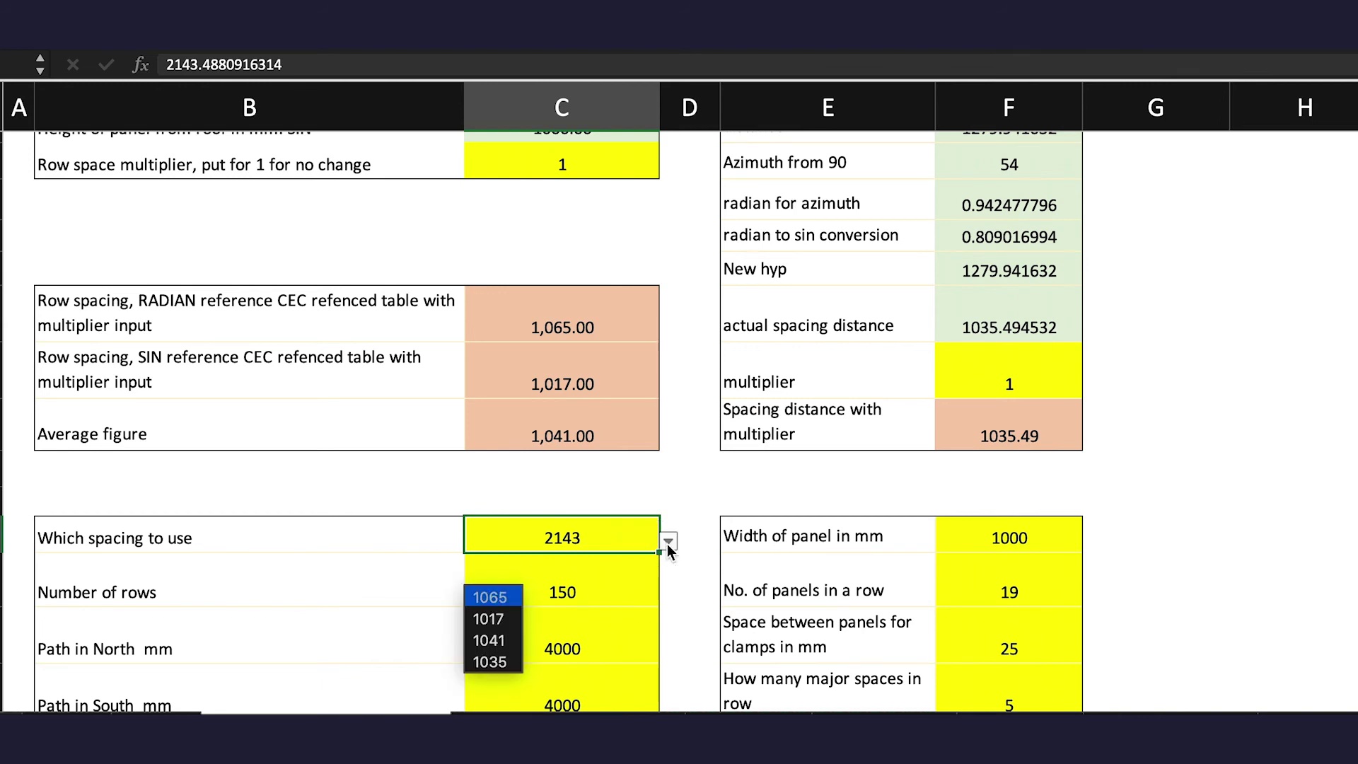
{"action": "left_click", "coordinate": [504, 664]}
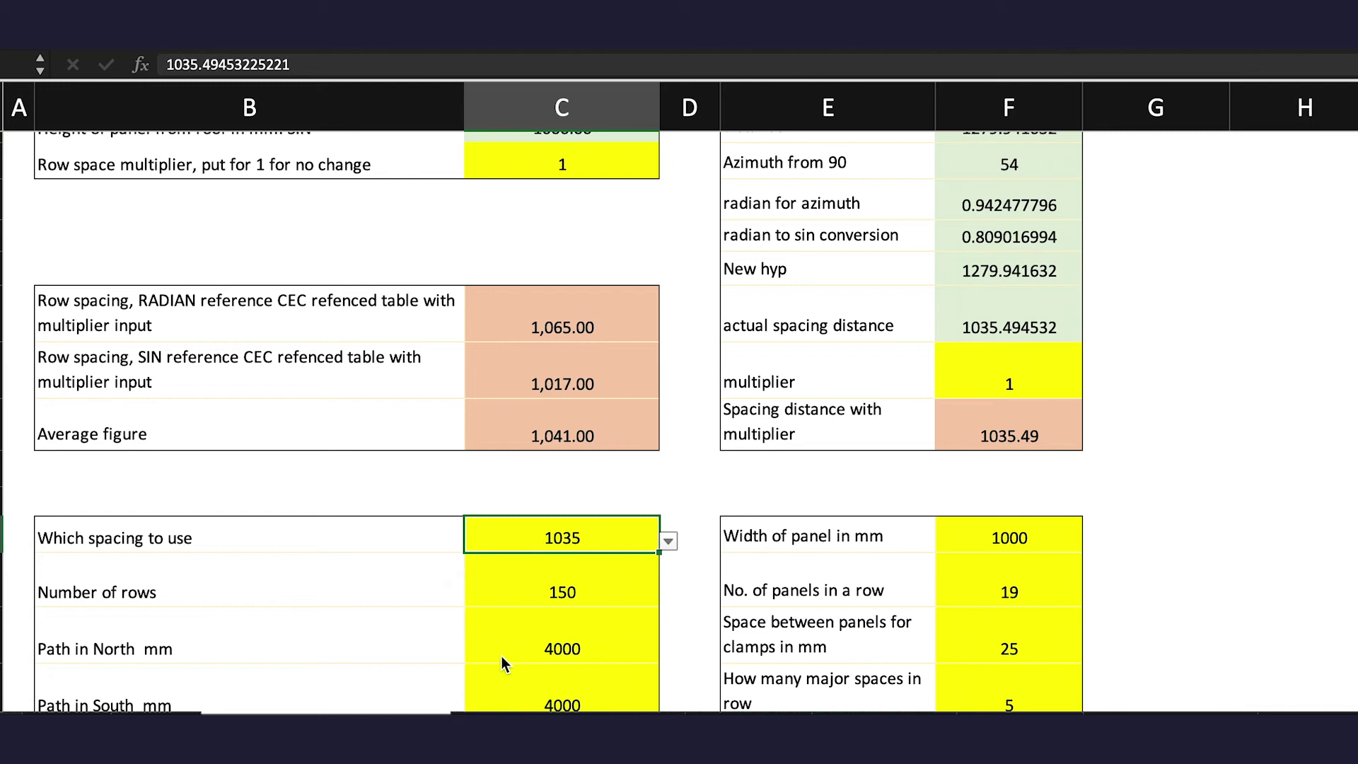
{"action": "scroll", "coordinate": [665, 594], "scroll_direction": "down", "scroll_amount": 1}
{"action": "scroll", "coordinate": [666, 593], "scroll_direction": "down", "scroll_amount": 1}
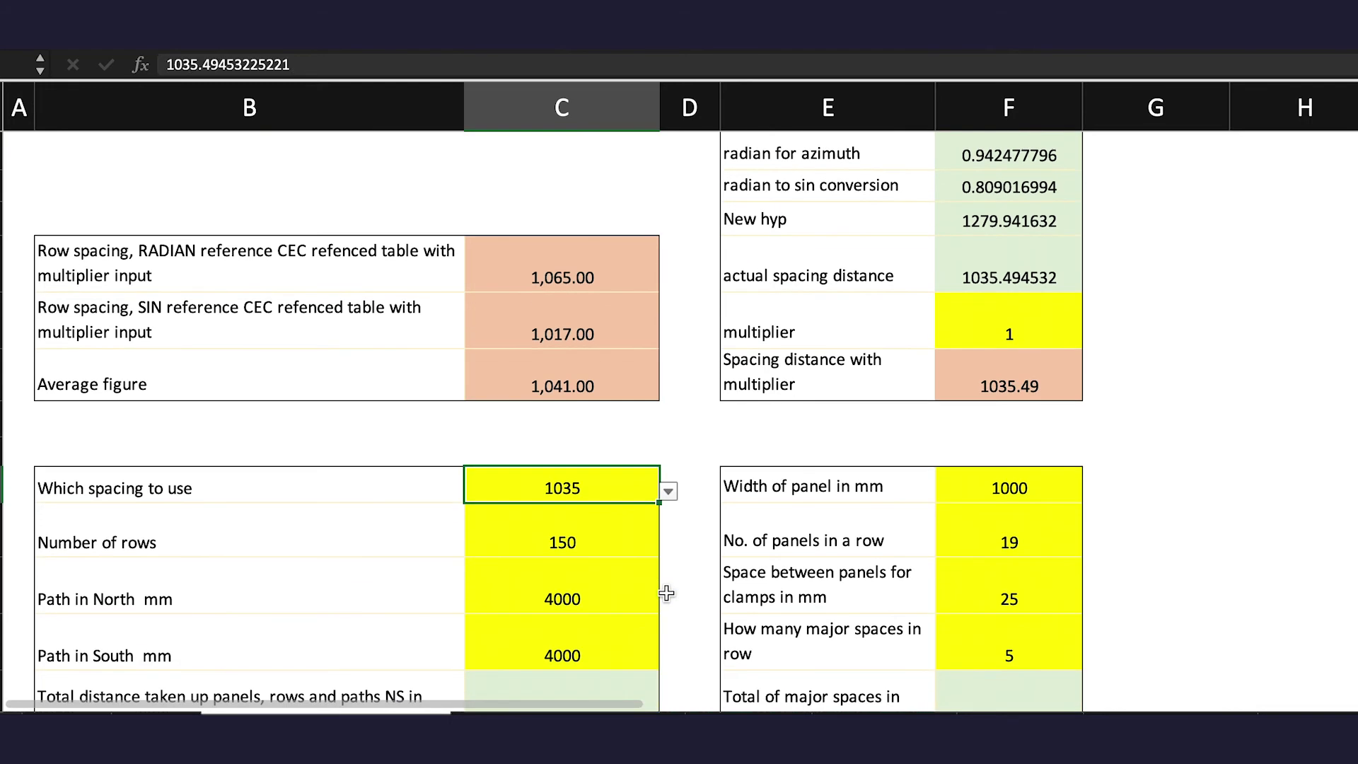
{"action": "scroll", "coordinate": [666, 593], "scroll_direction": "down", "scroll_amount": 2}
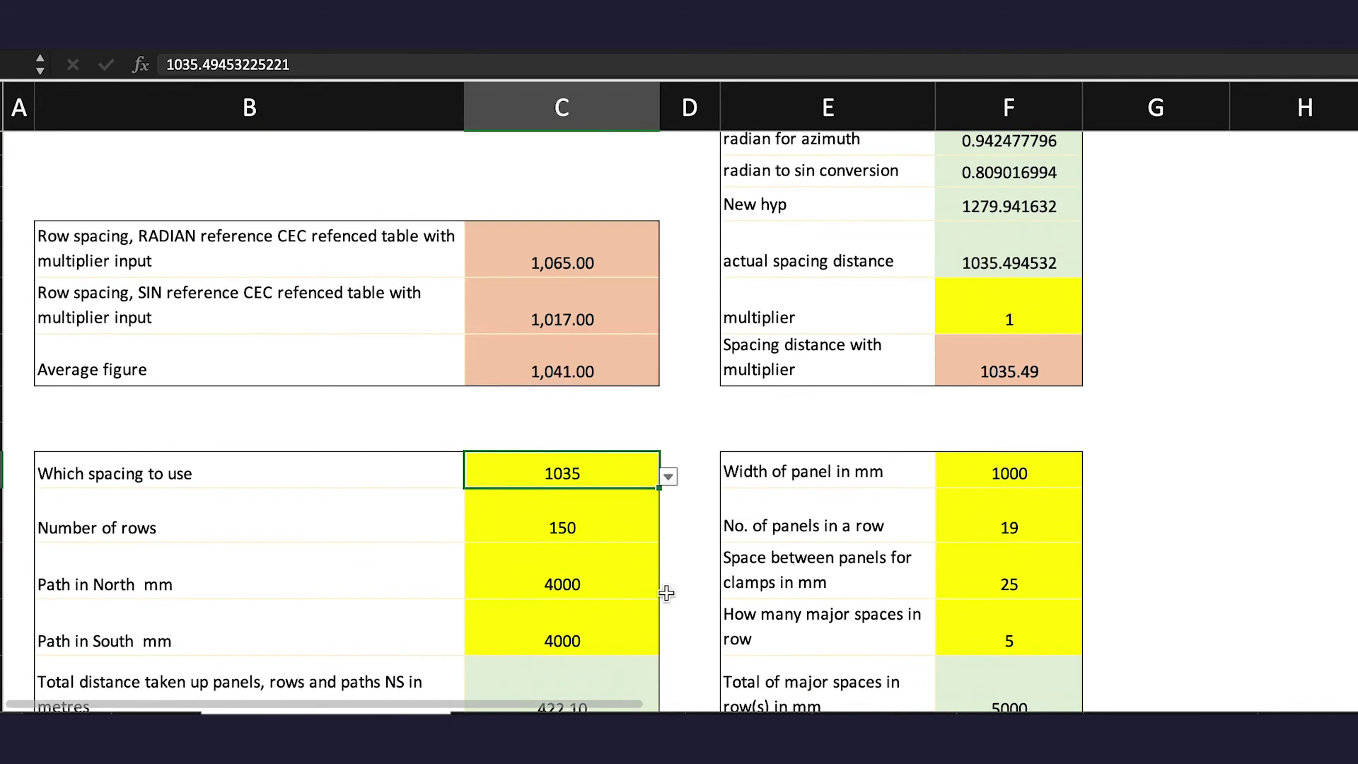
{"action": "scroll", "coordinate": [667, 593], "scroll_direction": "down", "scroll_amount": 2}
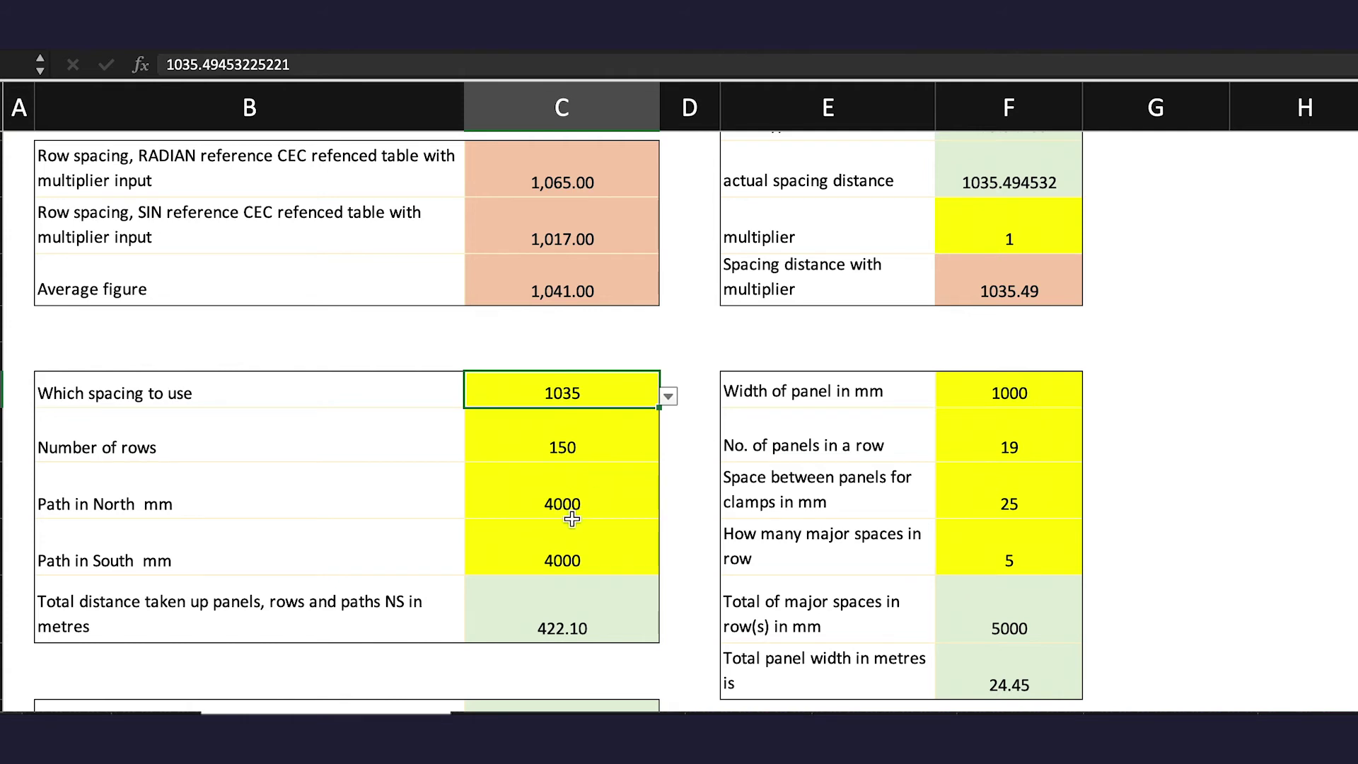
{"action": "scroll", "coordinate": [573, 520], "scroll_direction": "down", "scroll_amount": 1}
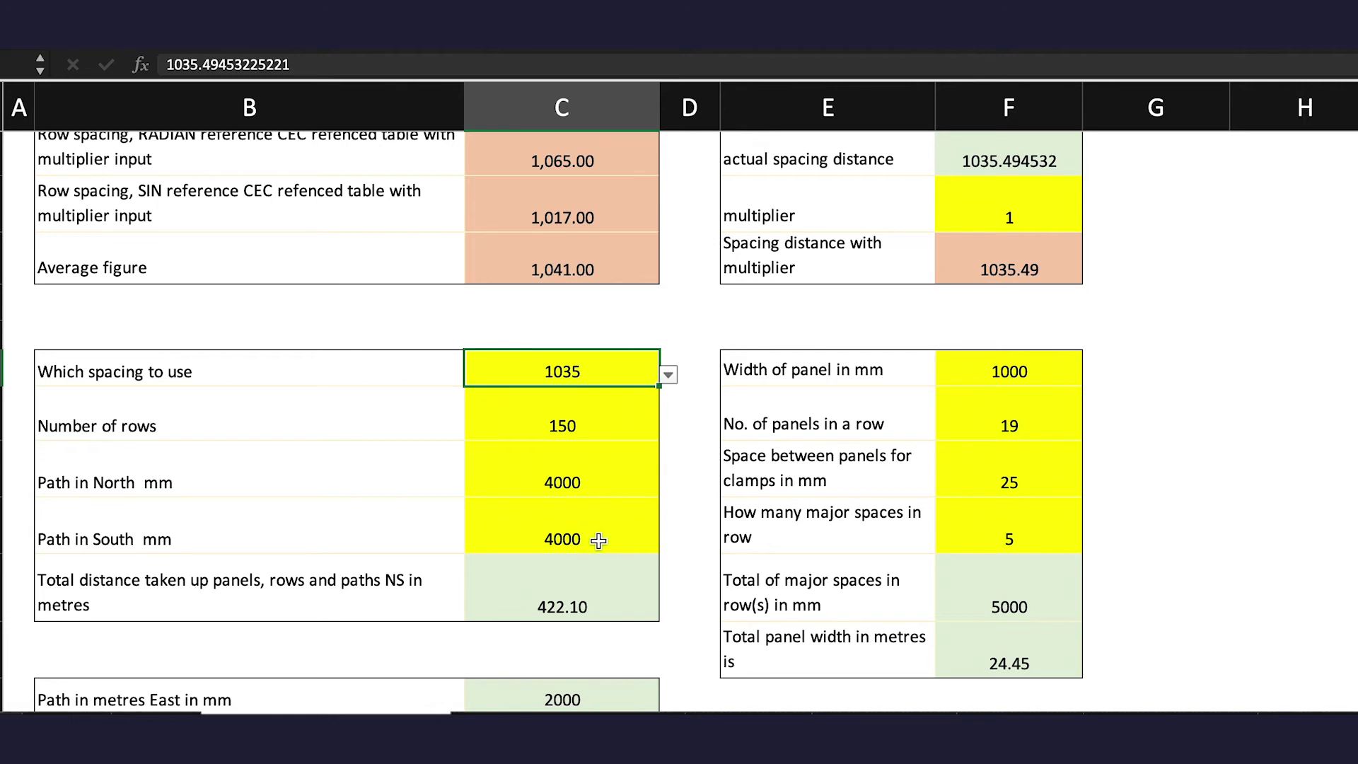
{"action": "scroll", "coordinate": [599, 541], "scroll_direction": "down", "scroll_amount": 1}
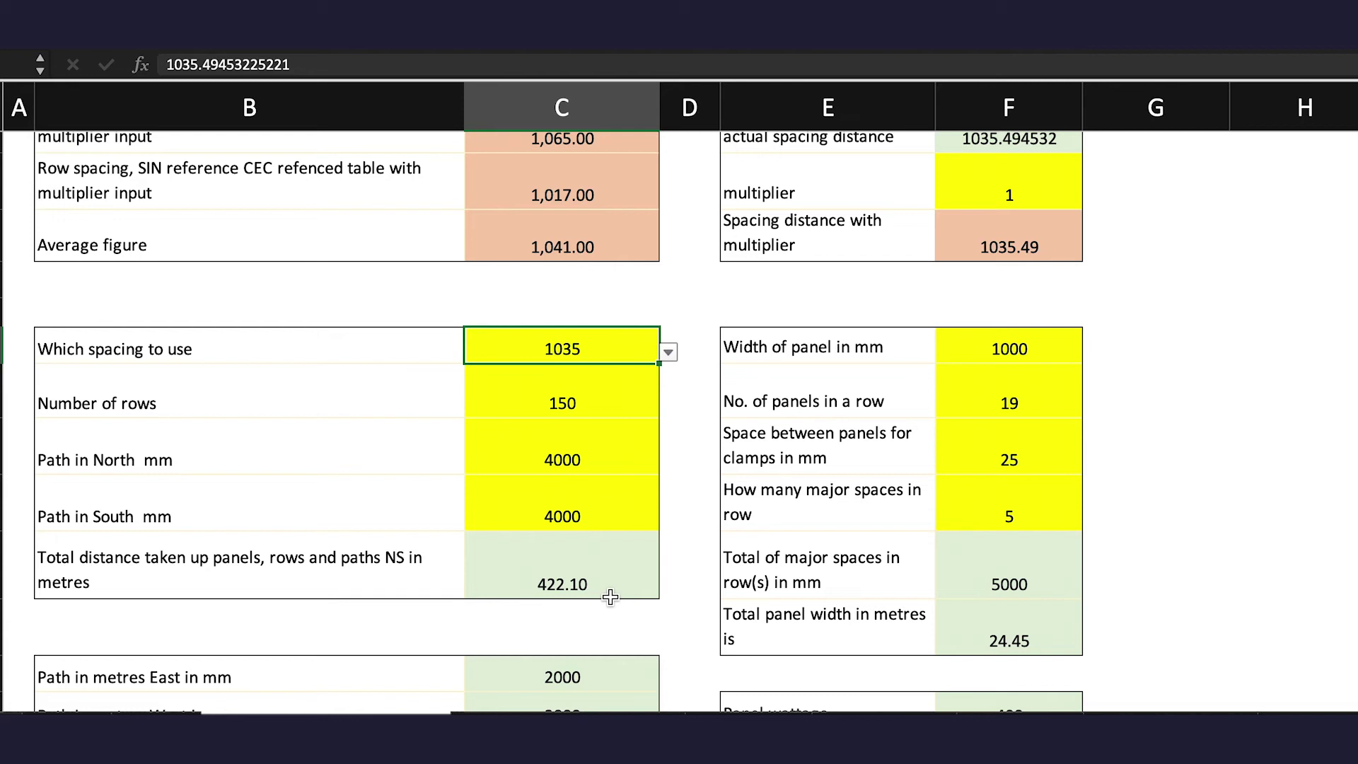
{"action": "left_click", "coordinate": [581, 583]}
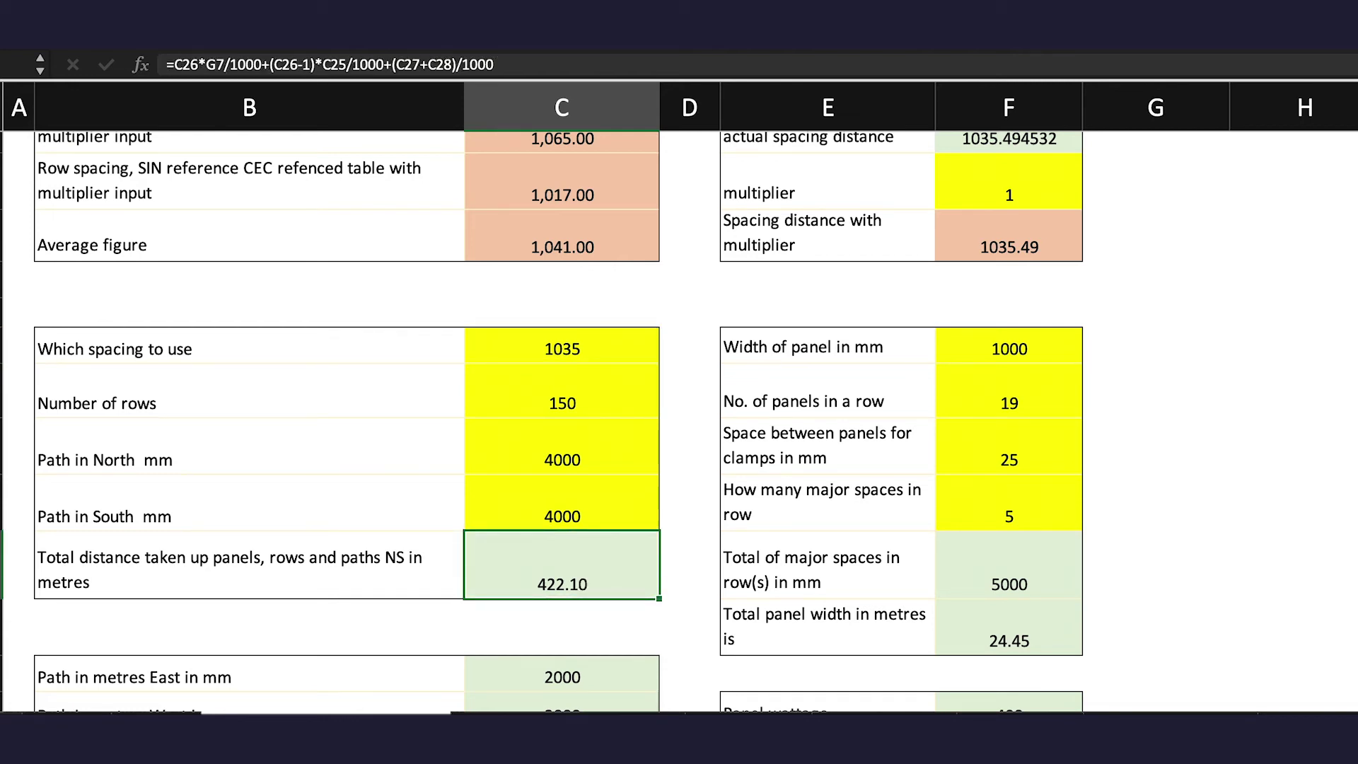
{"action": "key", "text": "alt+m"}
{"action": "key", "text": "p"}
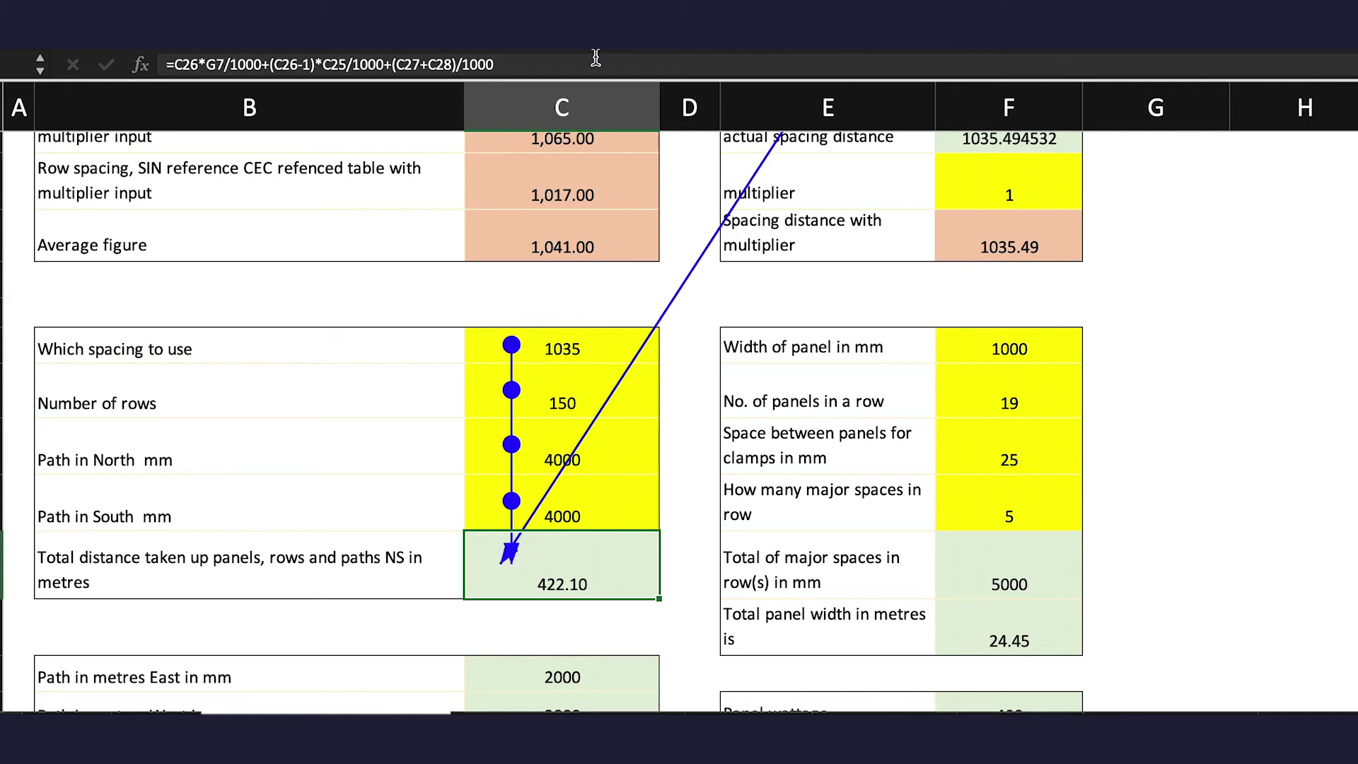
{"action": "left_click", "coordinate": [509, 64]}
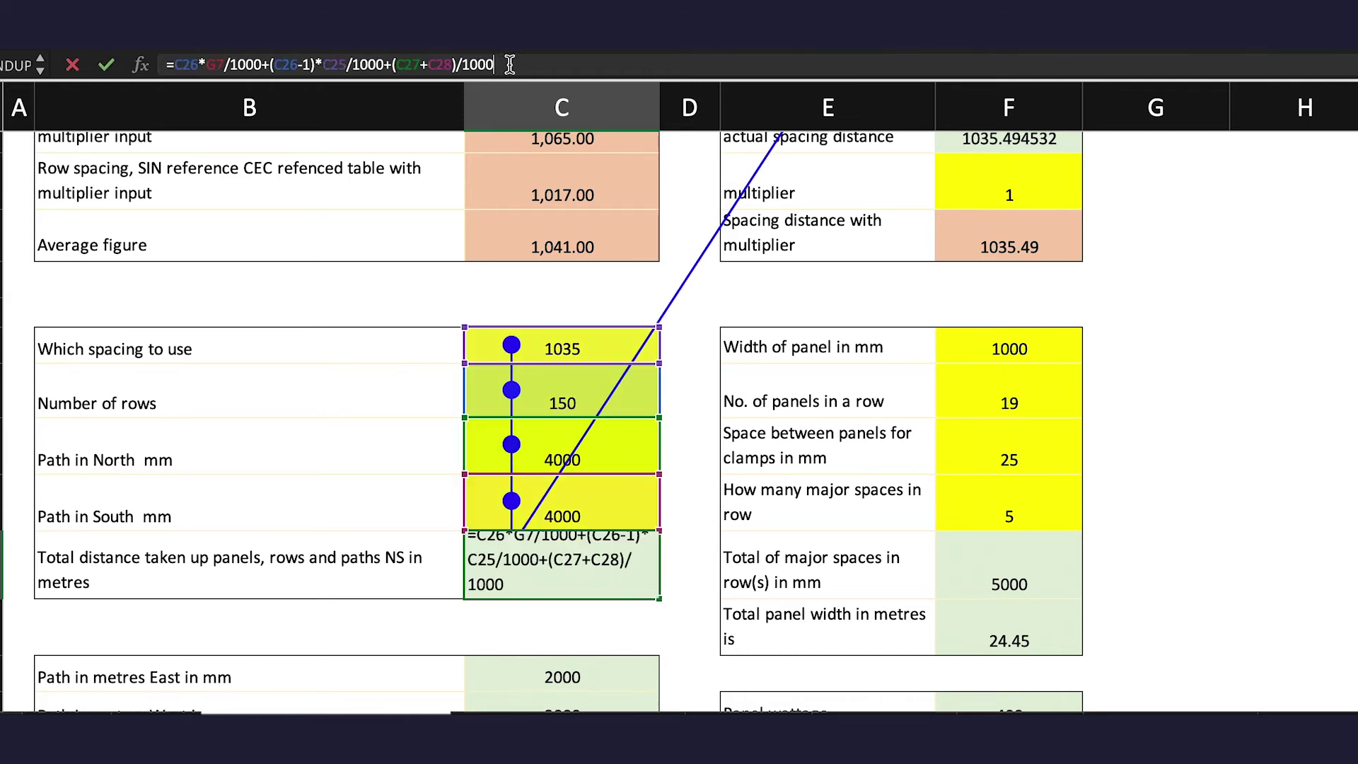
{"action": "key", "text": "Escape"}
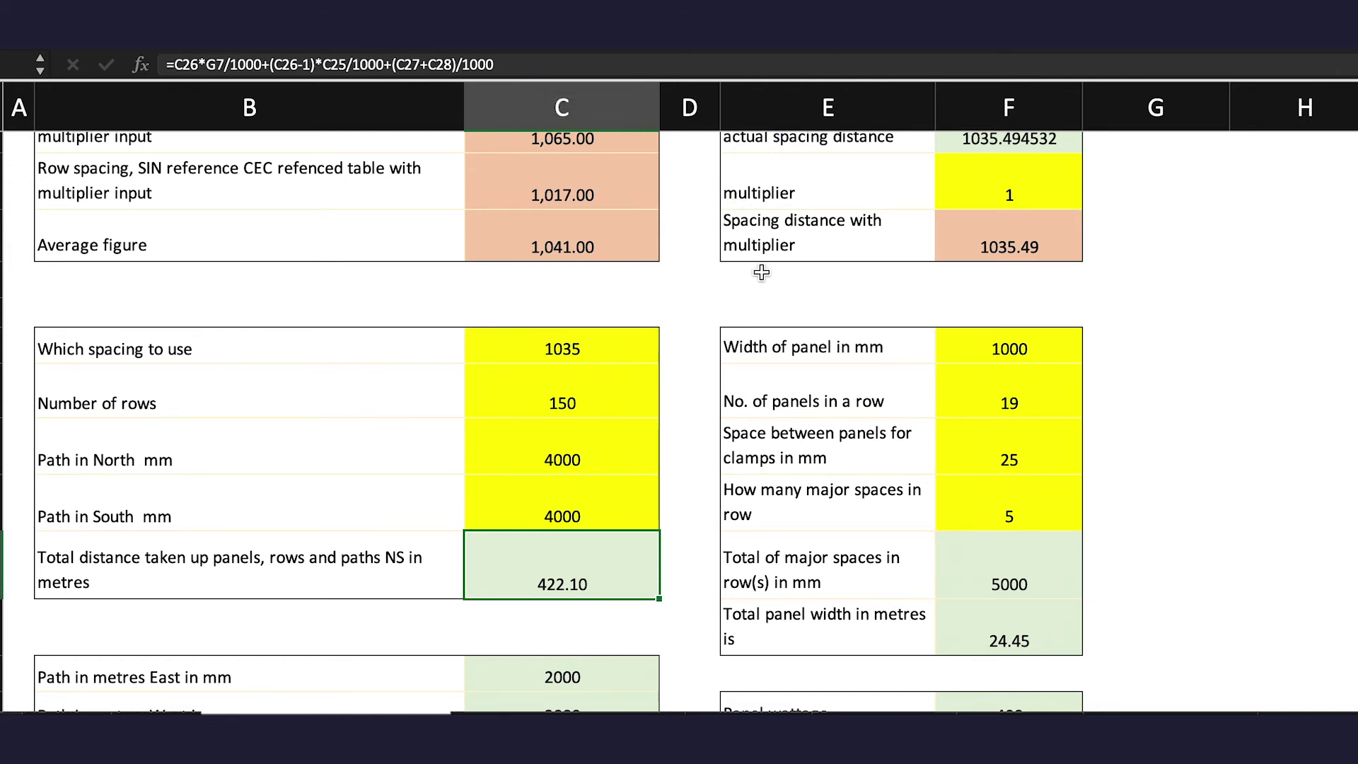
Change total major spaces from 5000 to 4000 mm, giving 11,586.54 m² total area.
{"action": "scroll", "coordinate": [758, 269], "scroll_direction": "down", "scroll_amount": 4}
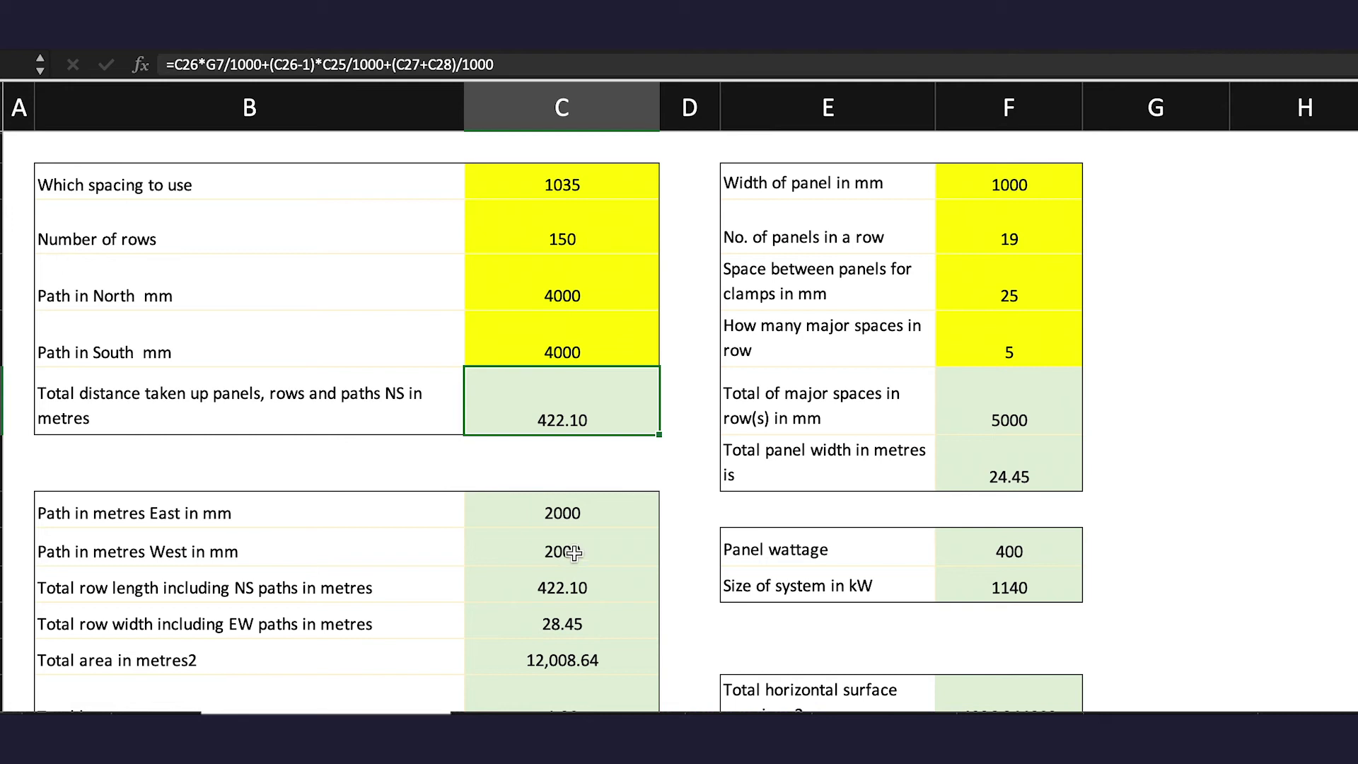
{"action": "left_click", "coordinate": [612, 560]}
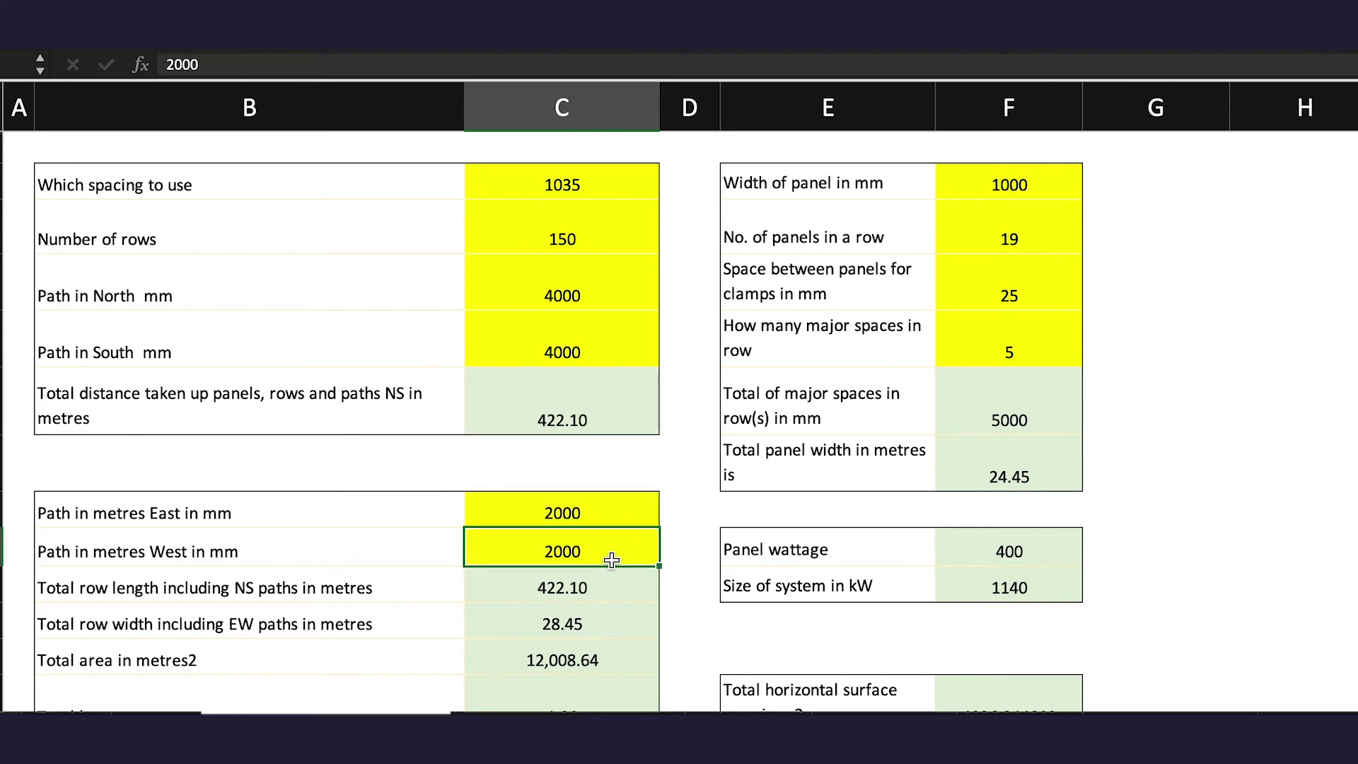
{"action": "left_click", "coordinate": [1018, 420]}
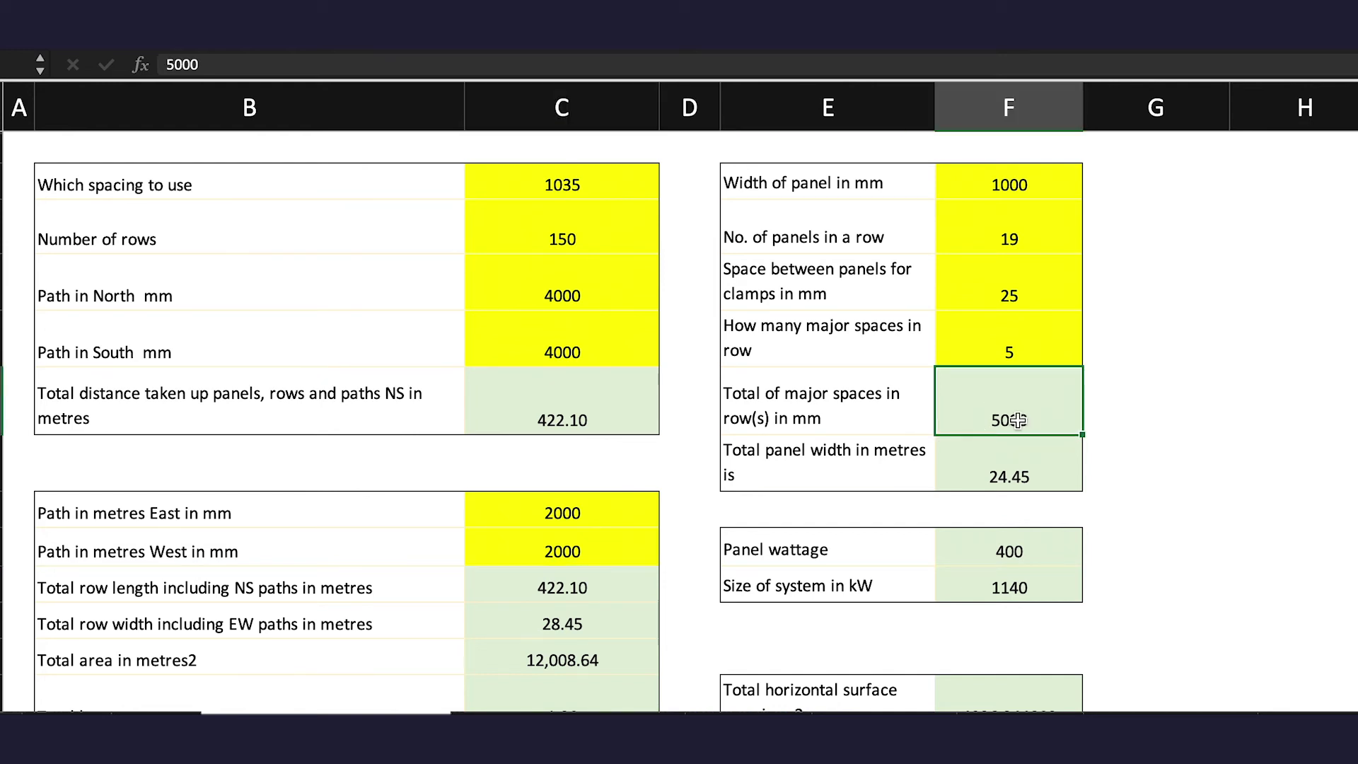
{"action": "type", "text": "4000"}
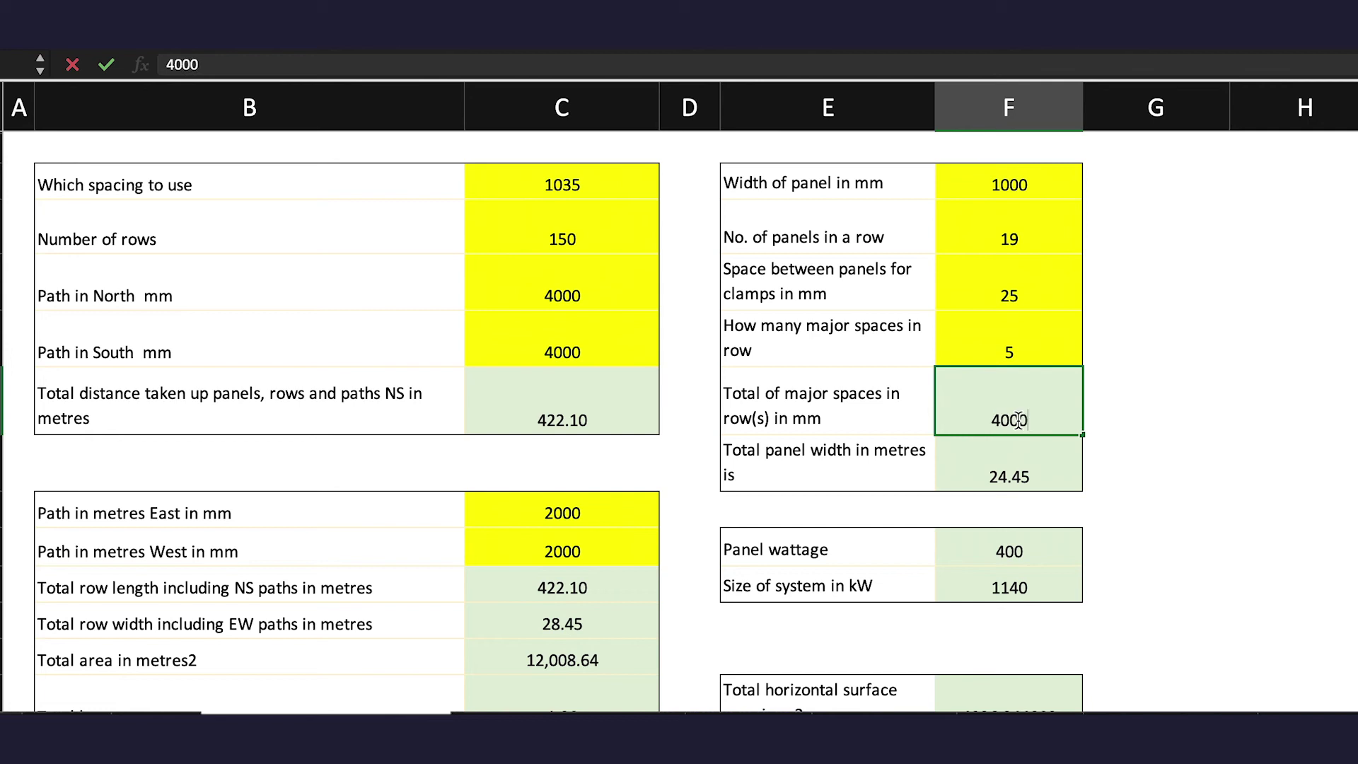
{"action": "key", "text": "Return"}
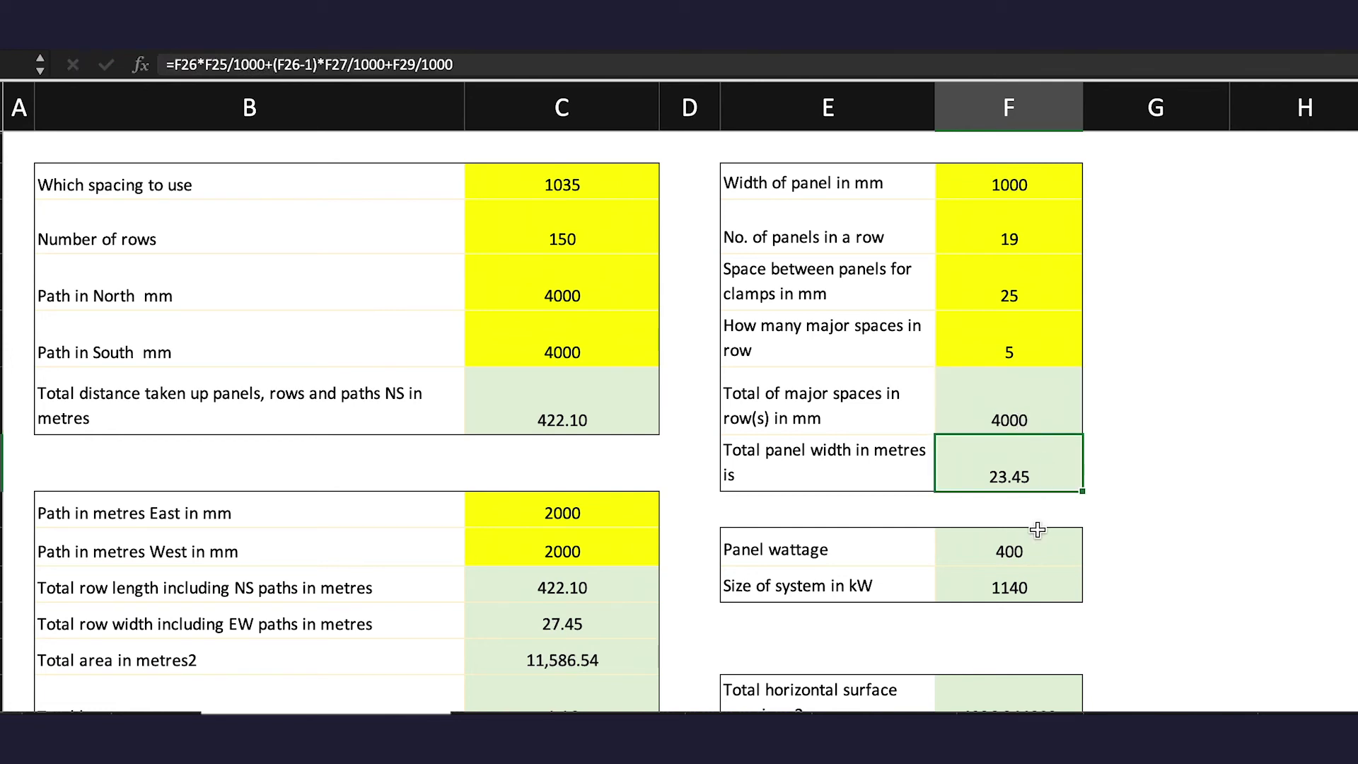
{"action": "scroll", "coordinate": [1030, 552], "scroll_direction": "down", "scroll_amount": 1}
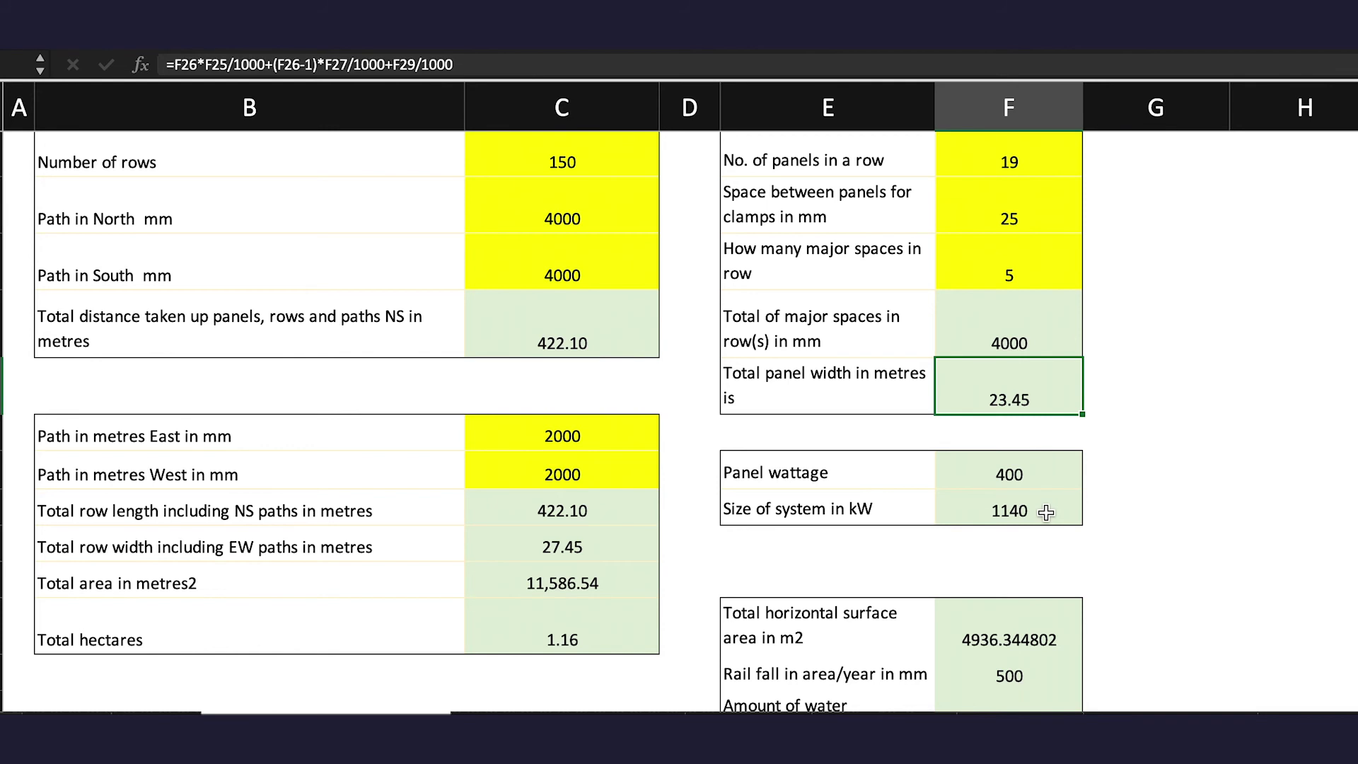
{"action": "scroll", "coordinate": [1046, 513], "scroll_direction": "down", "scroll_amount": 4}
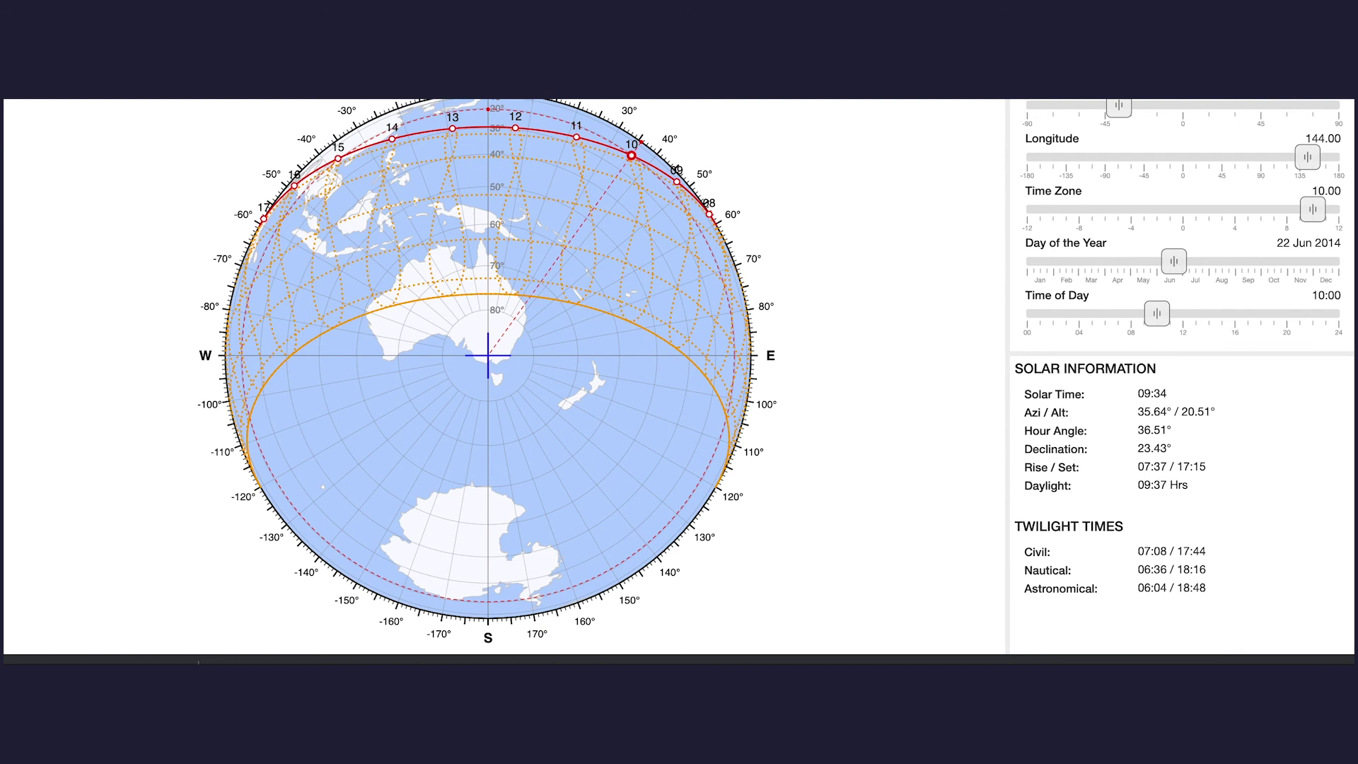
Bring up the Sun-Path chart's display options menu.
{"action": "right_click", "coordinate": [212, 102]}
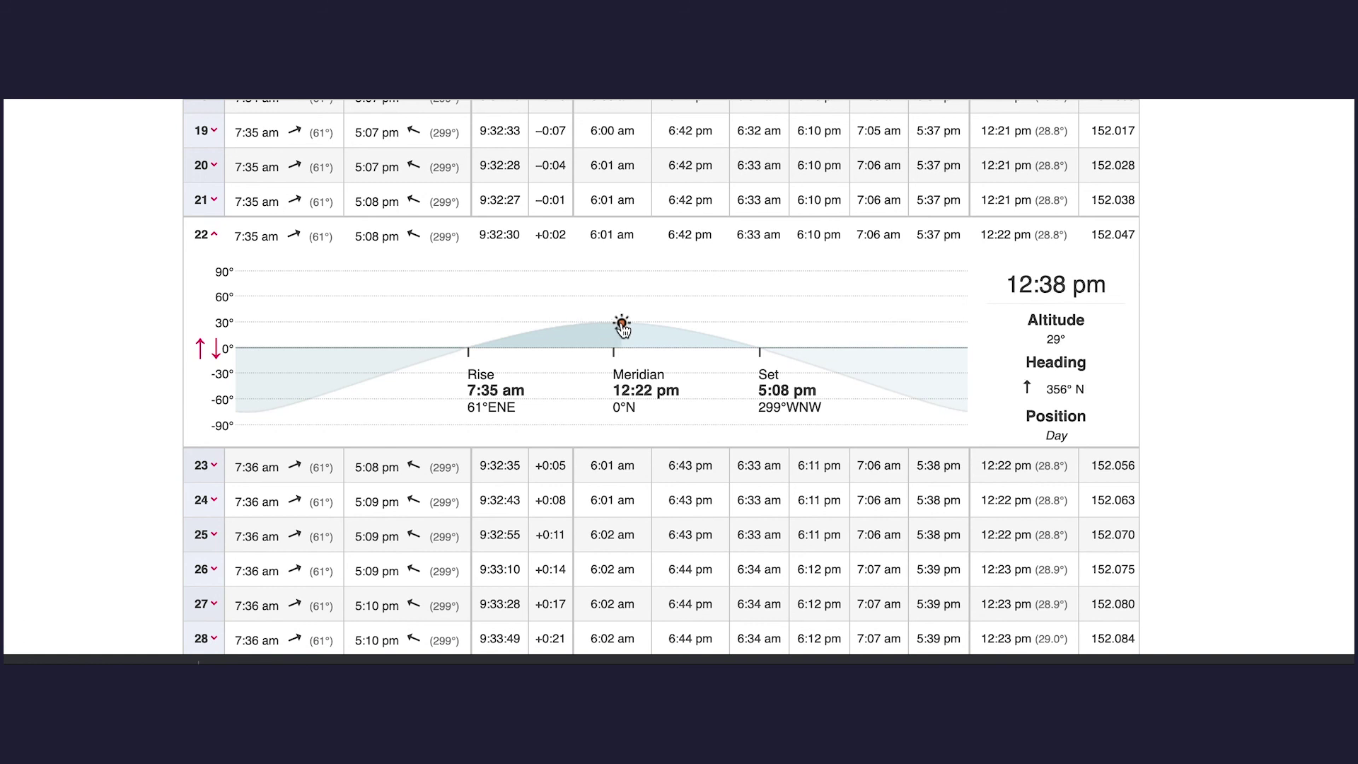
Switch the Melbourne sun table on timeanddate.com to December 2020.
{"action": "scroll", "coordinate": [622, 327], "scroll_direction": "up", "scroll_amount": 15}
{"action": "left_click", "coordinate": [821, 368]}
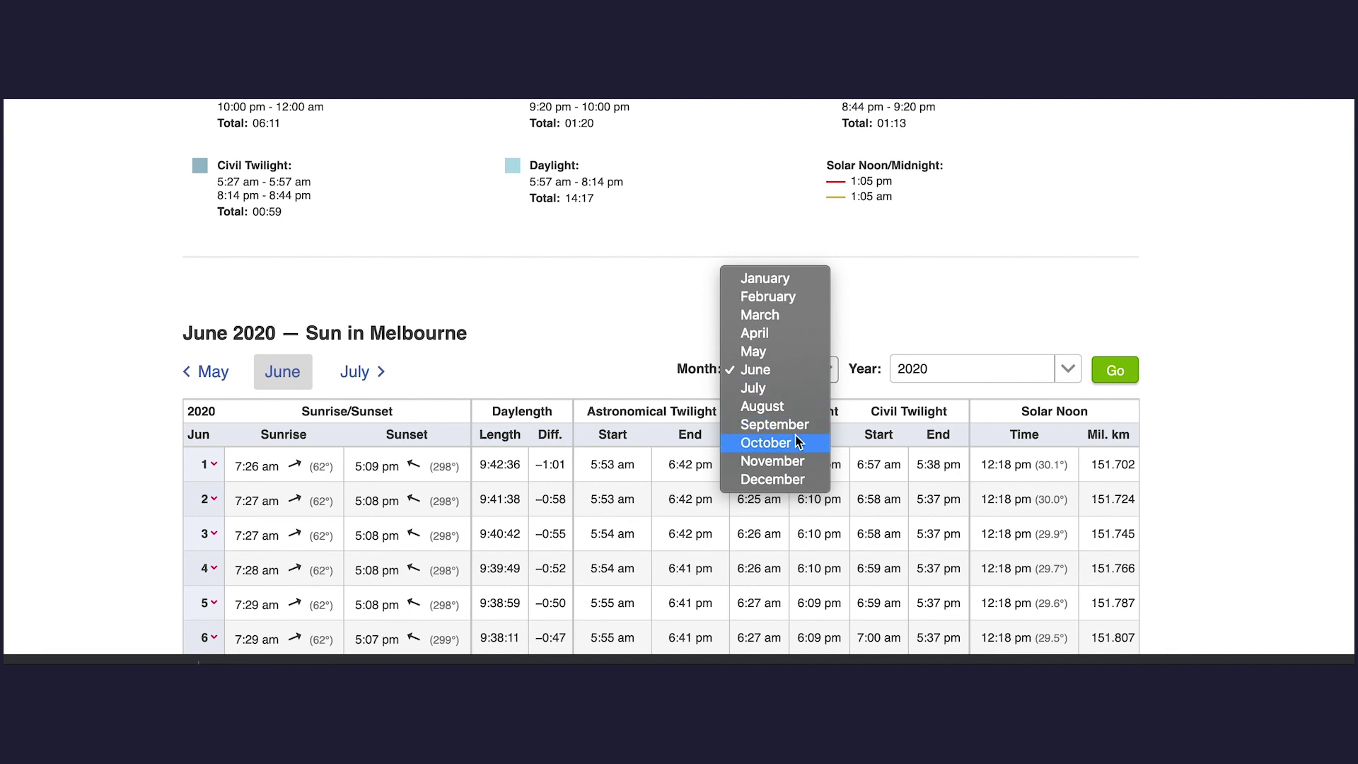
{"action": "left_click", "coordinate": [781, 481]}
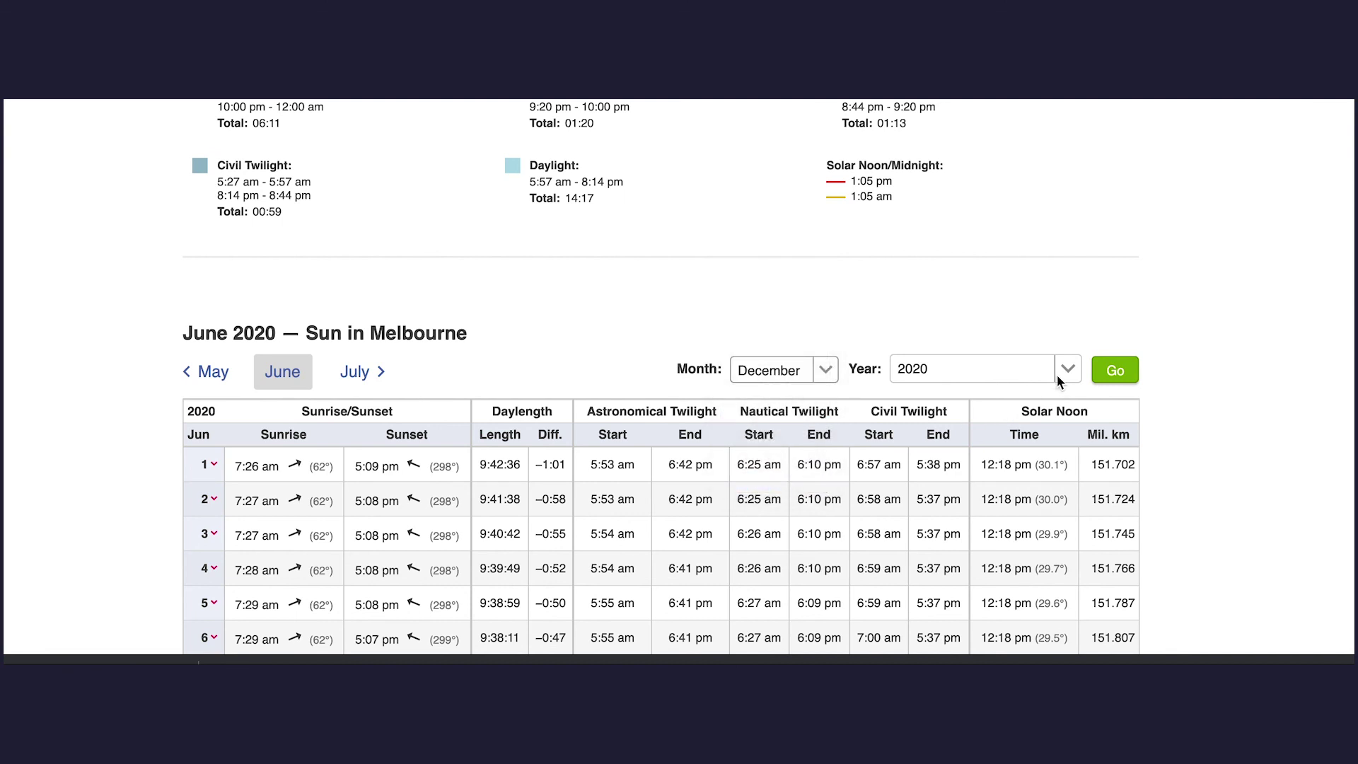
{"action": "left_click", "coordinate": [1116, 370]}
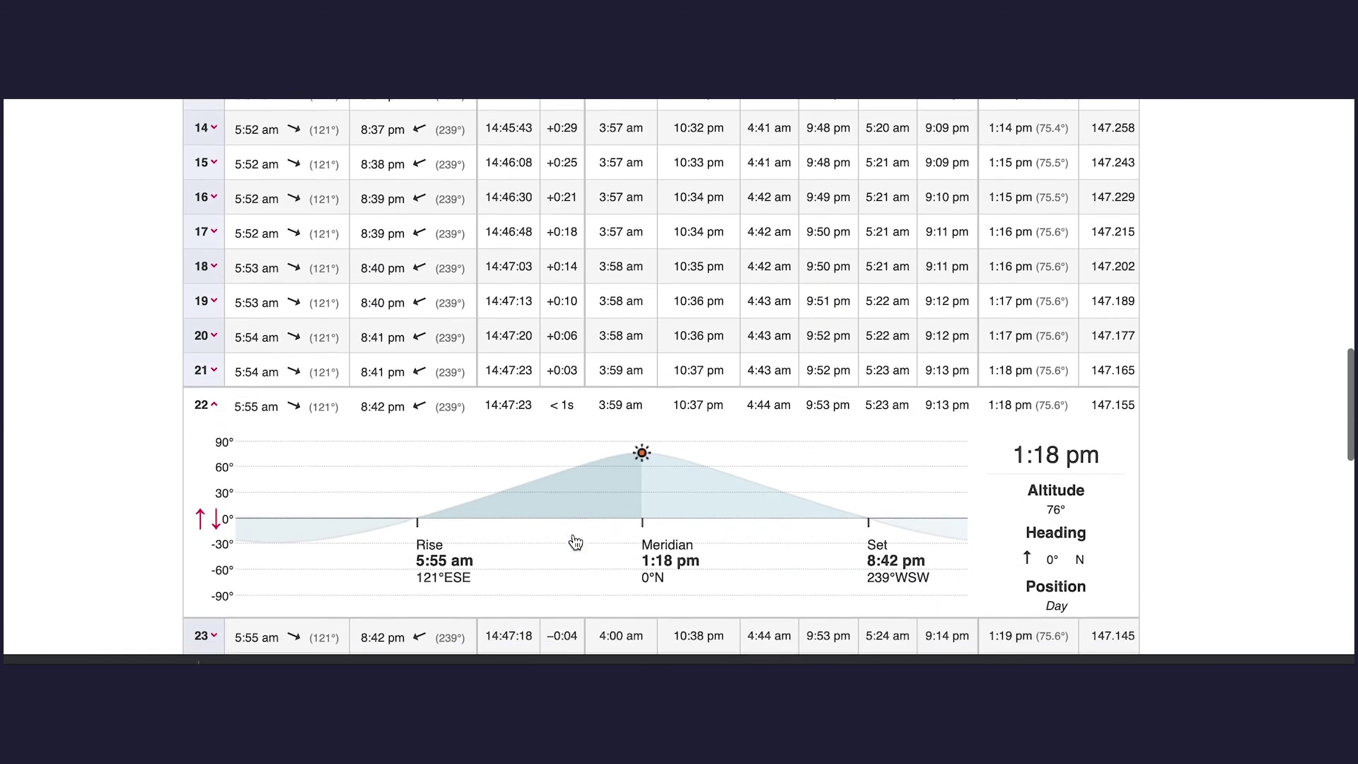